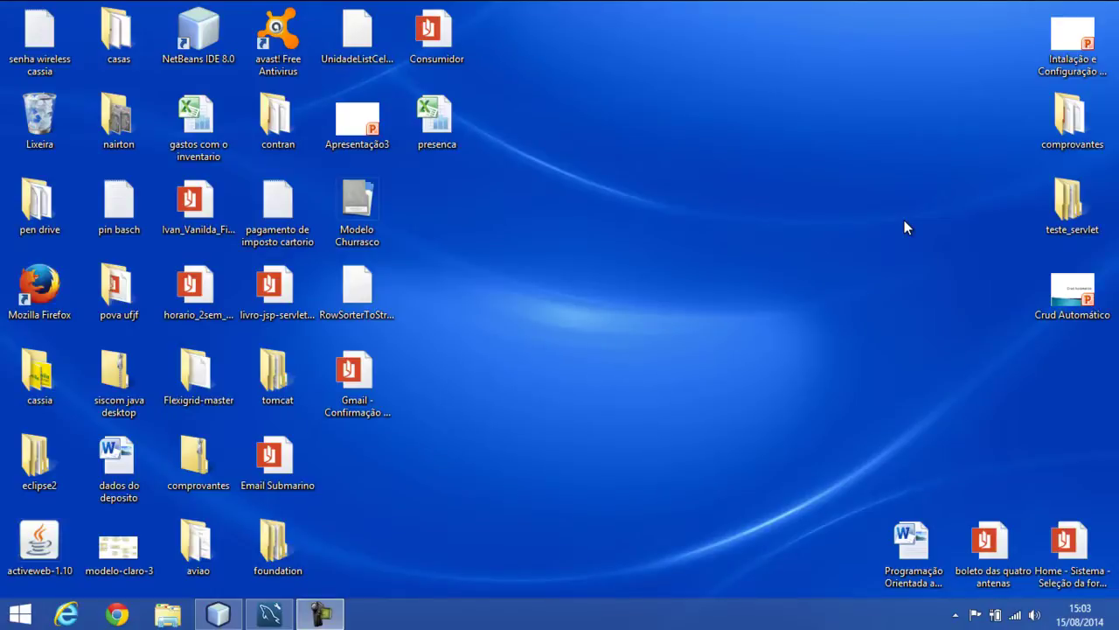
Switch to MySQL Workbench, create a new model and add an EER diagram to it
click(273, 615)
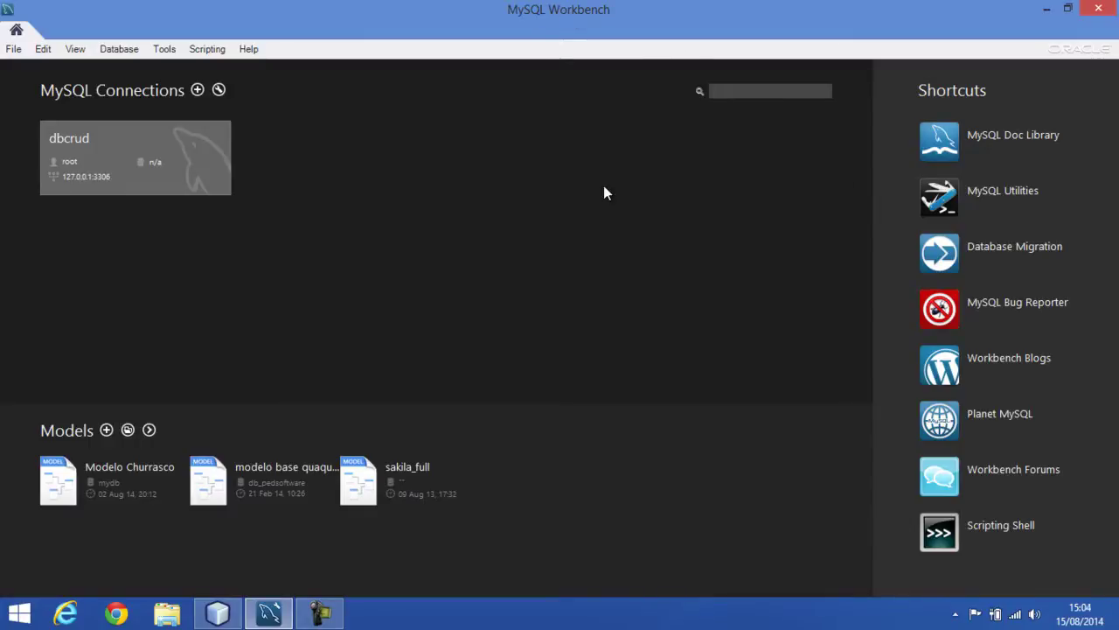
click(13, 50)
click(30, 63)
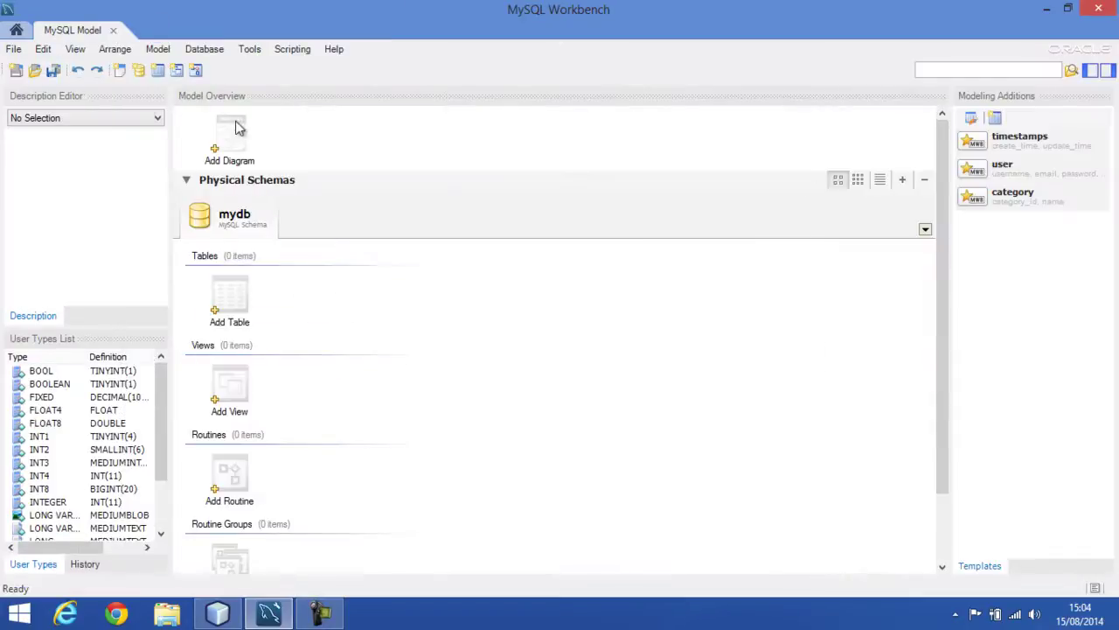
click(225, 146)
double_click(223, 140)
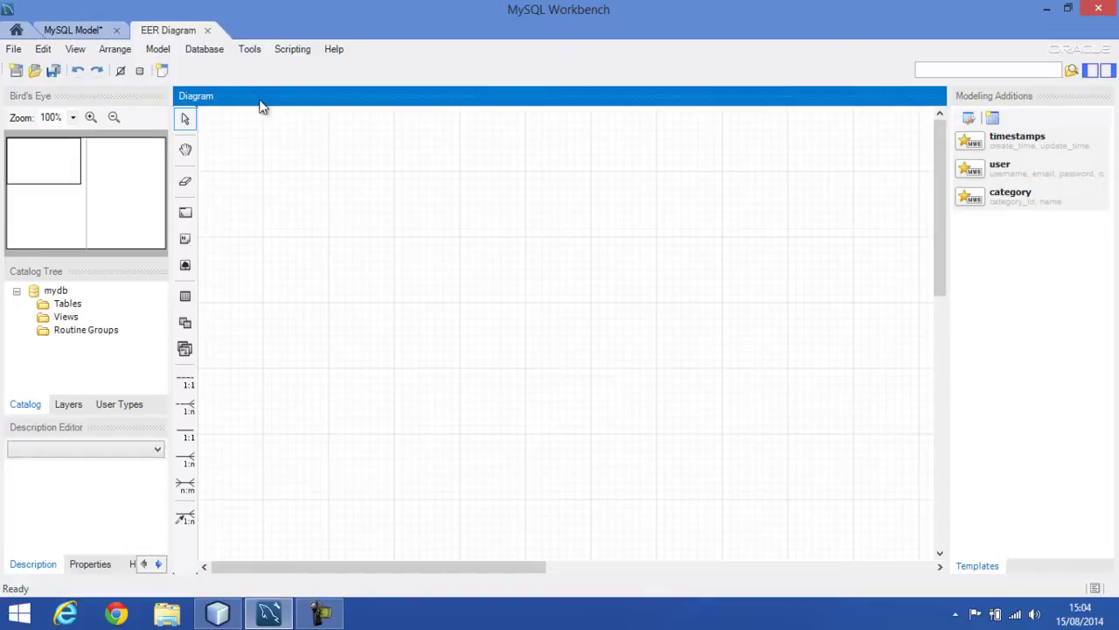
Place a new table on the empty diagram and name it Convidado
click(185, 297)
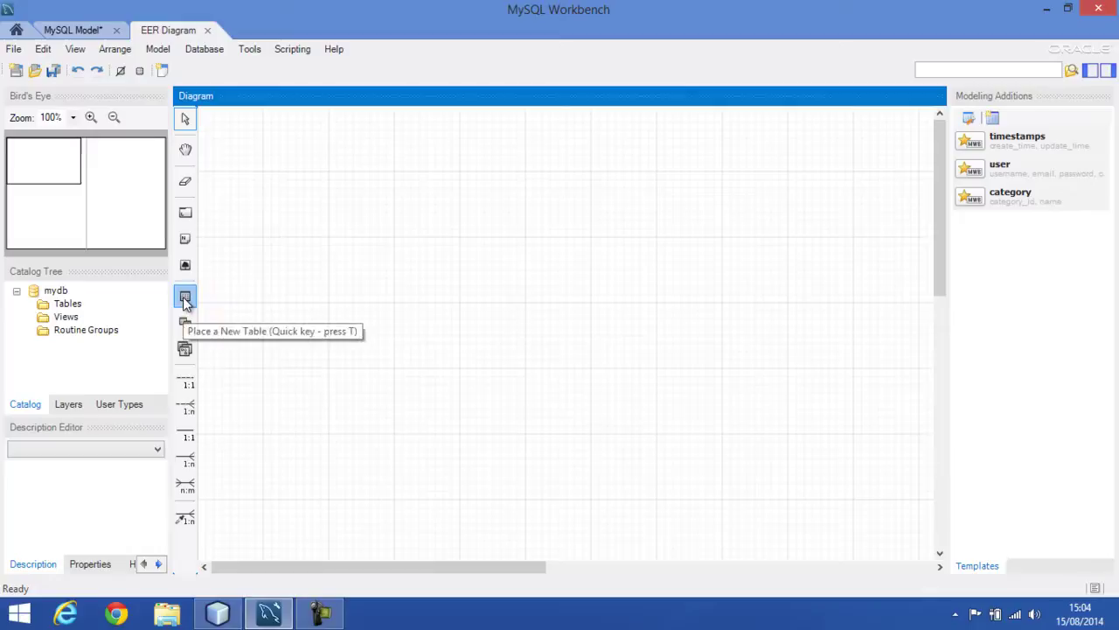
click(334, 217)
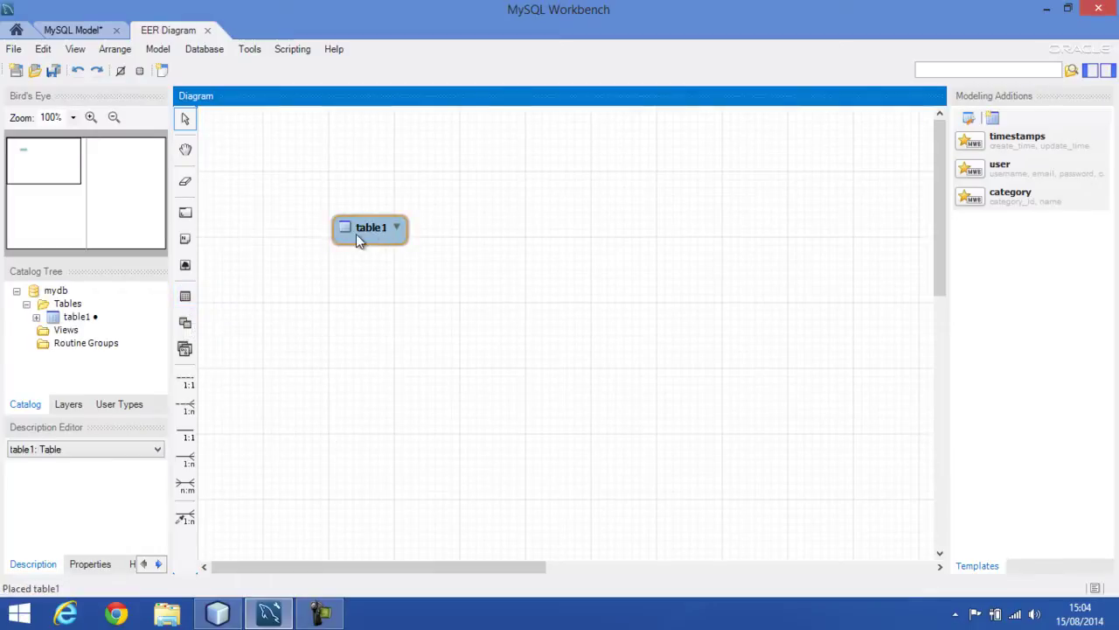
click(367, 238)
double_click(368, 239)
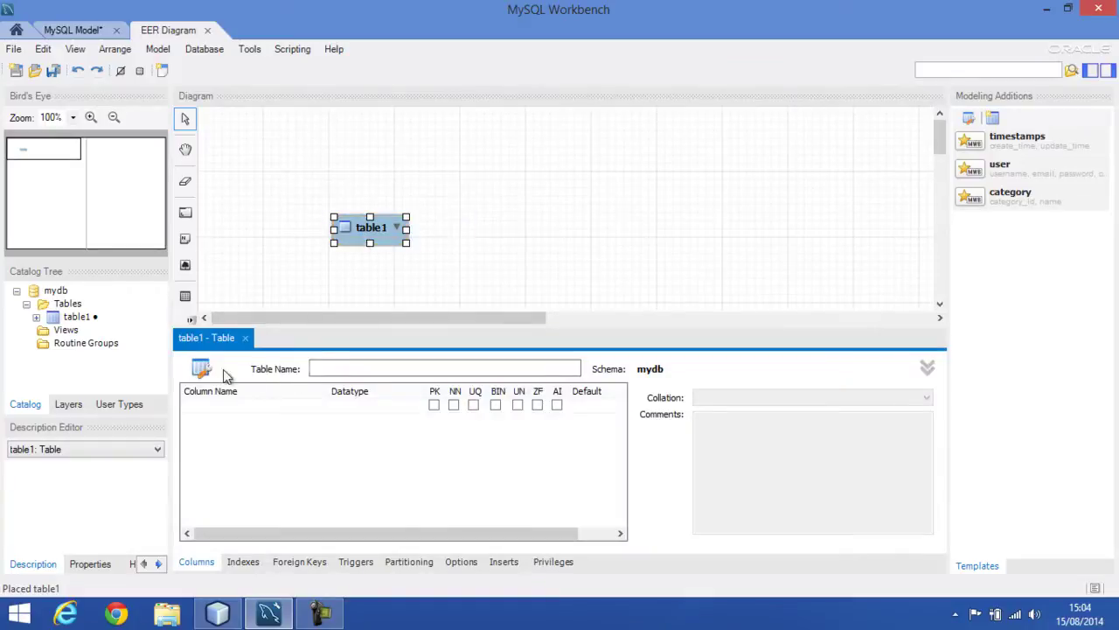
drag(363, 368, 284, 364)
text(Convi)
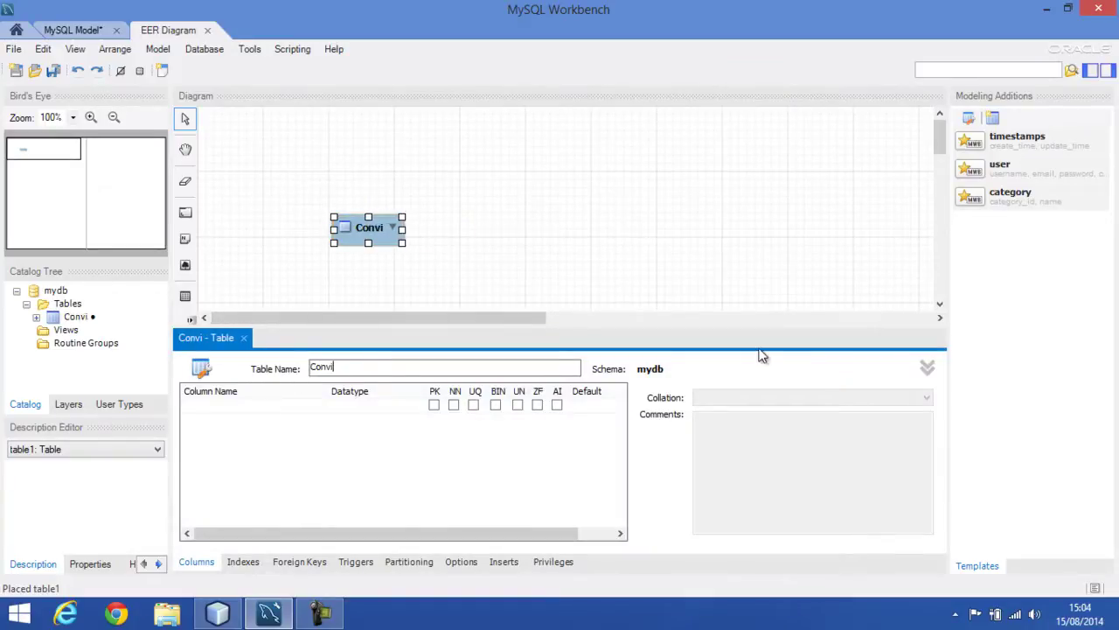
text(dado)
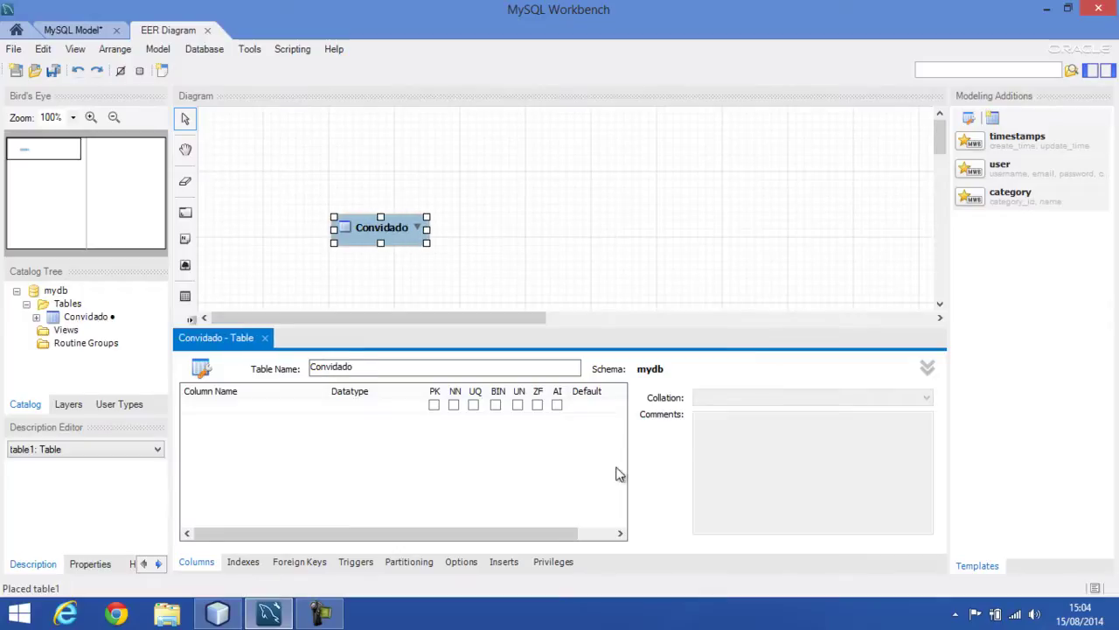
Add an INT column idConvidado to the Convidado table as an auto-incrementing primary key
double_click(237, 407)
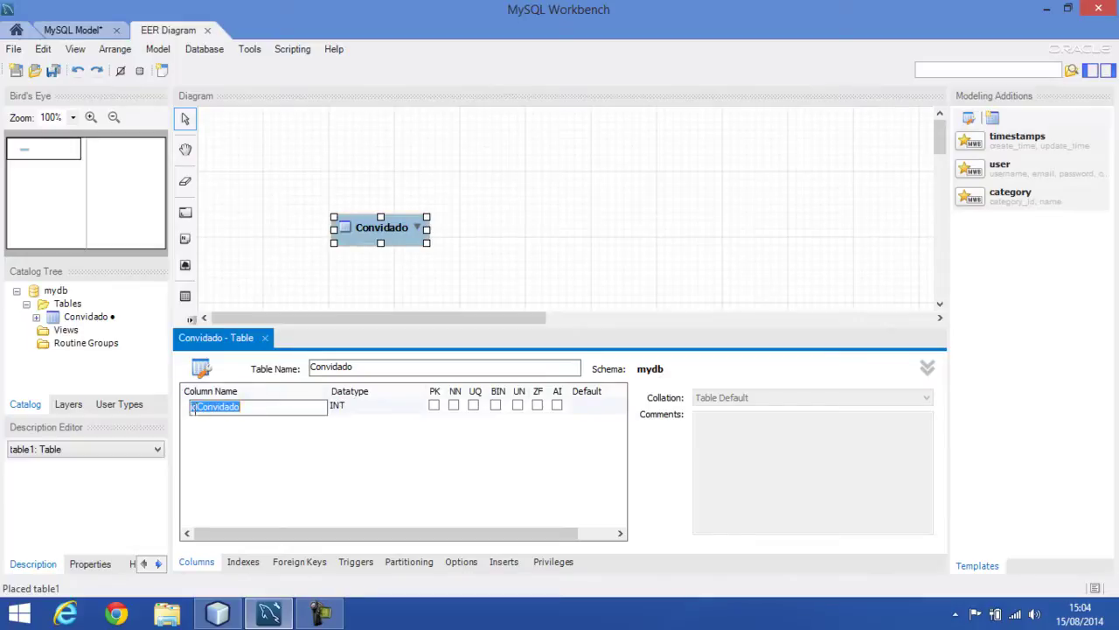
click(434, 404)
click(557, 405)
Add the columns nome and telefone to the Convidado table, both as VARCHAR(45)
double_click(234, 423)
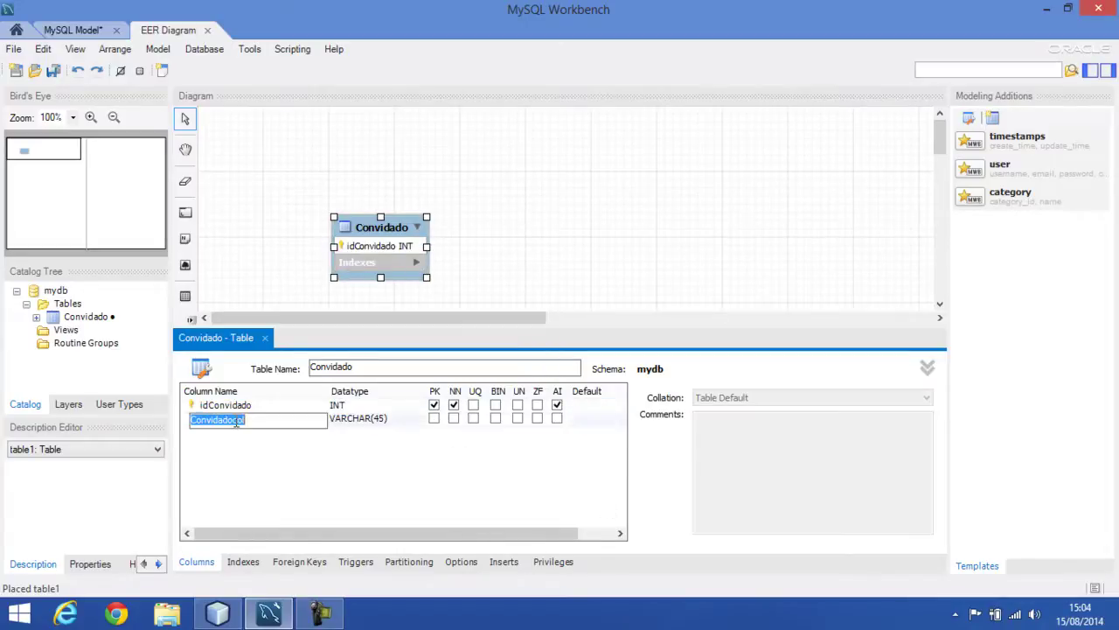
text(nome)
double_click(302, 432)
text(e)
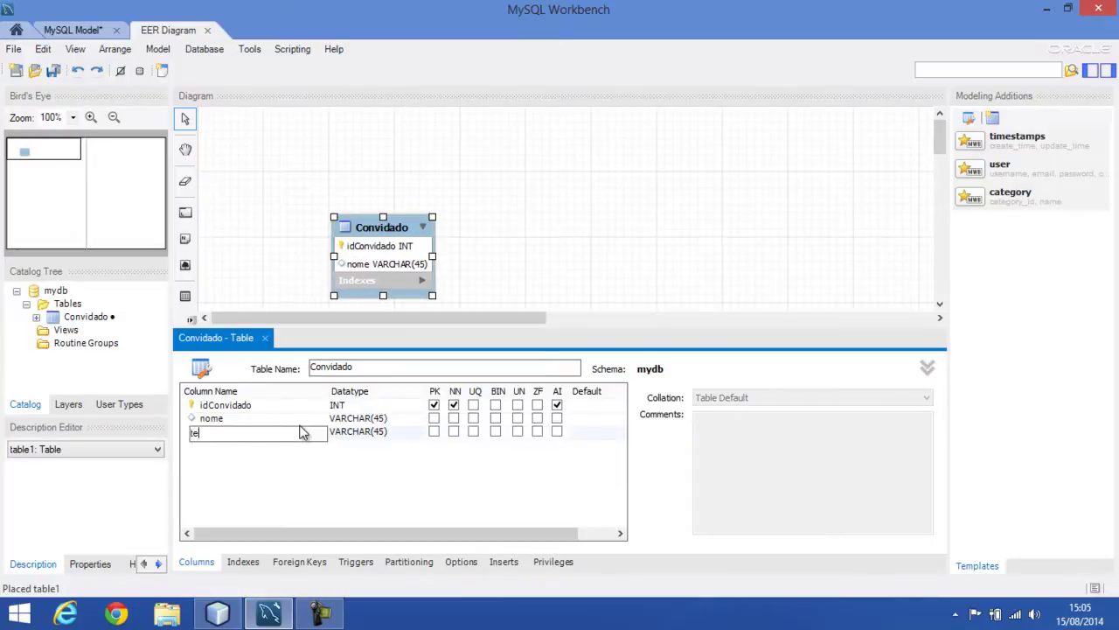
text(elefone)
key(Tab)
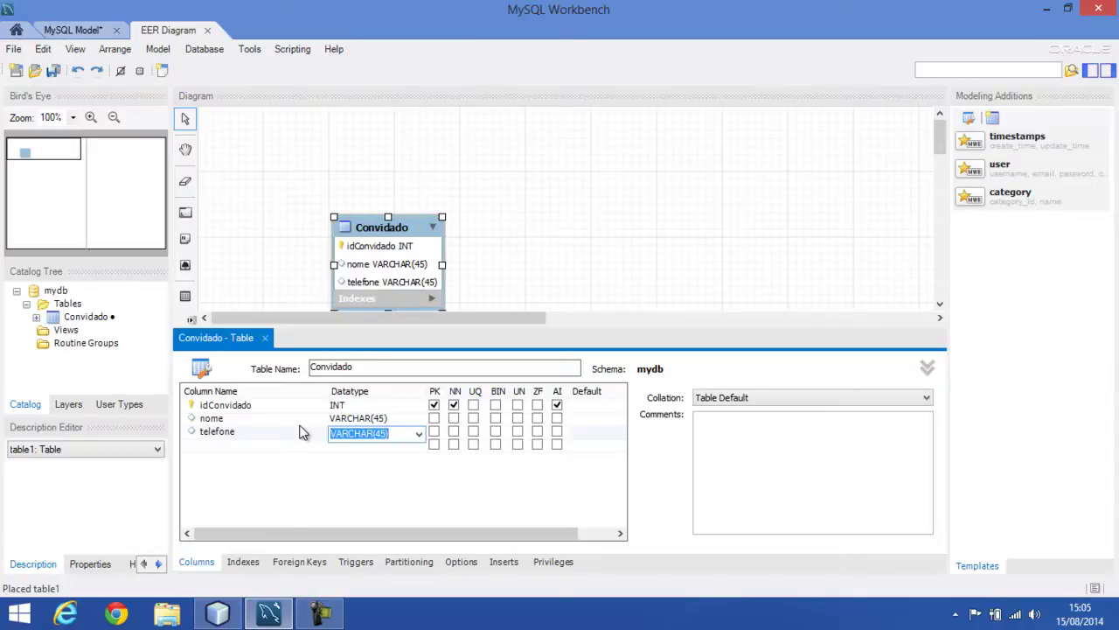
key(Tab)
key(Escape)
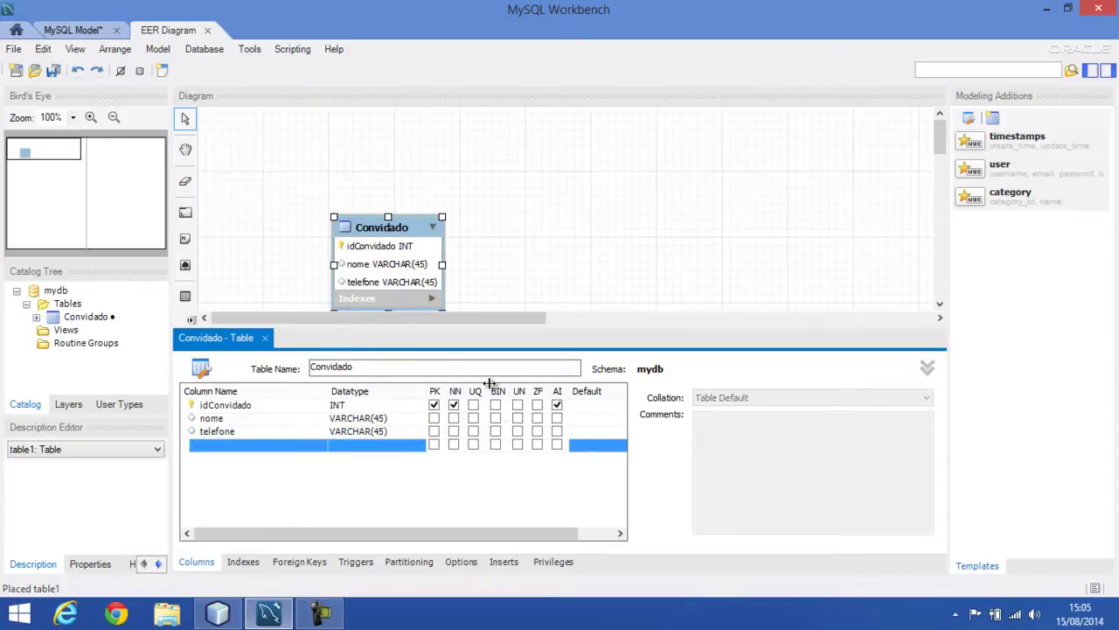
Close the Convidado table editor and move the table slightly up and to the left in the diagram
click(265, 337)
click(562, 303)
drag(384, 226, 366, 187)
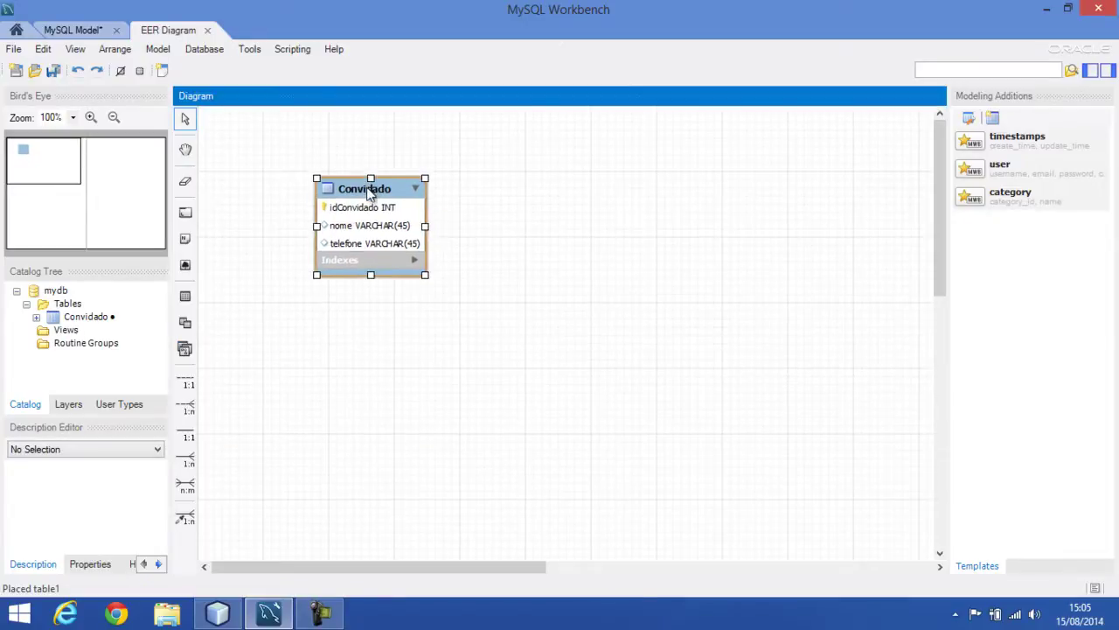
click(517, 342)
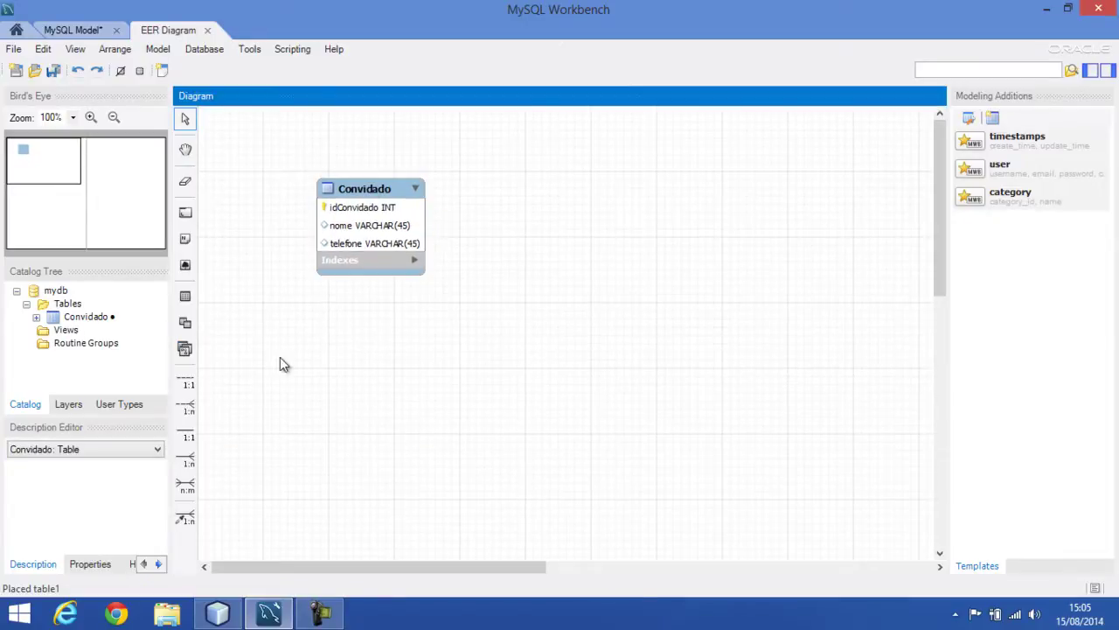
Place a second table to the right of Convidado and name it bebida
click(188, 297)
click(722, 262)
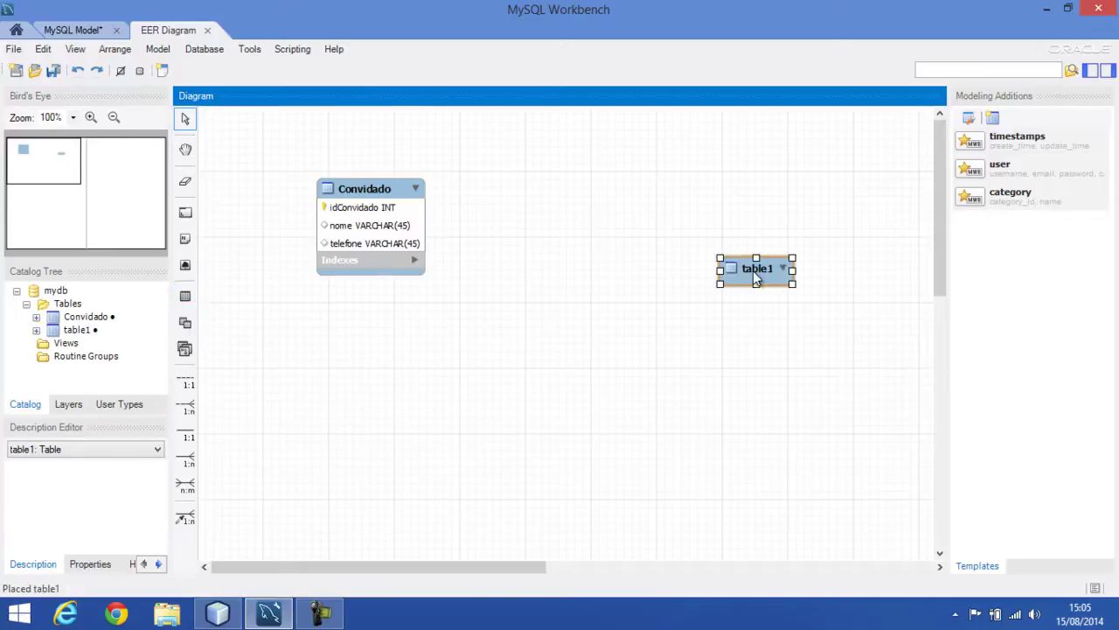
double_click(754, 273)
text(beda)
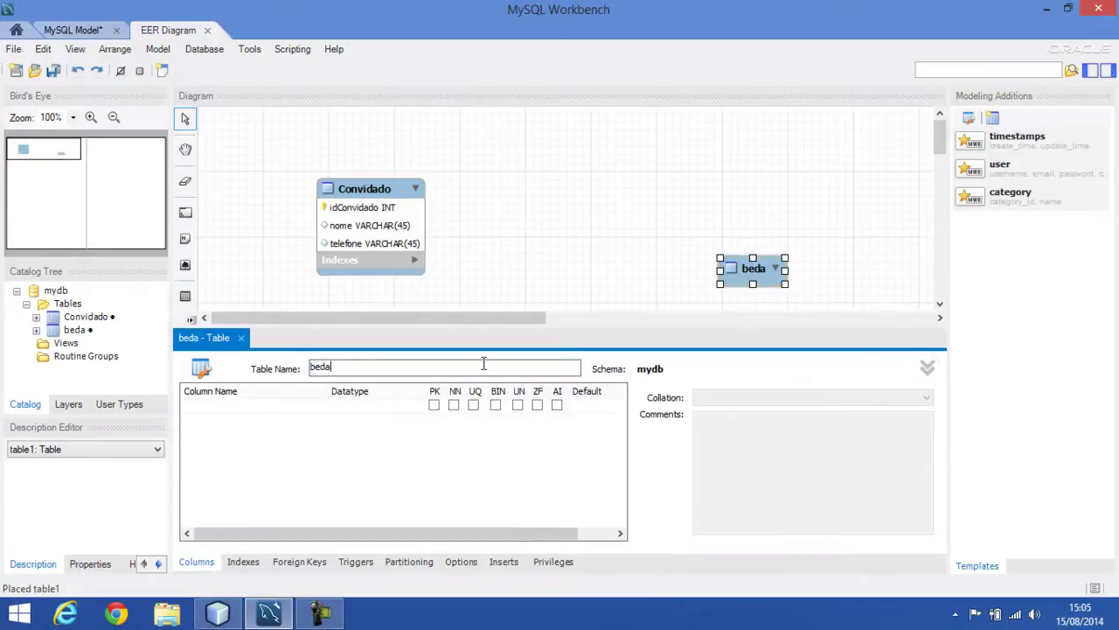
key(BackSpace)
key(BackSpace)
text(bida)
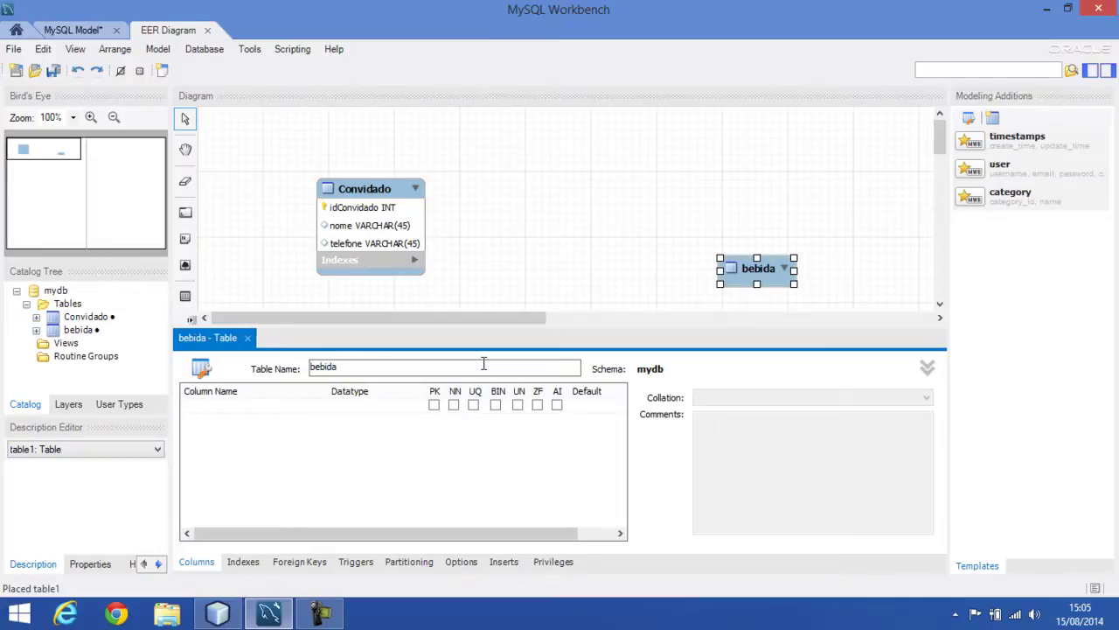
Add an INT column idbebida to the bebida table as an auto-incrementing primary key
click(232, 407)
click(236, 411)
key(Return)
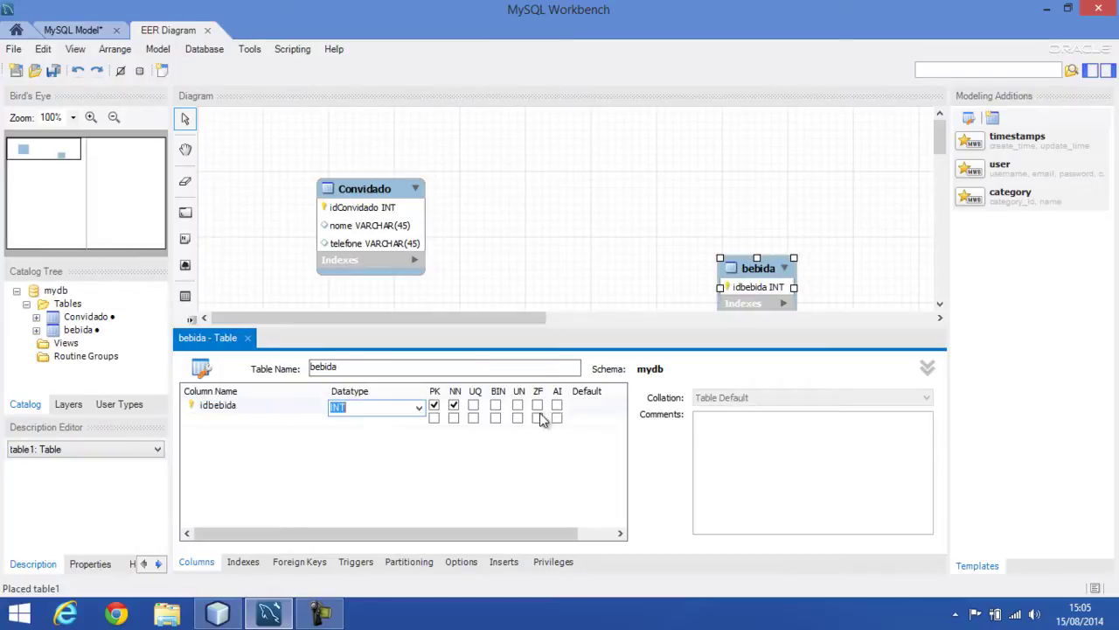
click(557, 405)
click(557, 406)
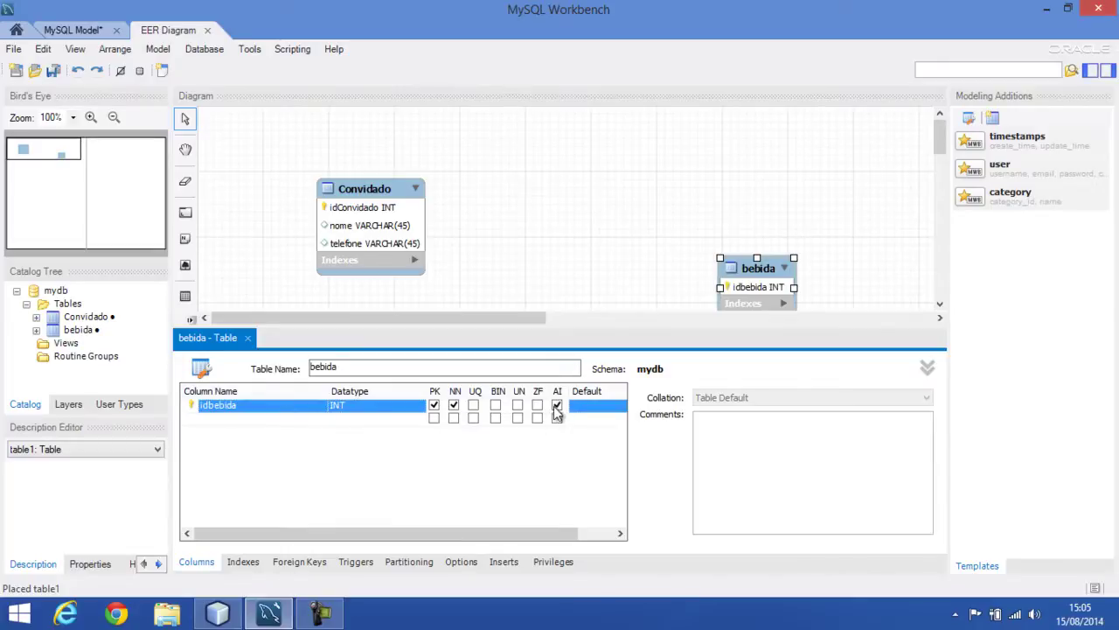
Add the columns nome and preco to the bebida table, both as VARCHAR(45)
click(254, 418)
text(nome)
key(Tab)
click(251, 431)
text(preco)
key(Tab)
key(Tab)
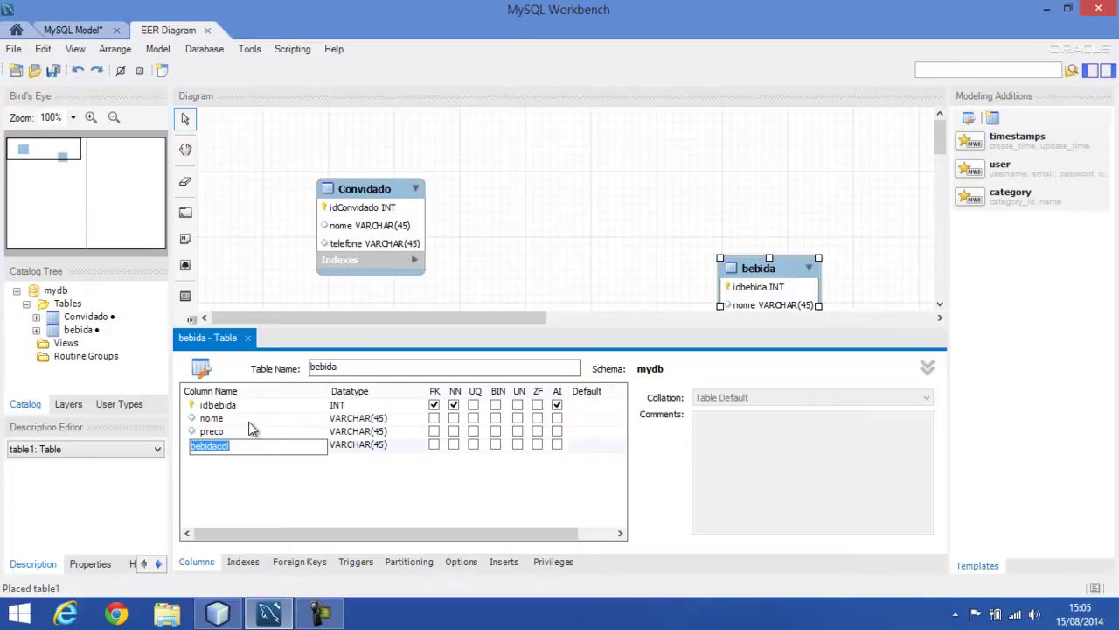
key(Escape)
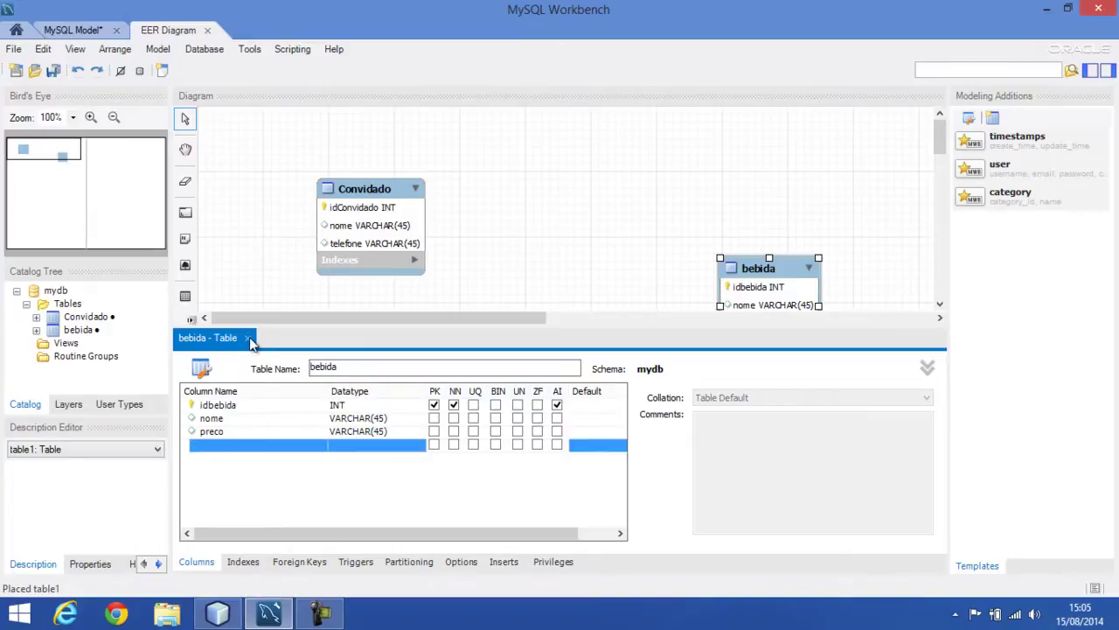
Add a column descricao to the bebida table and move it above preco
double_click(238, 445)
text(dde)
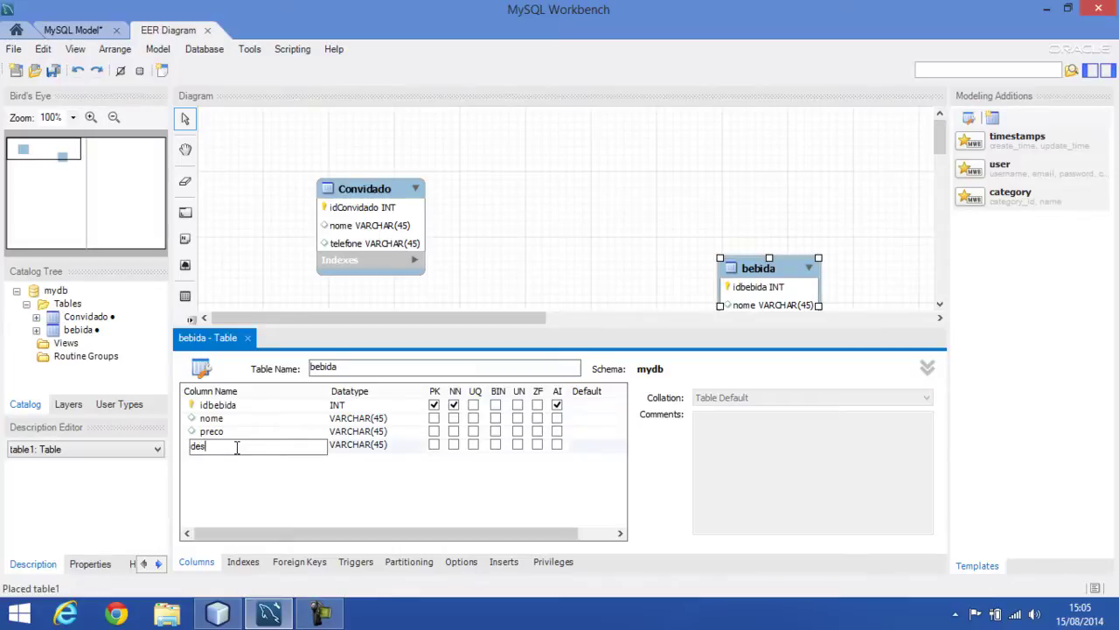
key(Return)
drag(237, 447, 226, 437)
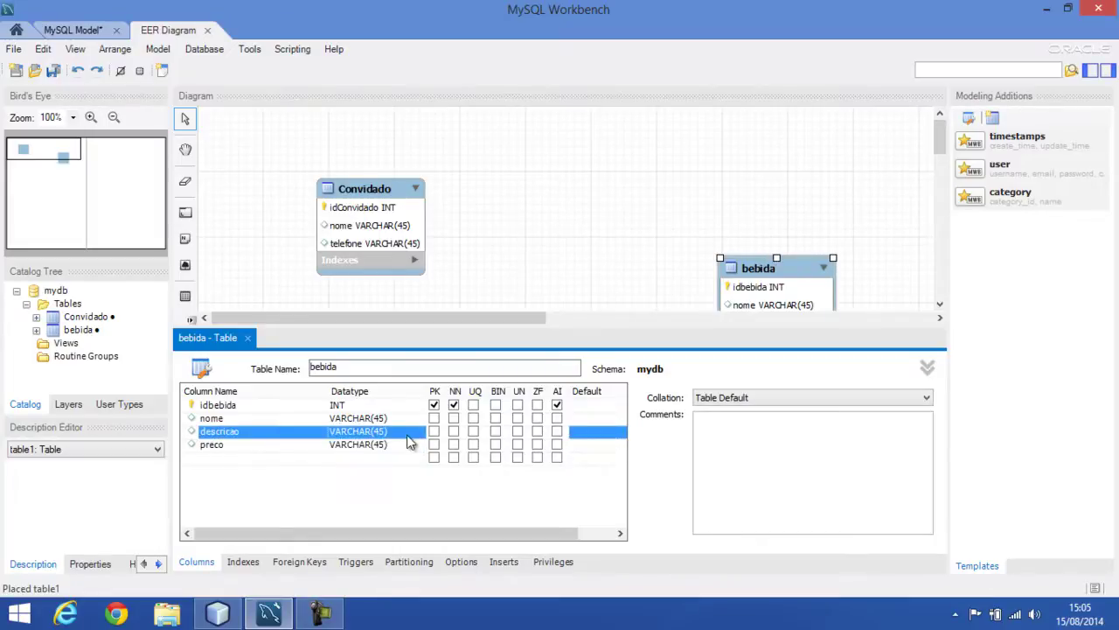
Set the datatype of the descricao column to TEXT and close the bebida table editor
click(393, 434)
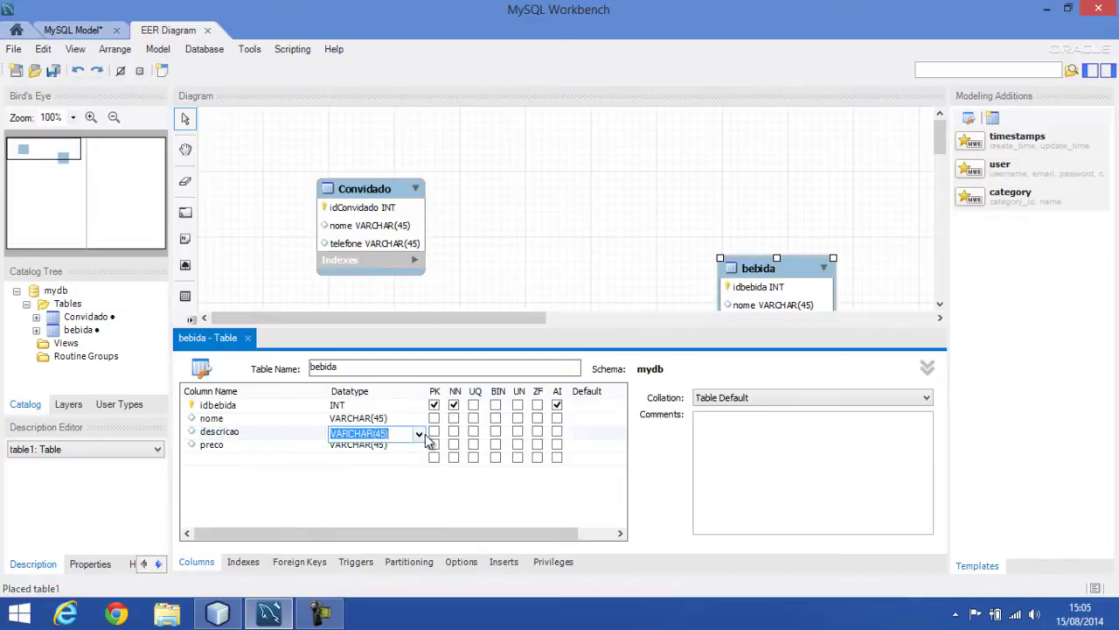
click(419, 435)
text(te)
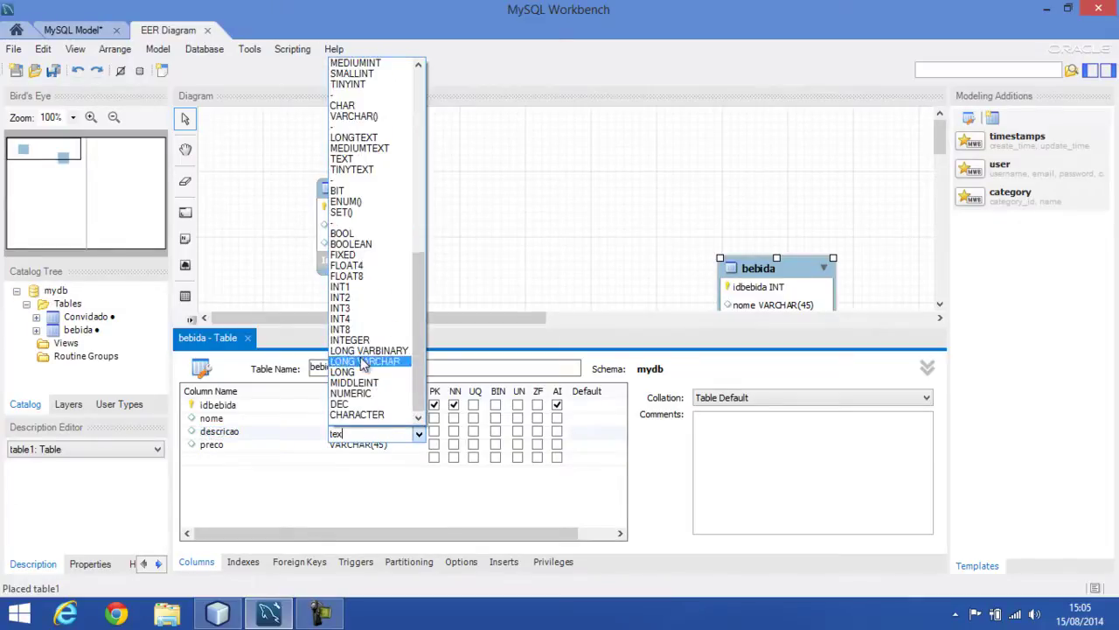
text(x)
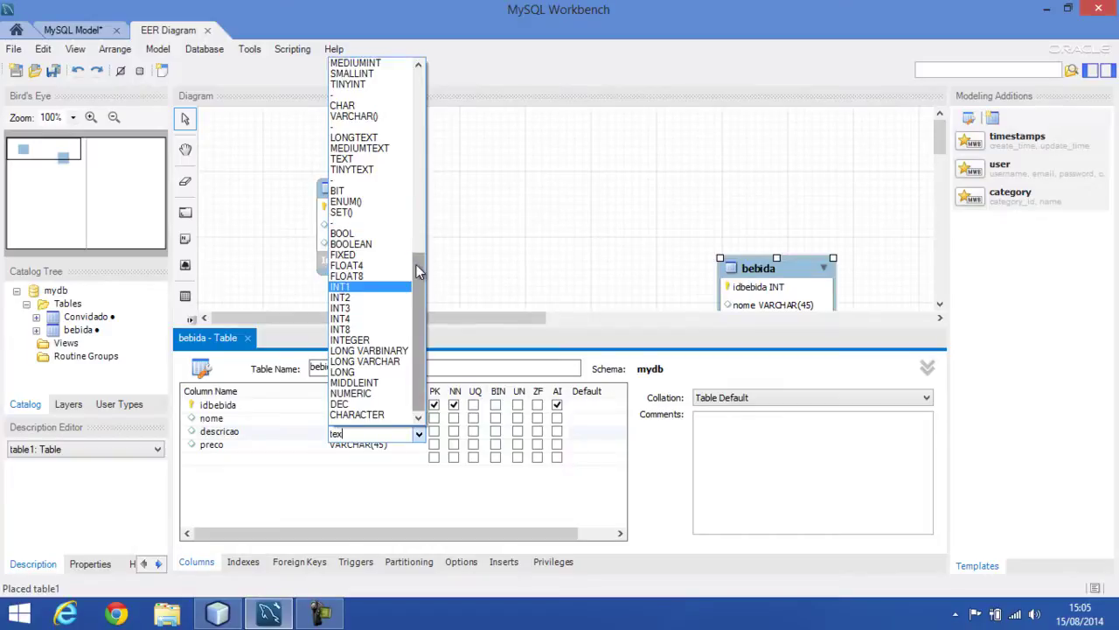
text(t)
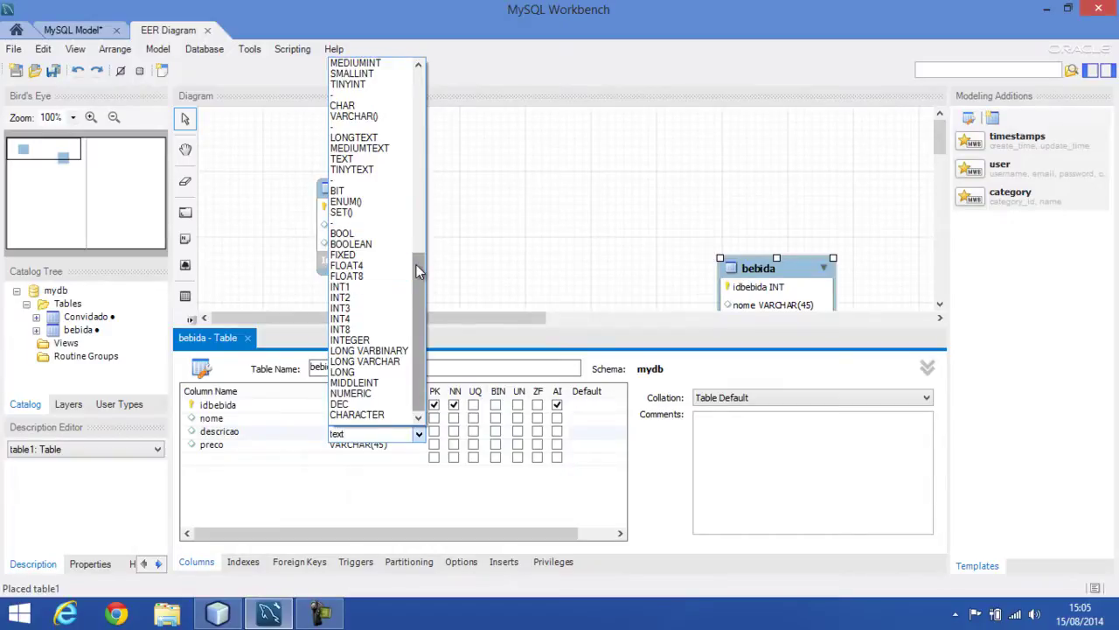
key(Return)
click(247, 337)
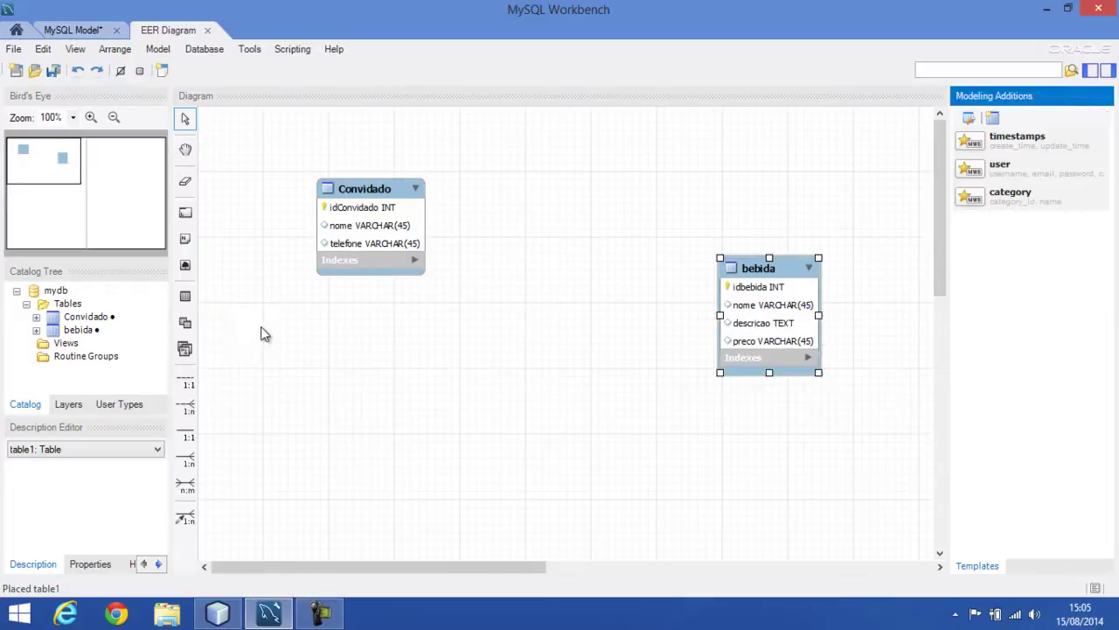
Place a third table named carne below and between the other two, with an auto-incrementing INT primary key idcarne
click(187, 297)
click(550, 451)
double_click(550, 451)
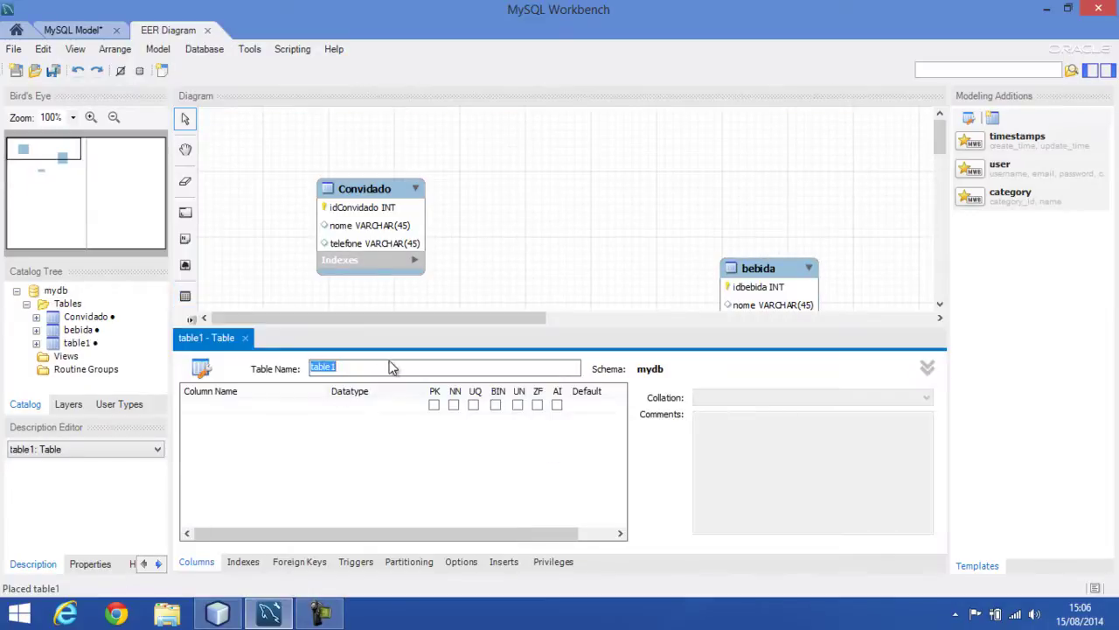
text(carne)
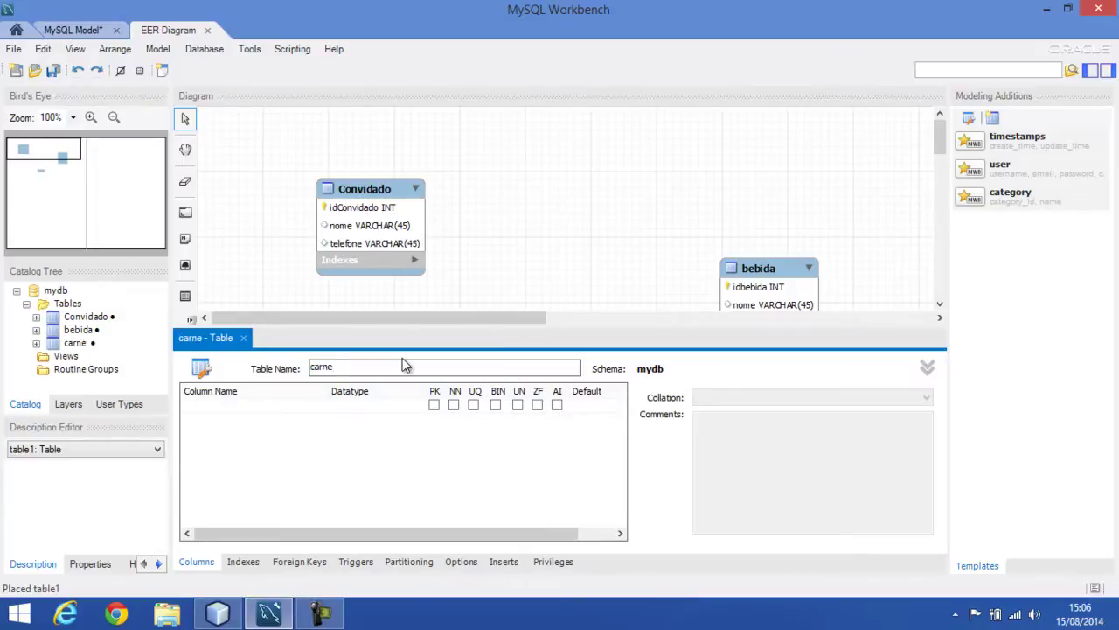
click(551, 405)
Add the columns nome, preco and unidade to the carne table, all as VARCHAR(45)
click(227, 420)
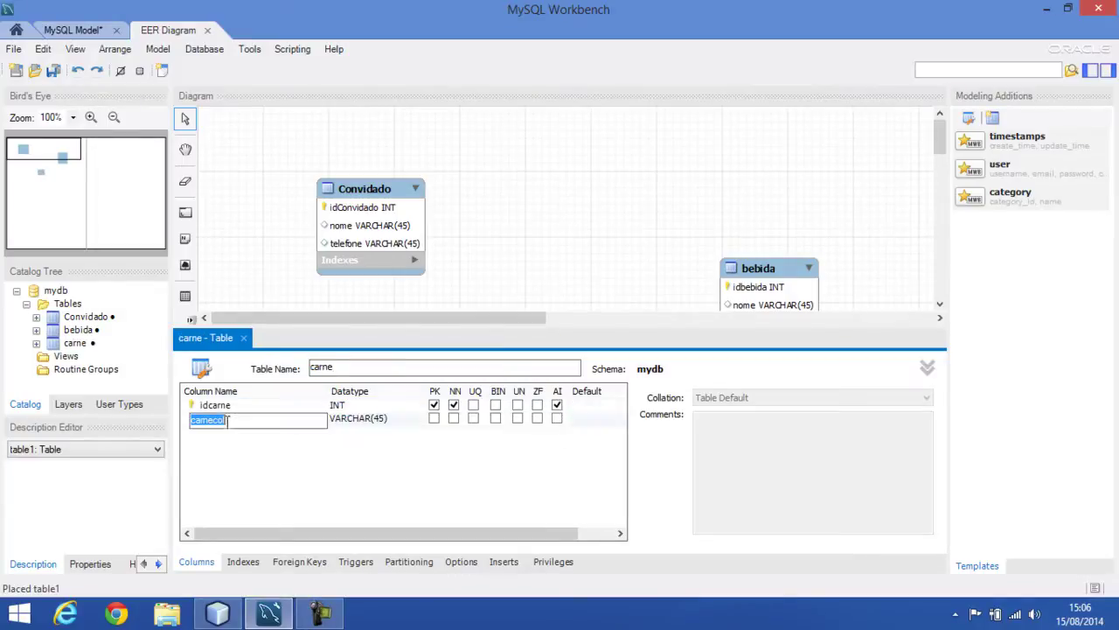
text(nome)
key(Return)
text(q)
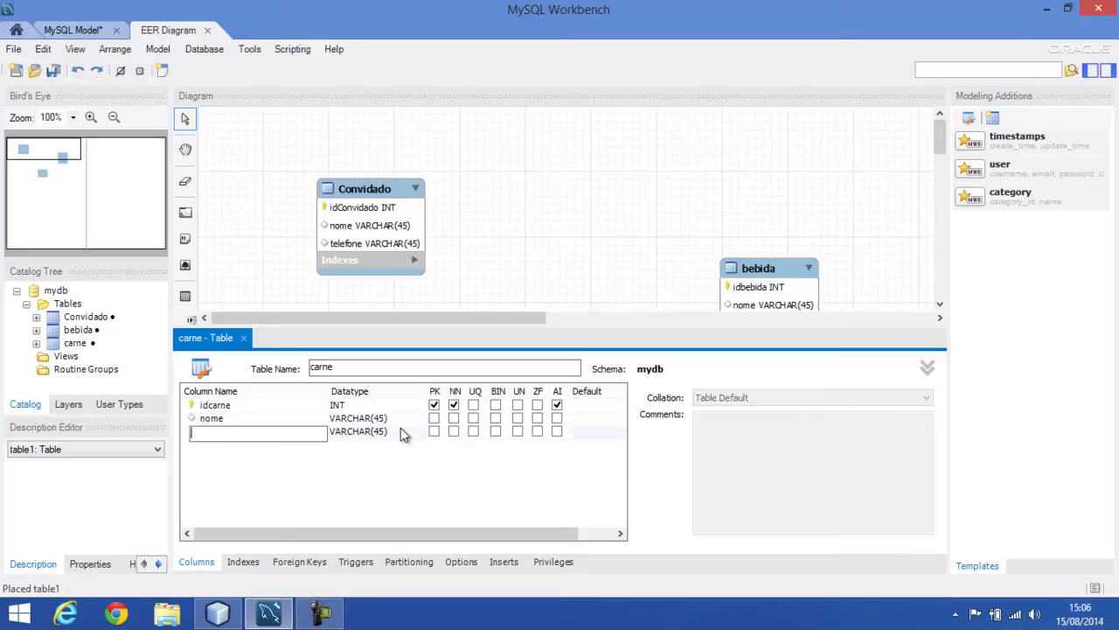
text(reco)
key(Tab)
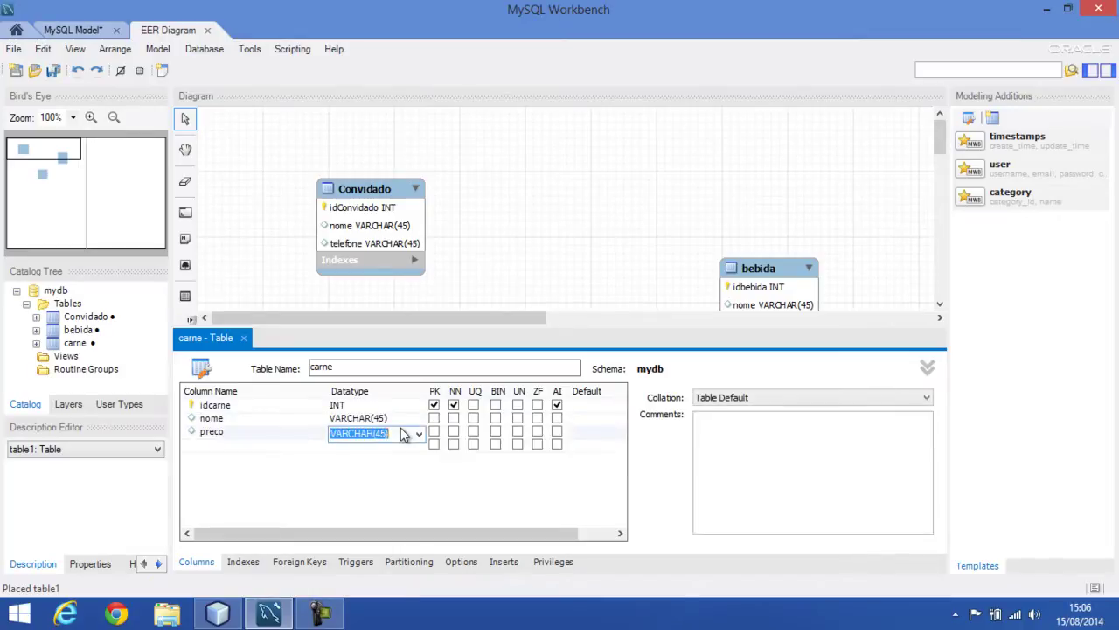
key(Return)
text(unidade)
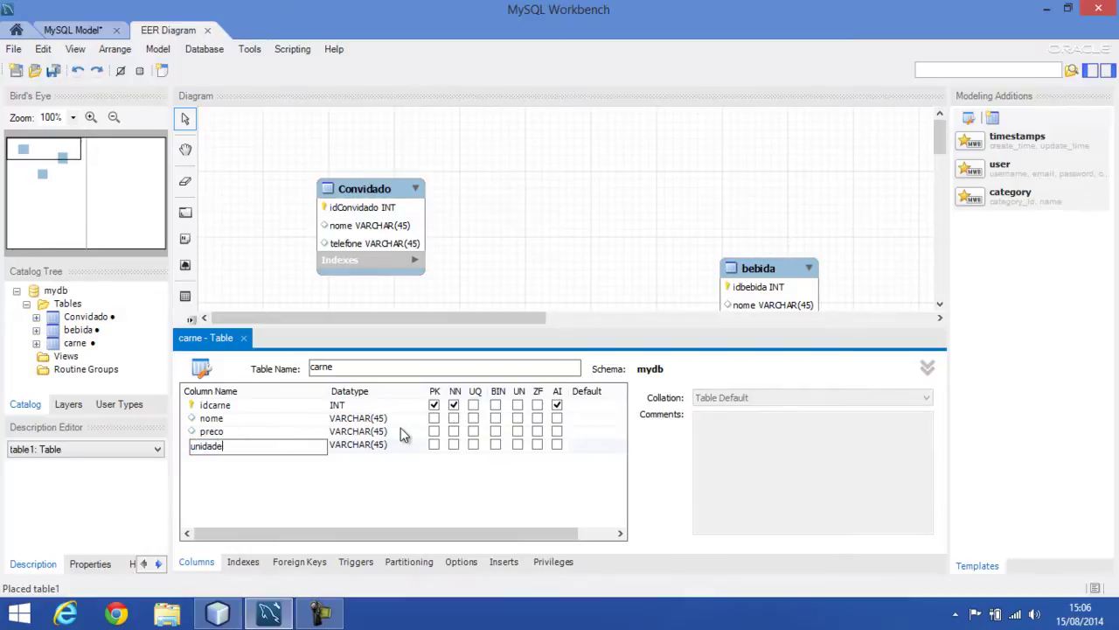
key(Tab)
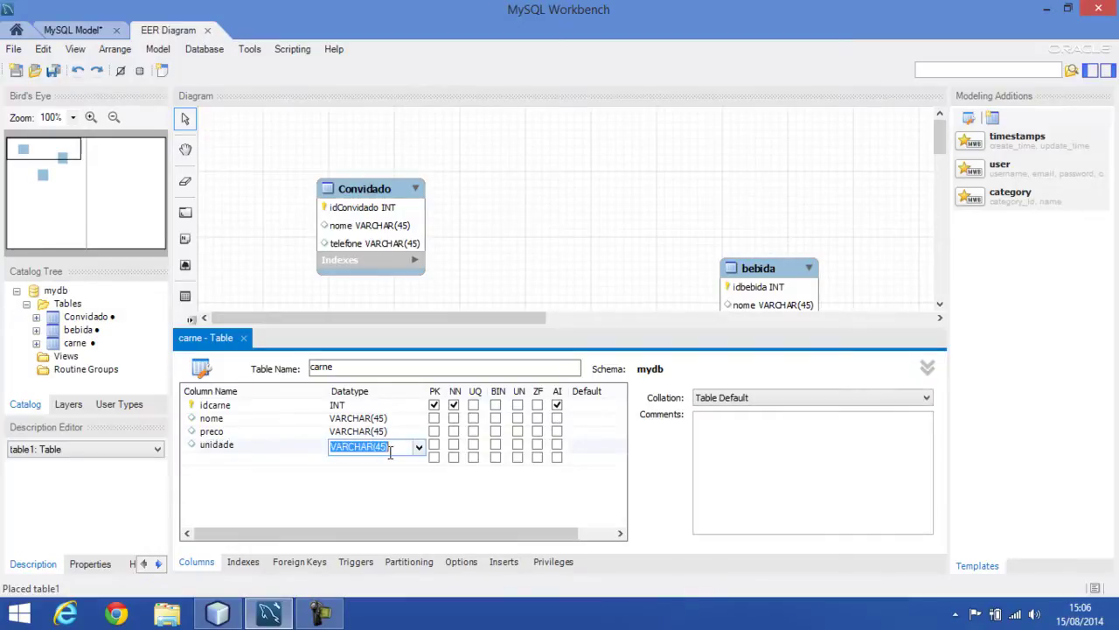
Set the datatype of carne's preco column to DECIMAL(10,2) and close the carne table editor
click(398, 433)
click(398, 433)
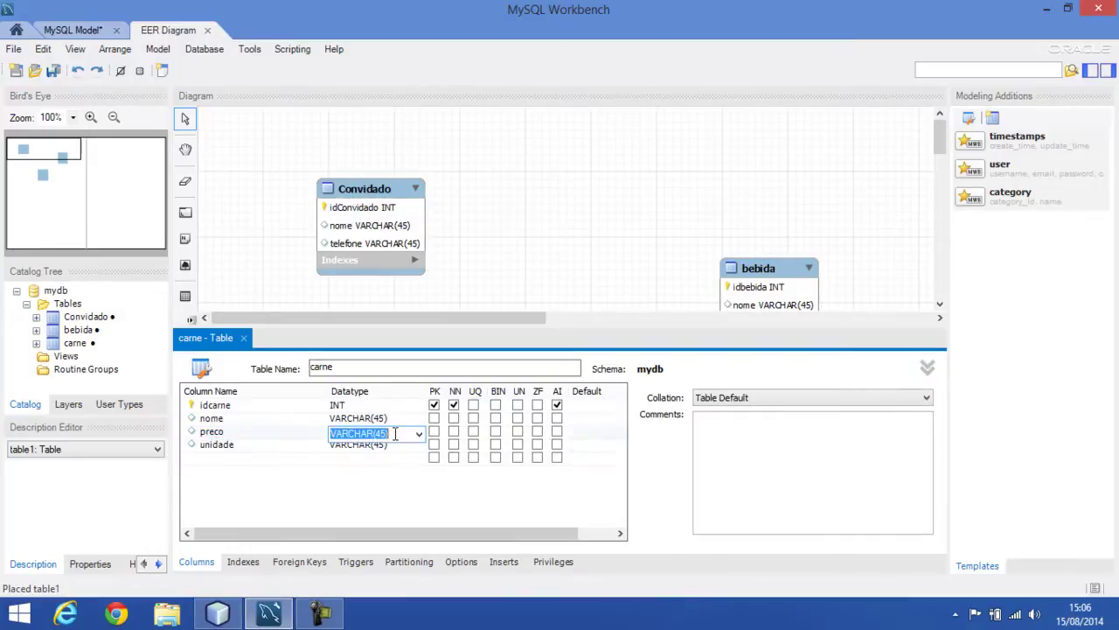
text(decimal(10,2)
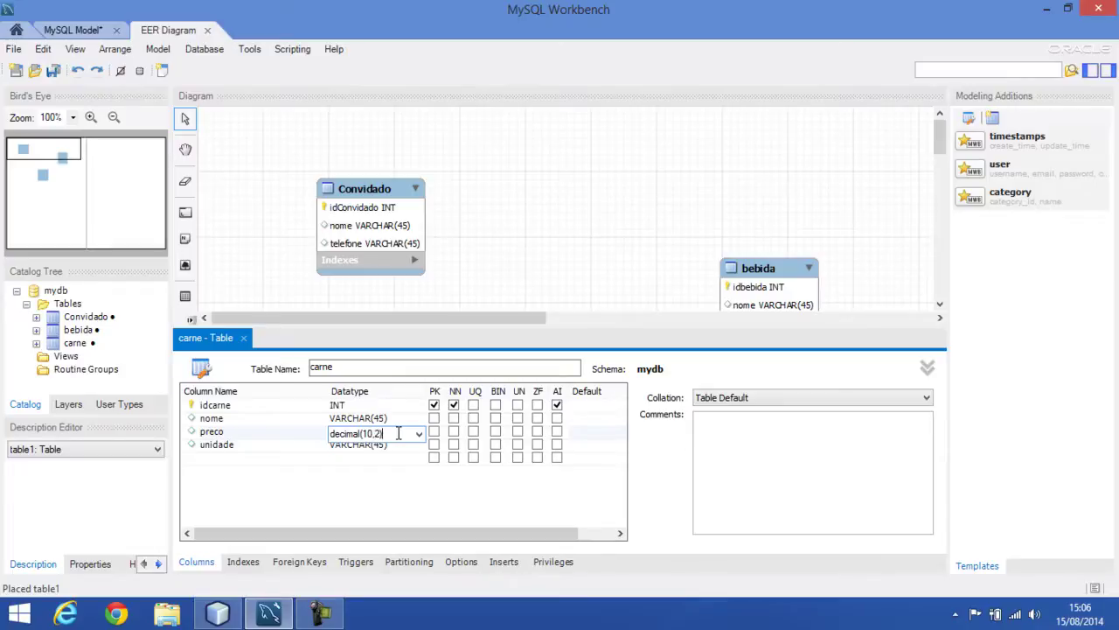
key(Return)
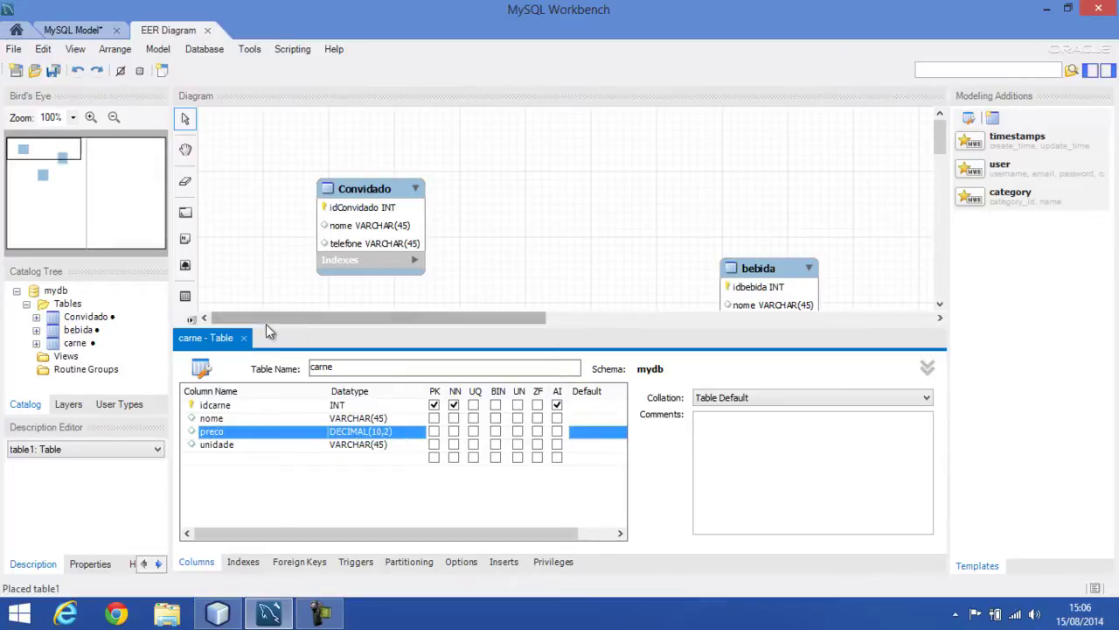
click(244, 339)
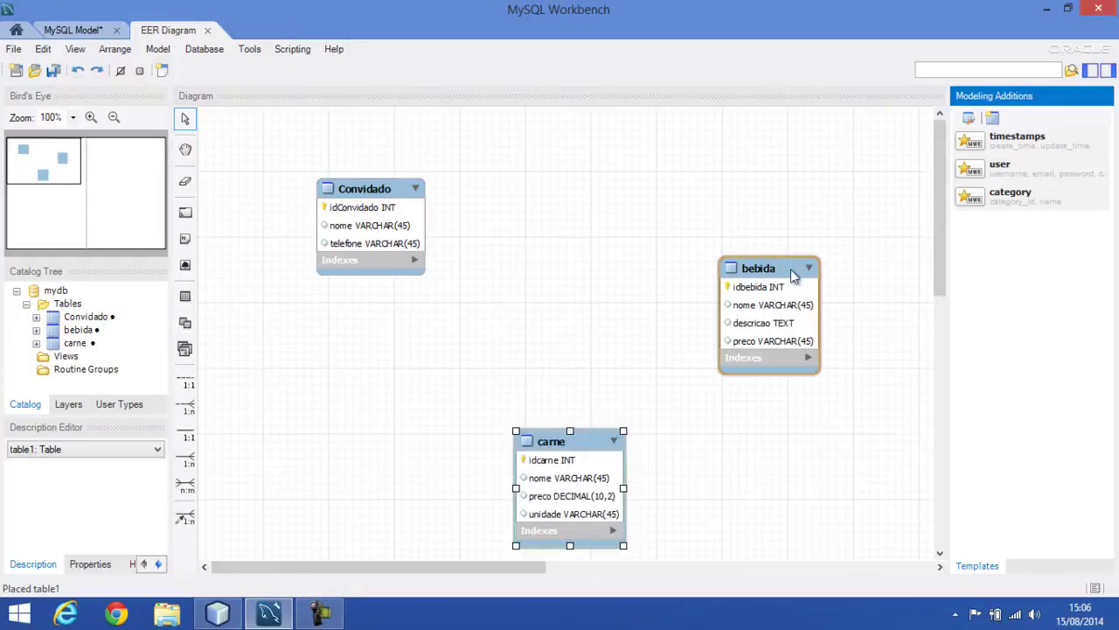
Set the datatype of bebida's preco column to DECIMAL(10,2) and close the bebida table editor
double_click(779, 268)
double_click(368, 447)
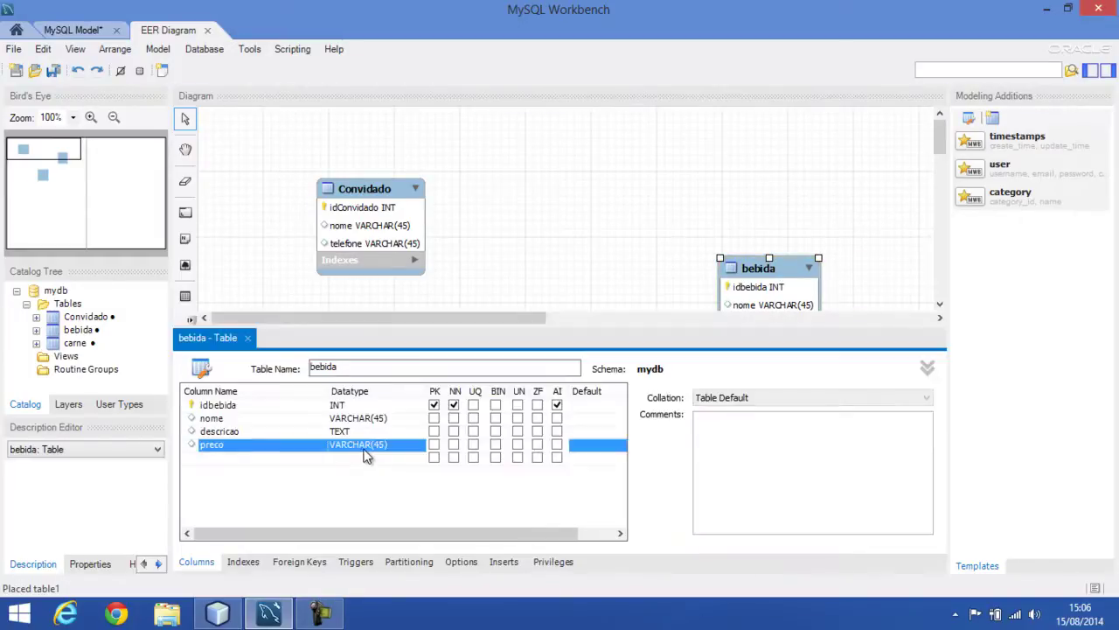
text(decima)
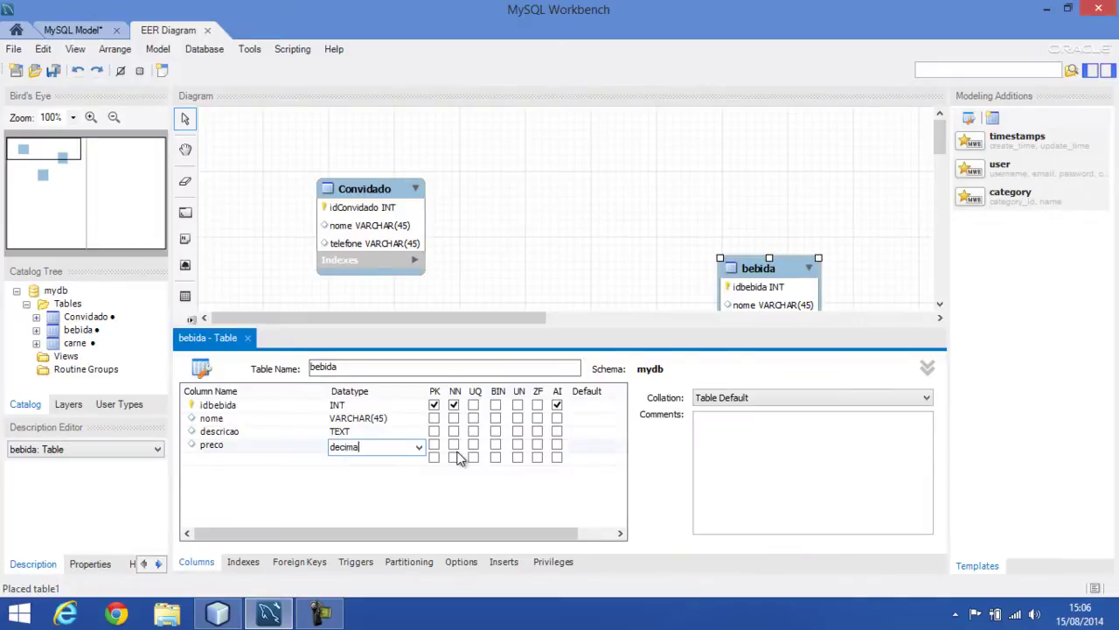
text(l(10,2)
key(Return)
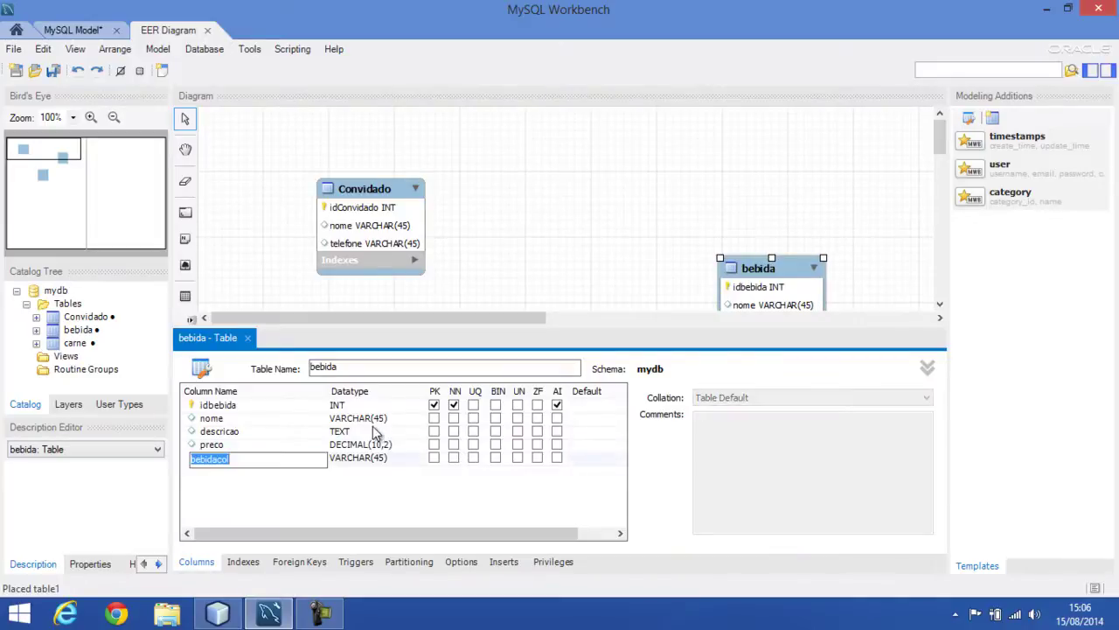
click(250, 338)
click(499, 332)
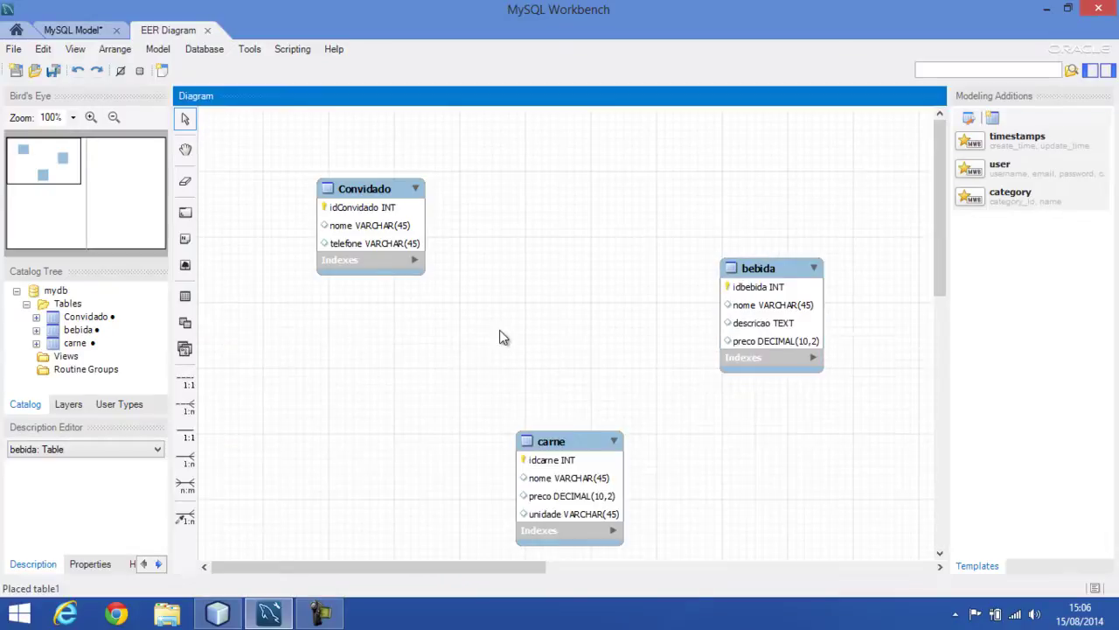
Place a fourth table named churrasco between Convidado and bebida, with an auto-incrementing INT primary key idchurrasco
click(184, 295)
click(505, 316)
drag(541, 328, 557, 210)
double_click(555, 204)
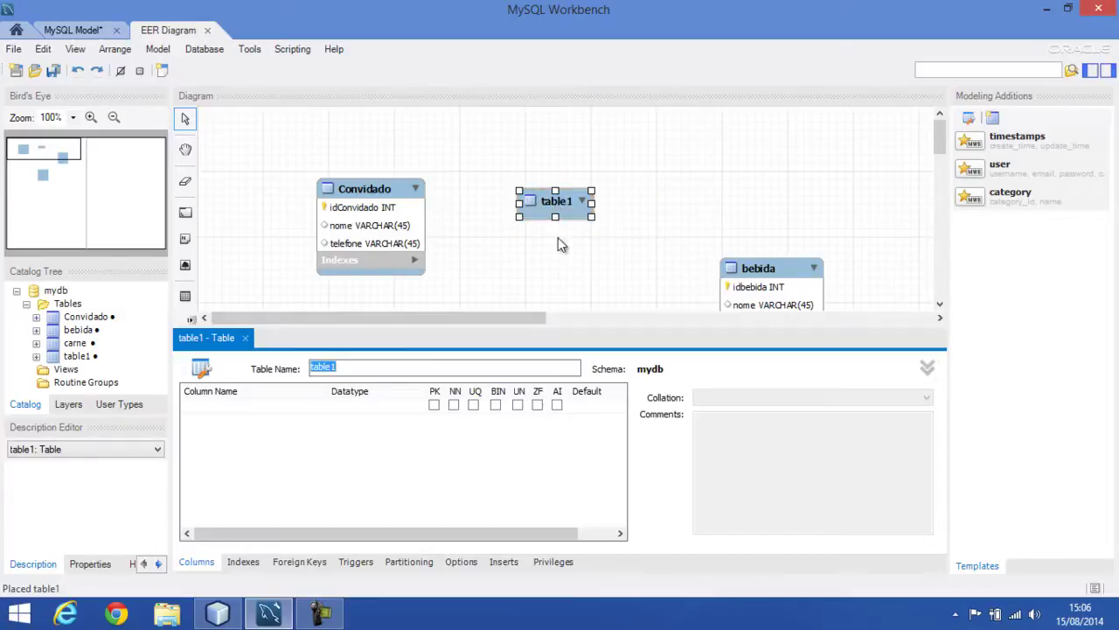
text(churrasco)
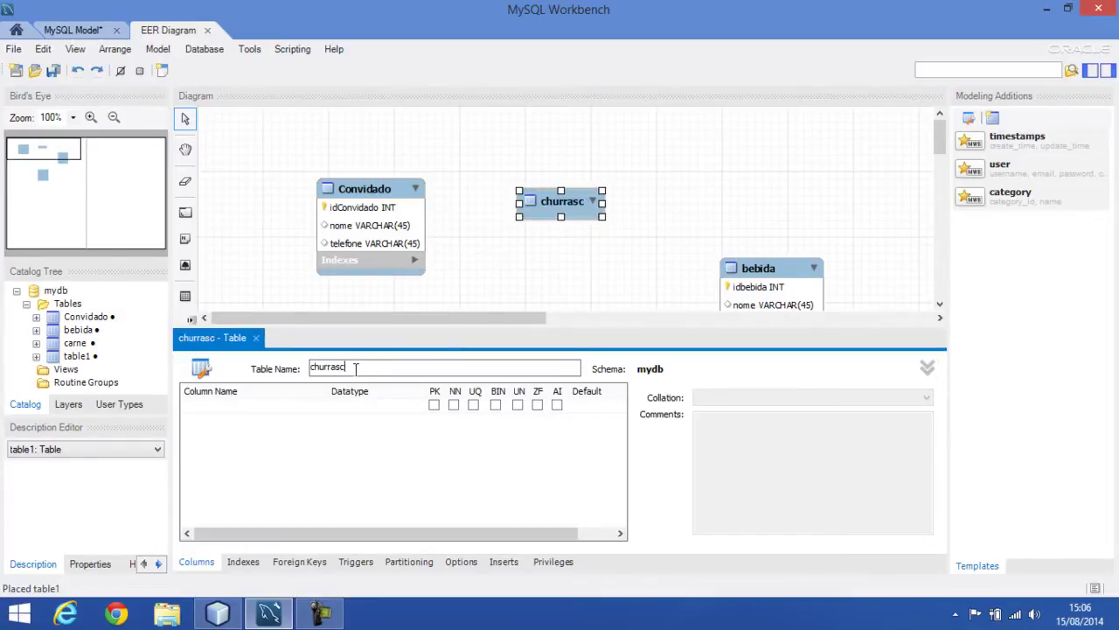
double_click(559, 411)
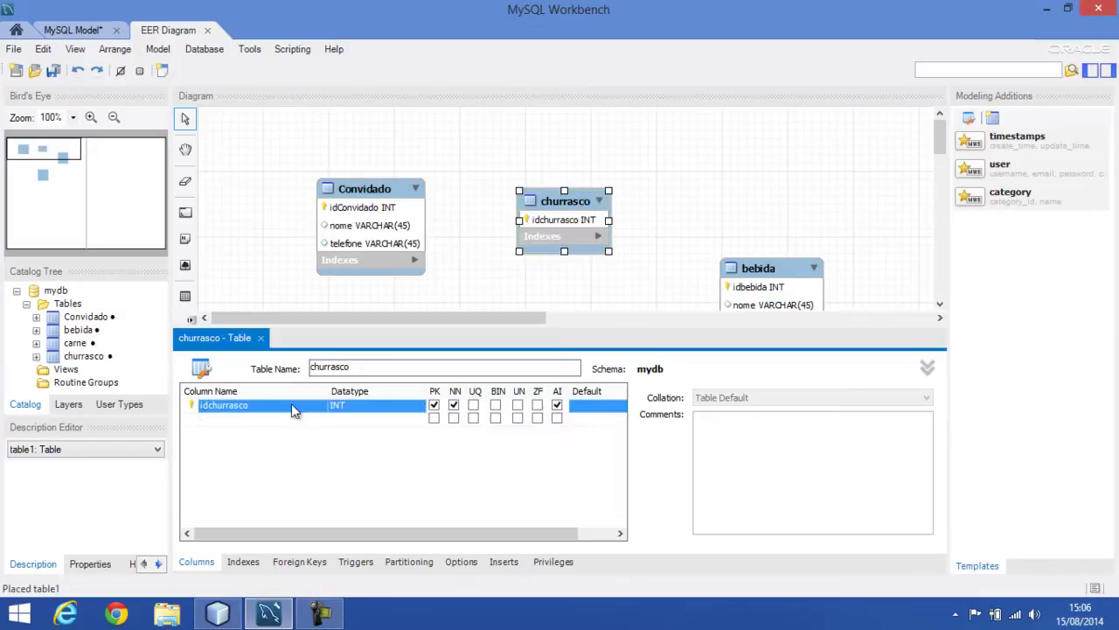
Add a data column of type DATE and a hora column of type TIME to the churrasco table
double_click(219, 420)
text(data)
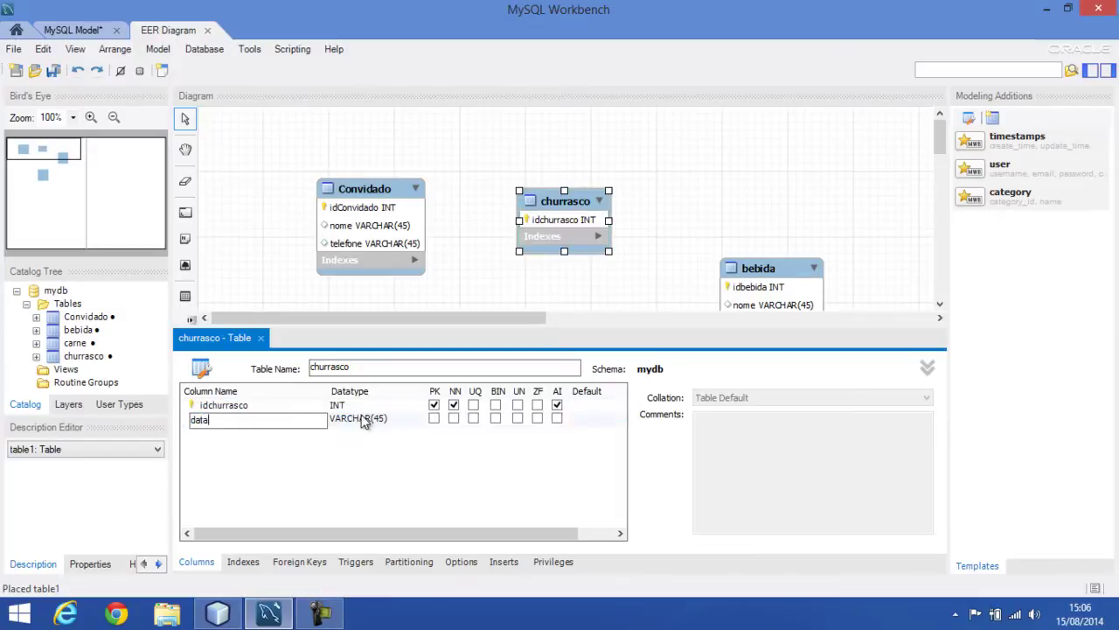
key(Tab)
text(date)
key(Return)
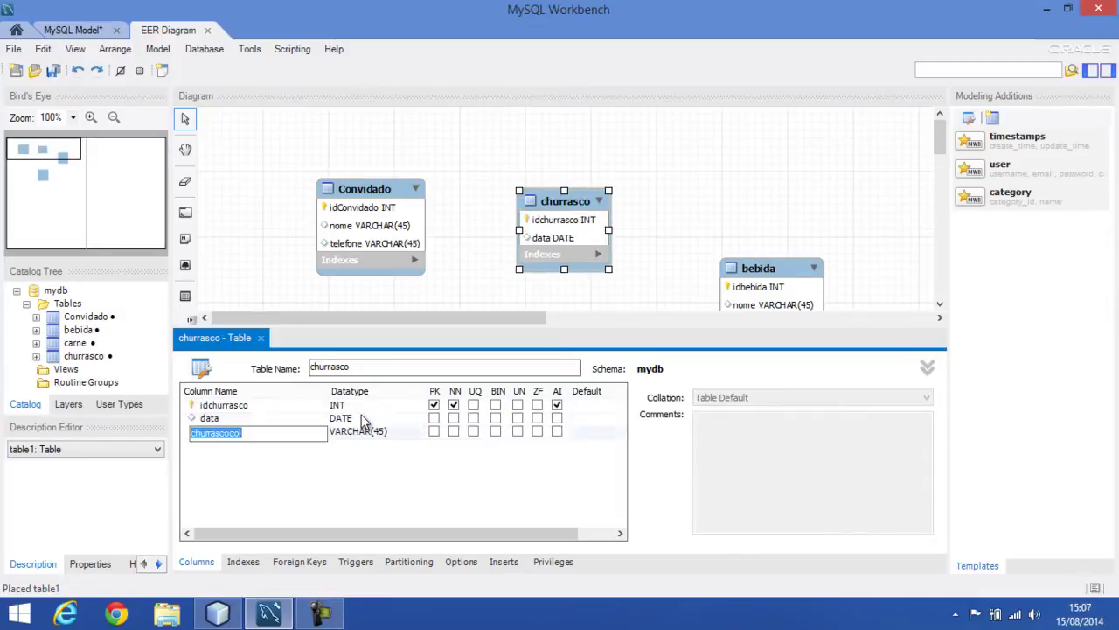
text(hora)
key(Tab)
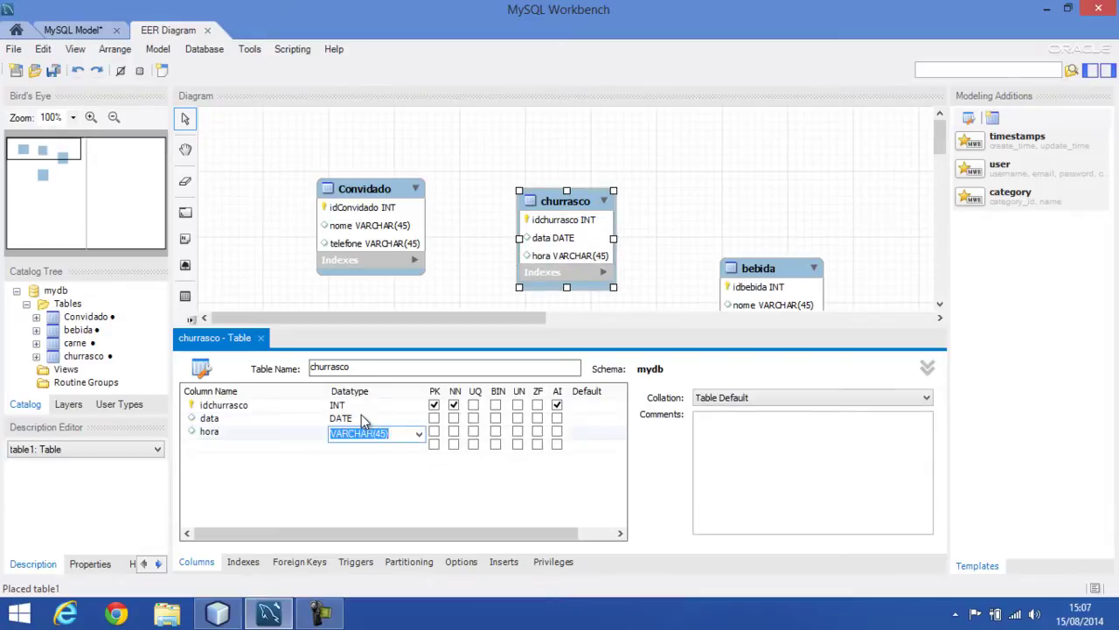
text(time)
Add a local column of type VARCHAR(45) to the churrasco table and close its editor
text(local)
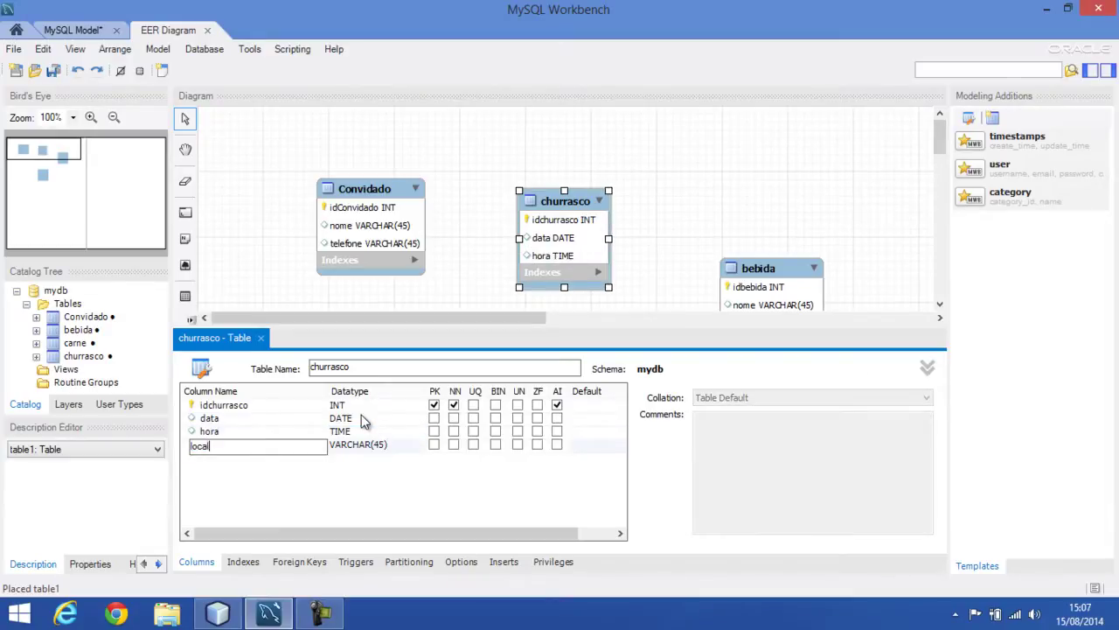
key(Tab)
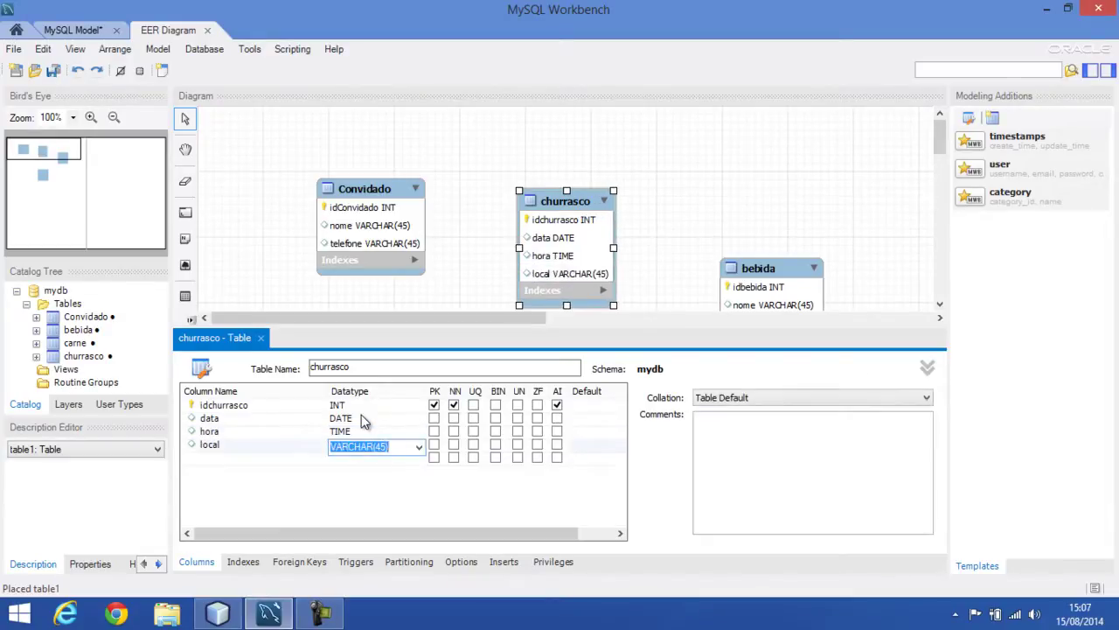
key(Tab)
key(Escape)
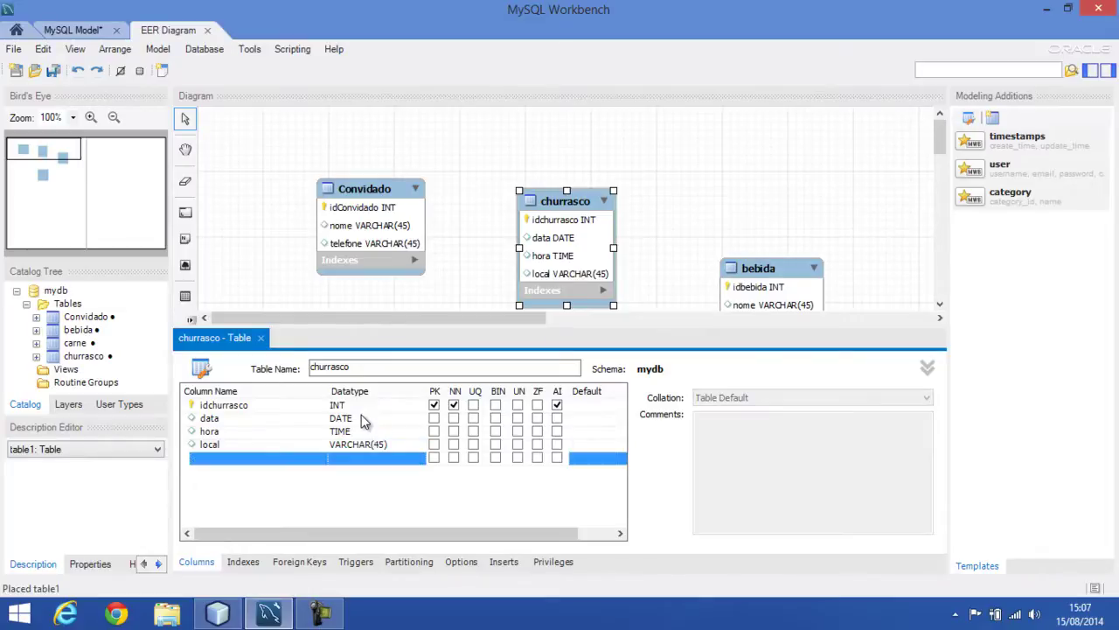
click(261, 338)
click(392, 347)
Move the churrasco table up and to the right, and shift the bebida table slightly down and right
drag(564, 203, 605, 173)
drag(756, 273, 777, 303)
Place a fifth table named usuario below Convidado, with an auto-incrementing INT primary key idusuario
click(184, 295)
click(334, 413)
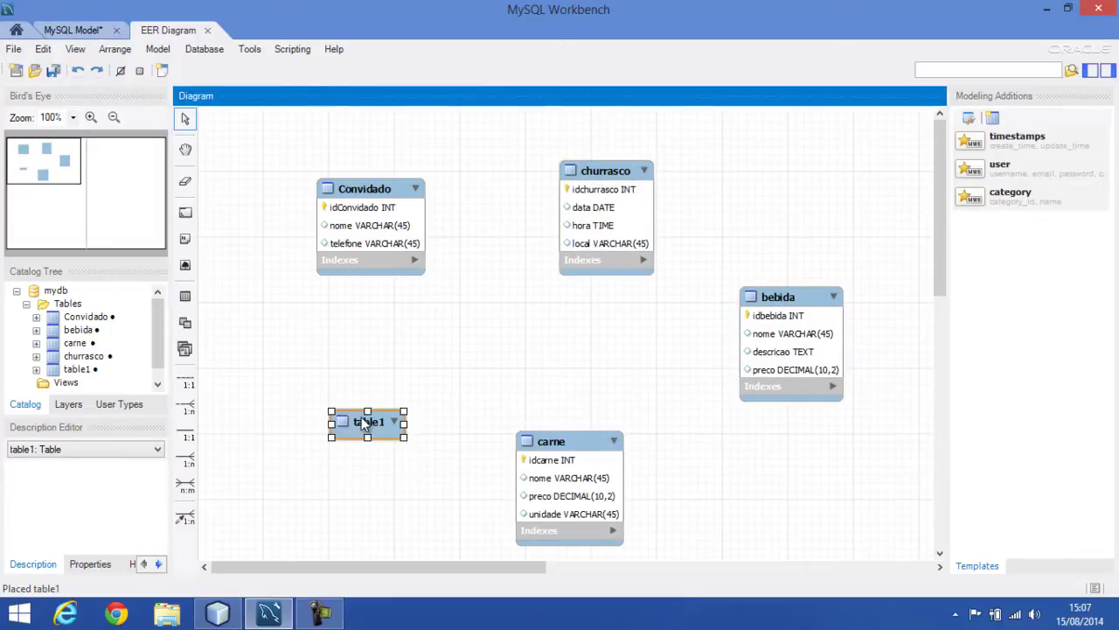
double_click(361, 421)
text(usuario)
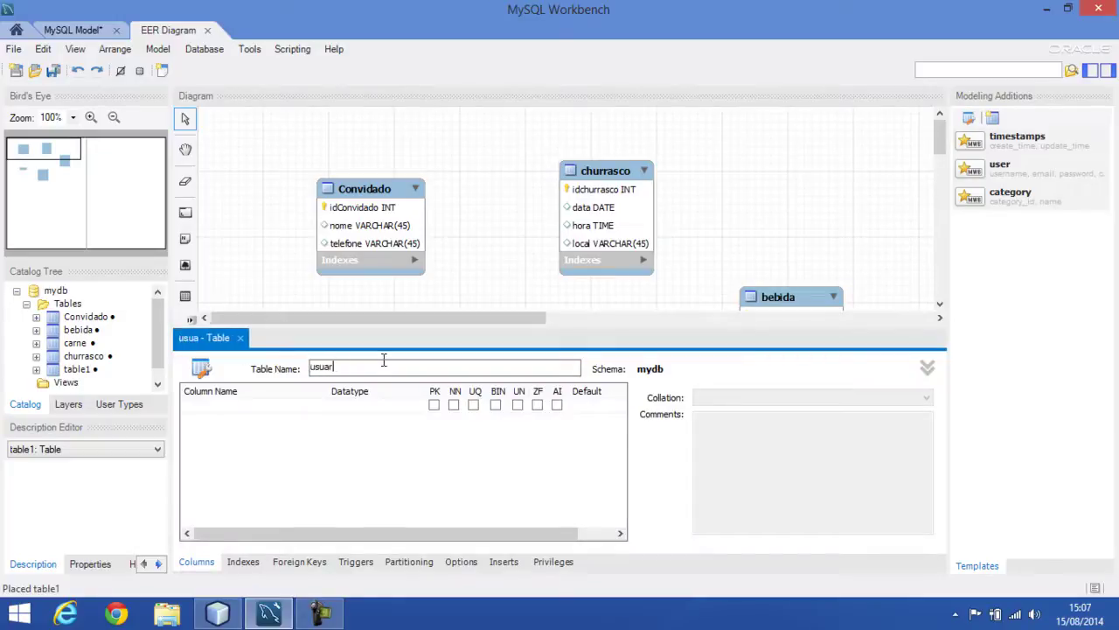
double_click(301, 407)
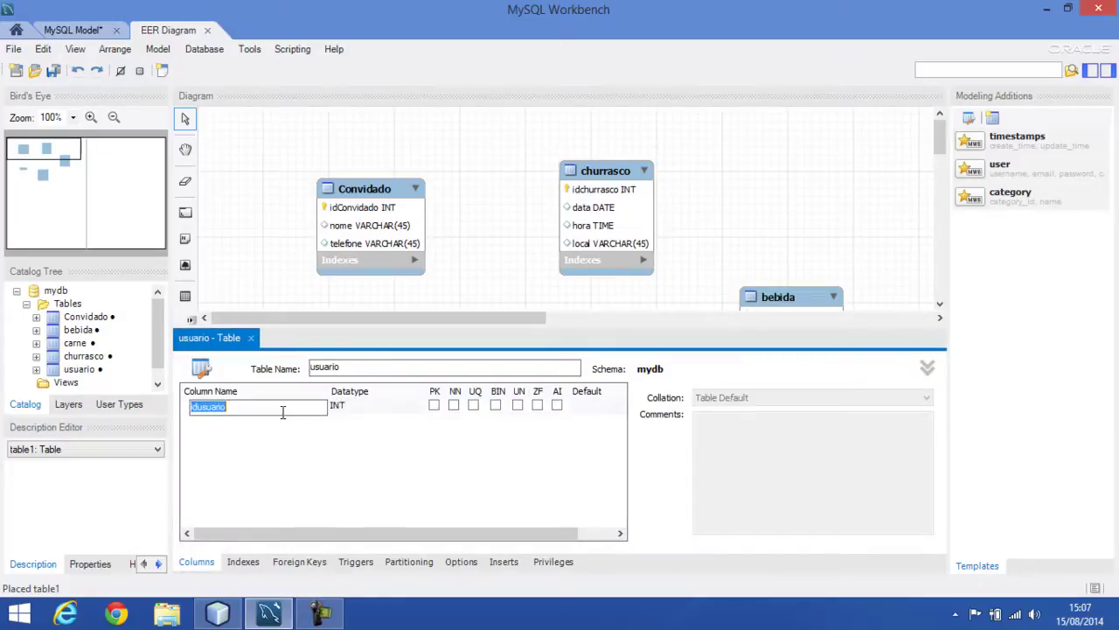
click(557, 405)
Add the columns nome, login and senha to the usuario table as VARCHAR(45) and close its editor
double_click(270, 420)
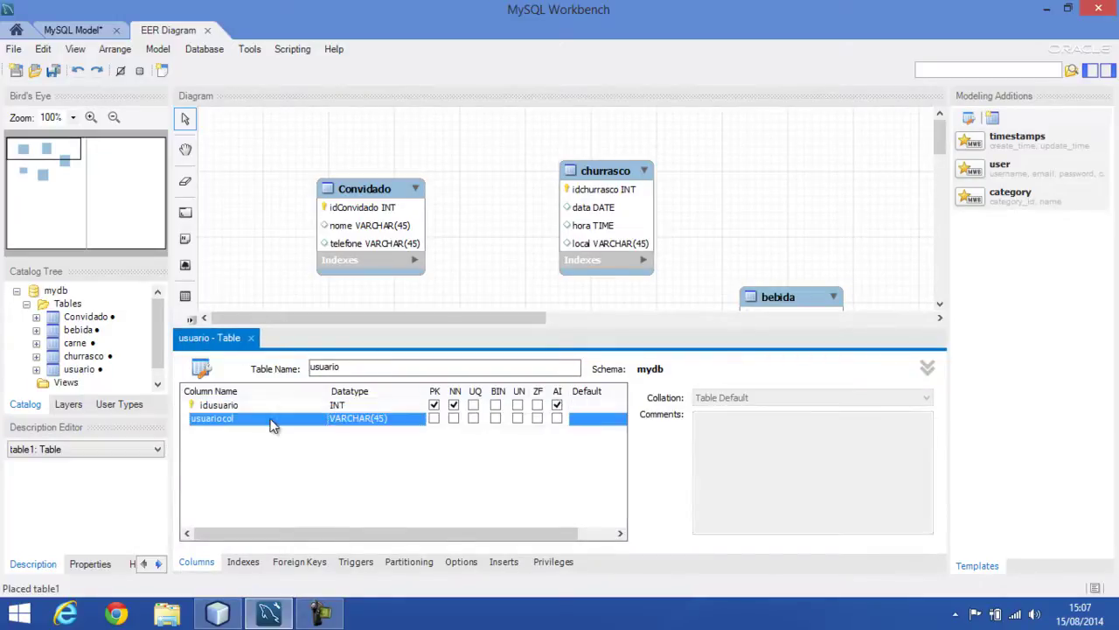
text(nome)
key(Tab)
key(Tab)
text(login)
key(Tab)
key(Tab)
text(sen)
key(Tab)
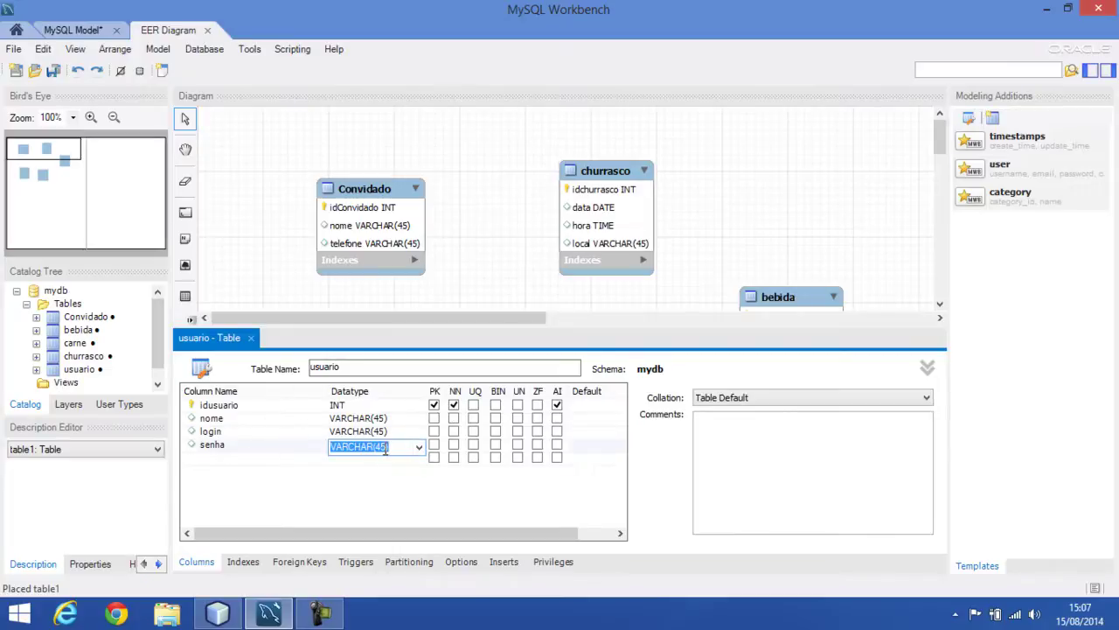
click(251, 337)
click(360, 352)
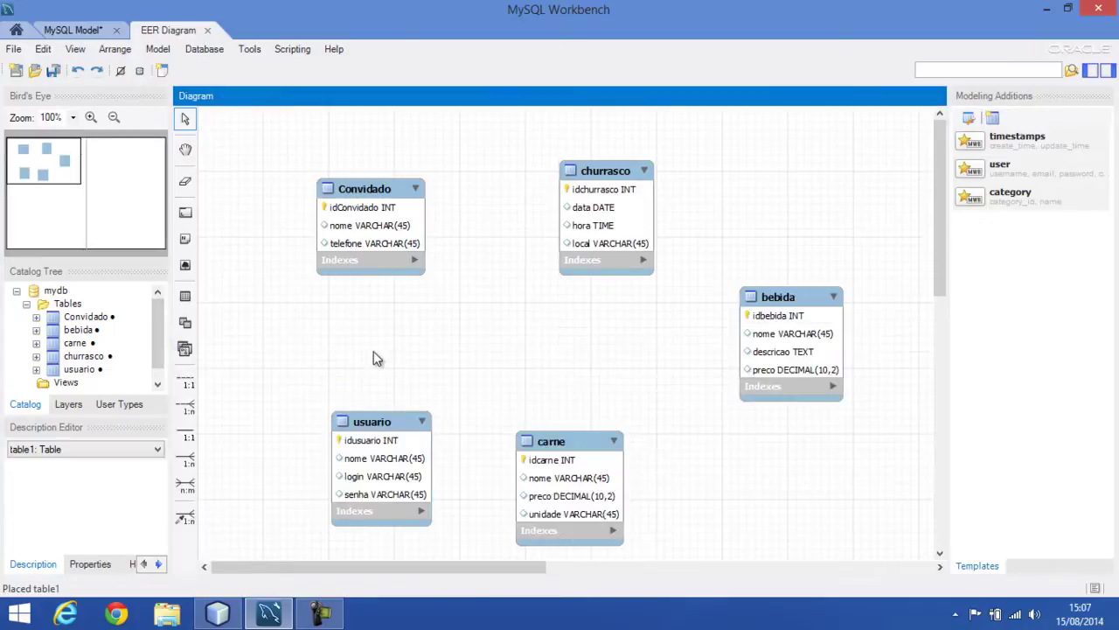
Spread the tables out, with Convidado and churrasco along the top, bebida at the far right, and usuario and carne below
drag(356, 194, 302, 175)
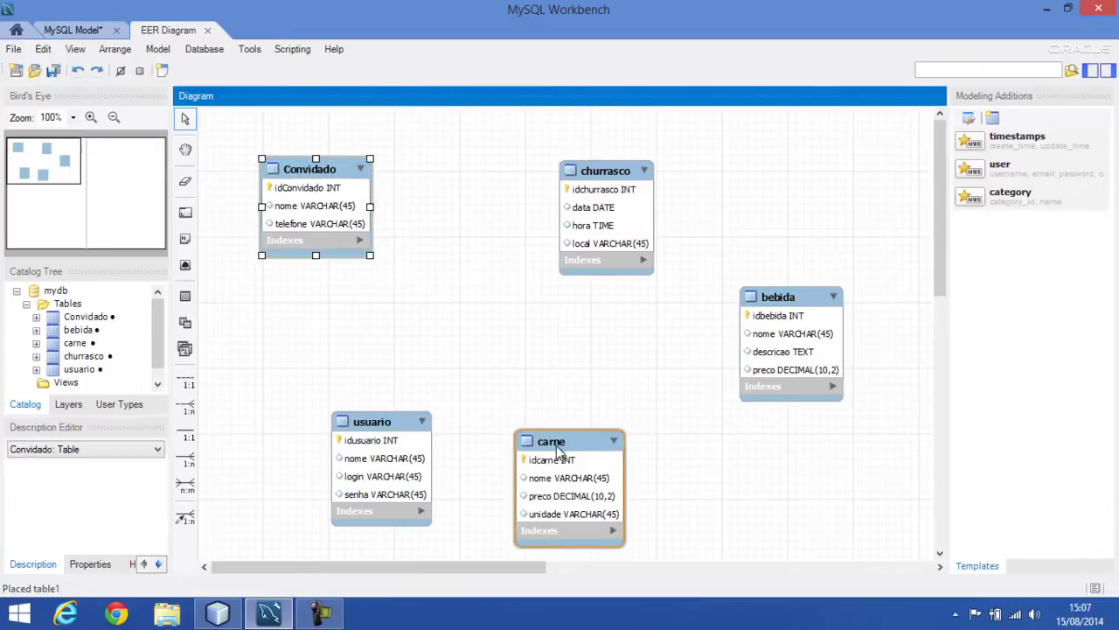
drag(555, 448, 603, 459)
drag(591, 178, 529, 153)
drag(767, 295, 768, 259)
drag(385, 435, 350, 413)
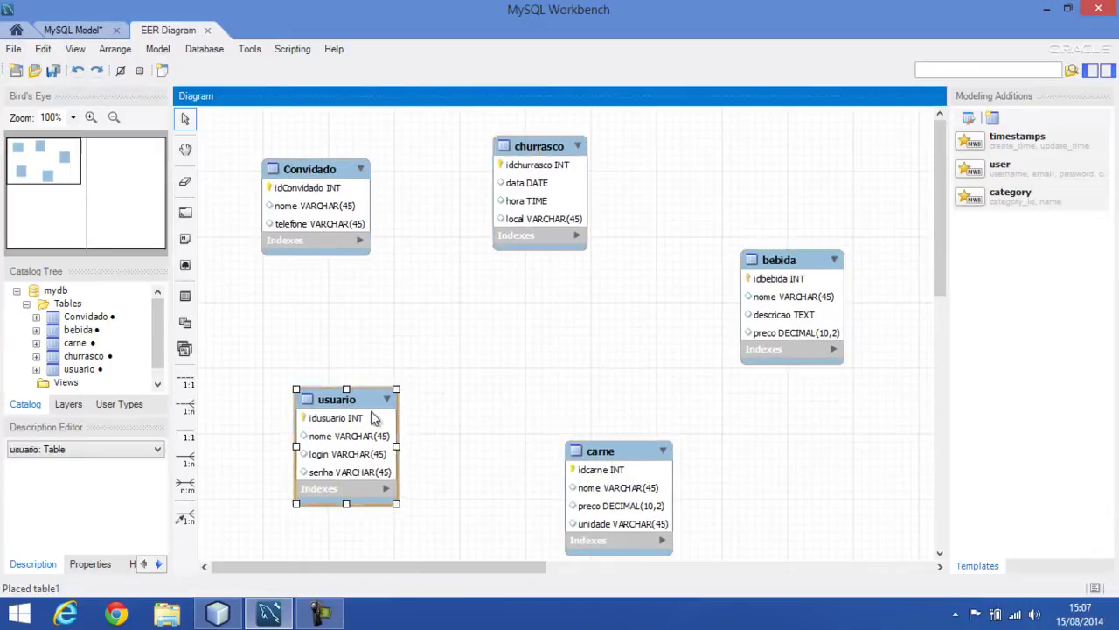
drag(637, 461, 634, 423)
drag(537, 153, 570, 149)
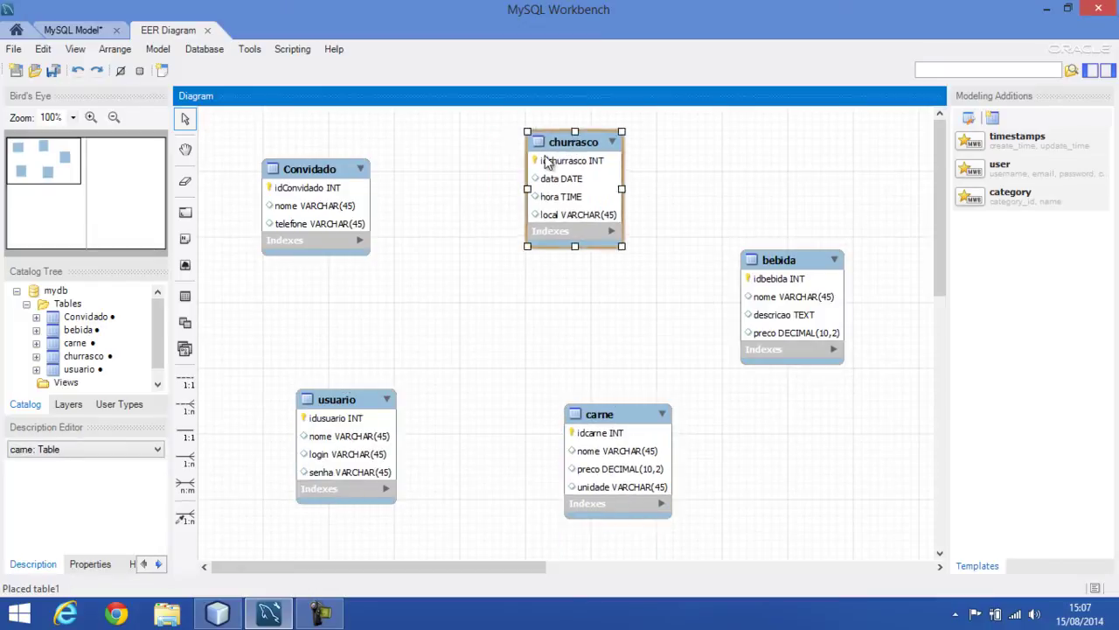
click(491, 210)
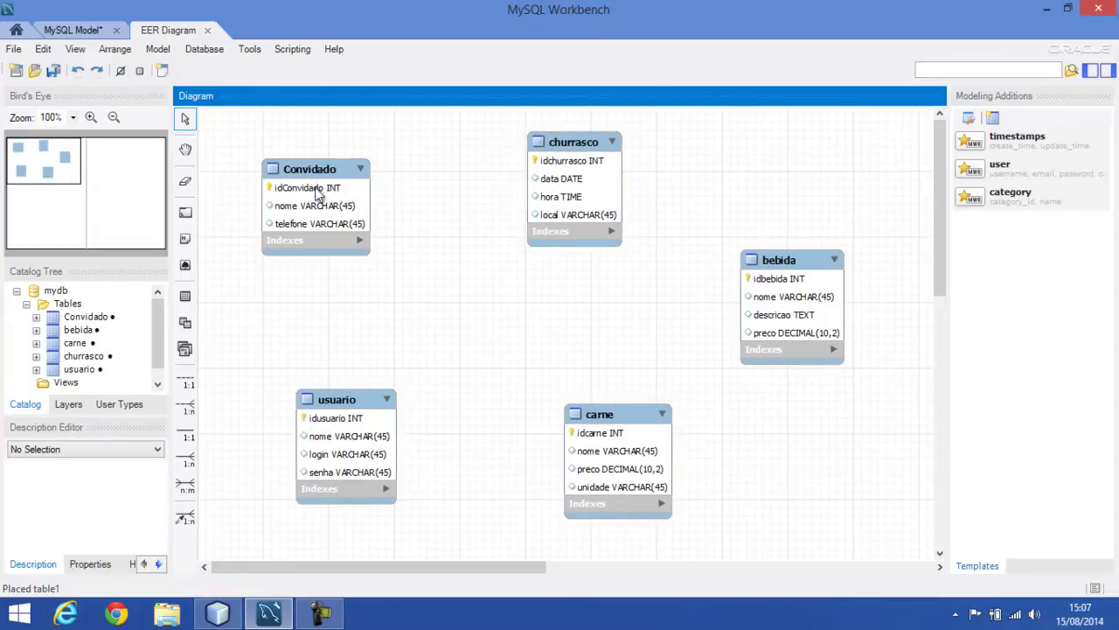
drag(297, 174, 304, 147)
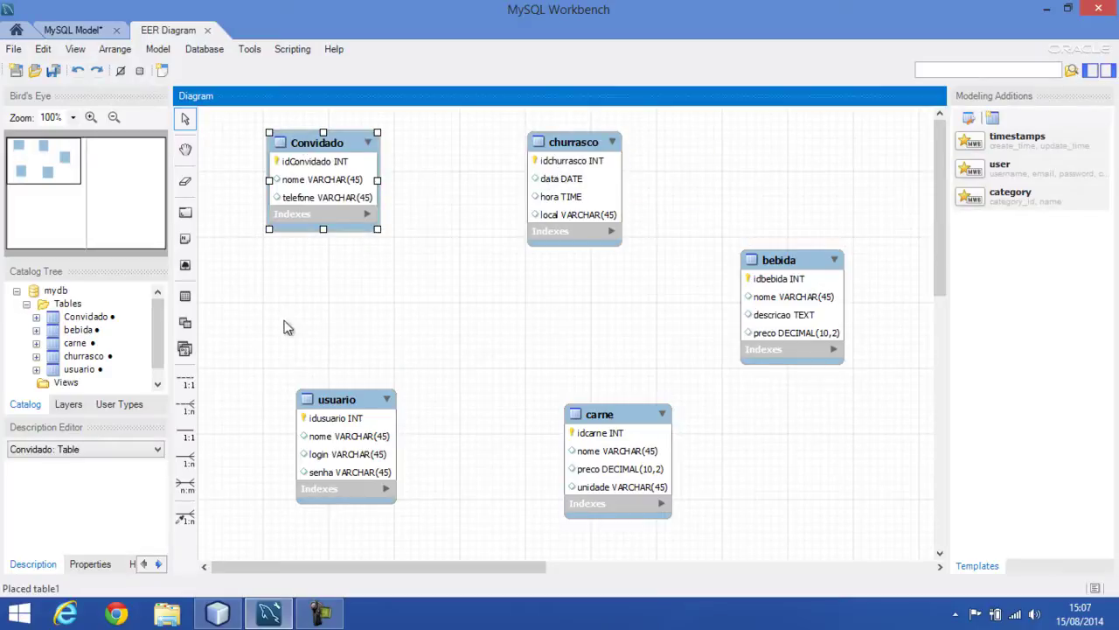
Create an n:m identifying relationship between the Convidado and churrasco tables
click(185, 486)
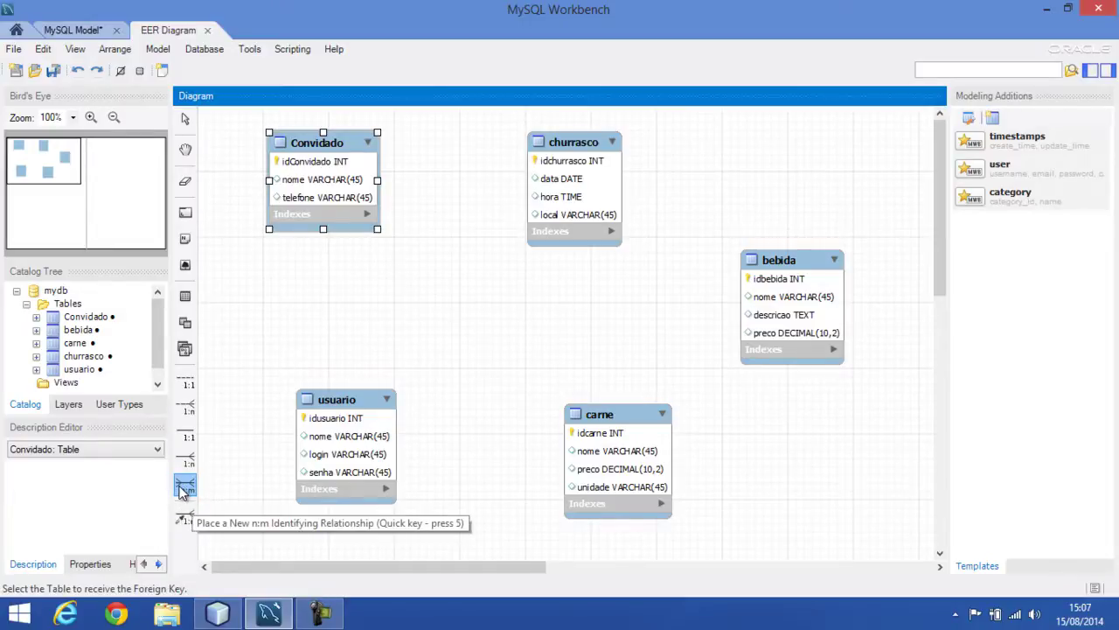
click(328, 151)
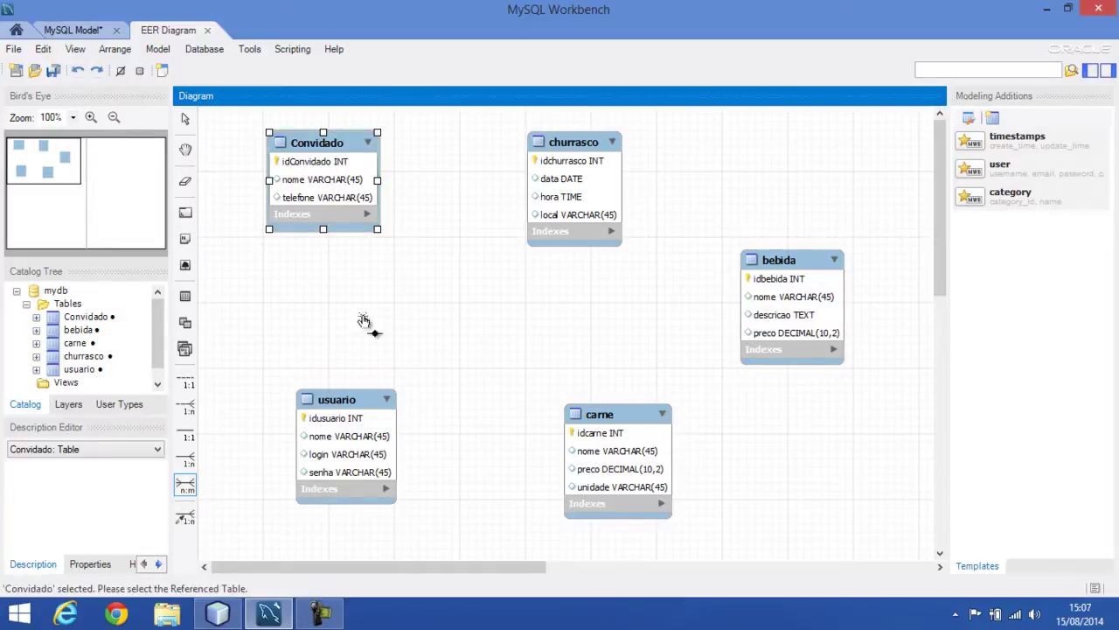
click(584, 169)
Spread Convidado, Convidado_has_churrasco and churrasco apart along the top of the diagram, lower bebida, and shift carne slightly up and left
drag(591, 144, 707, 131)
drag(506, 135, 528, 168)
drag(327, 144, 309, 137)
drag(590, 198, 572, 194)
drag(789, 261, 805, 333)
drag(596, 423, 555, 407)
drag(687, 125, 698, 137)
drag(306, 149, 277, 142)
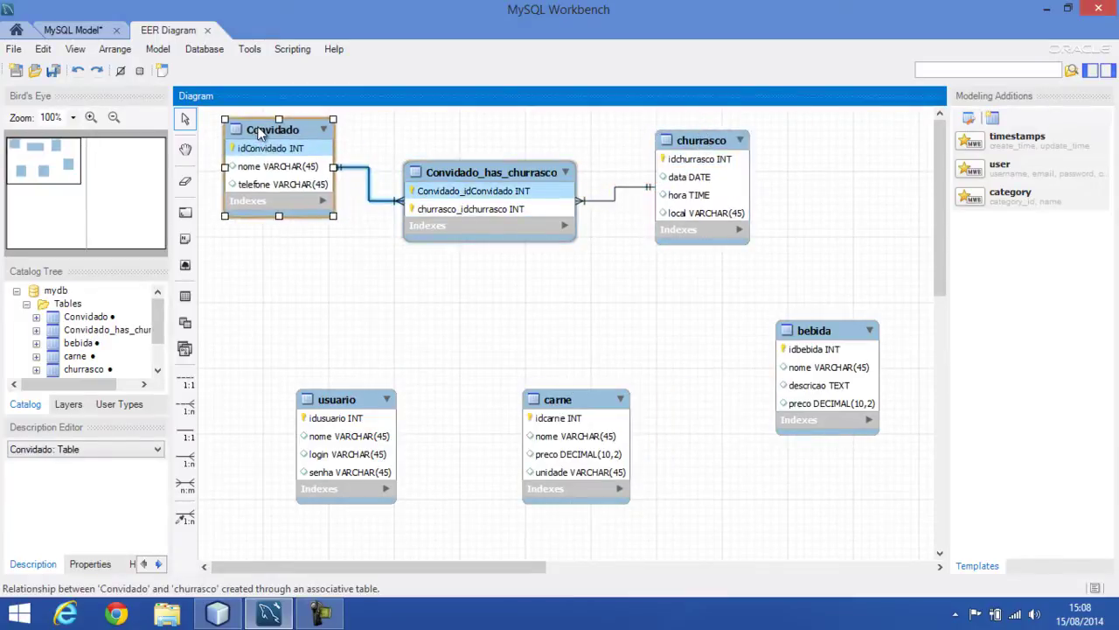
Shift Convidado_has_churrasco slightly left, and move the usuario and carne tables further left in the lower part of the diagram
drag(480, 167, 463, 166)
drag(565, 404, 530, 422)
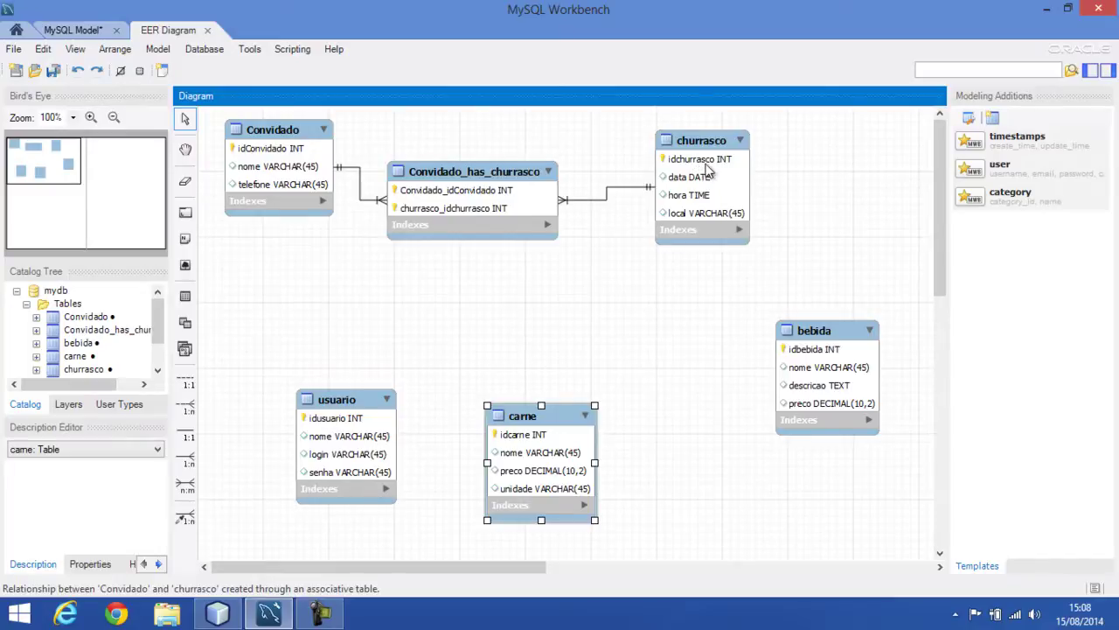
drag(348, 412, 292, 408)
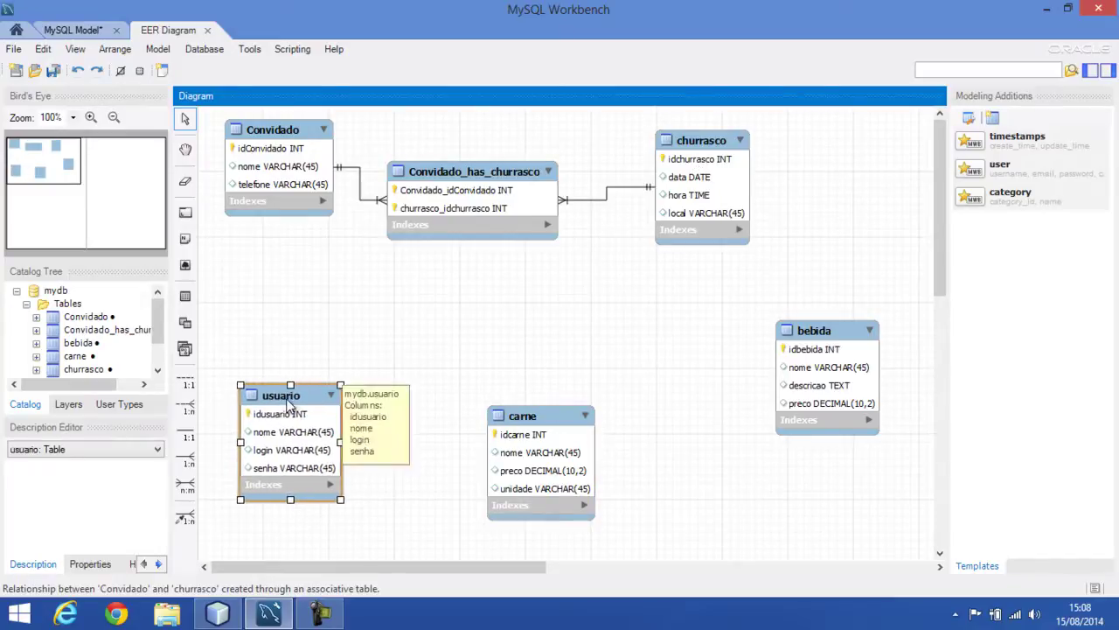
drag(529, 417, 470, 421)
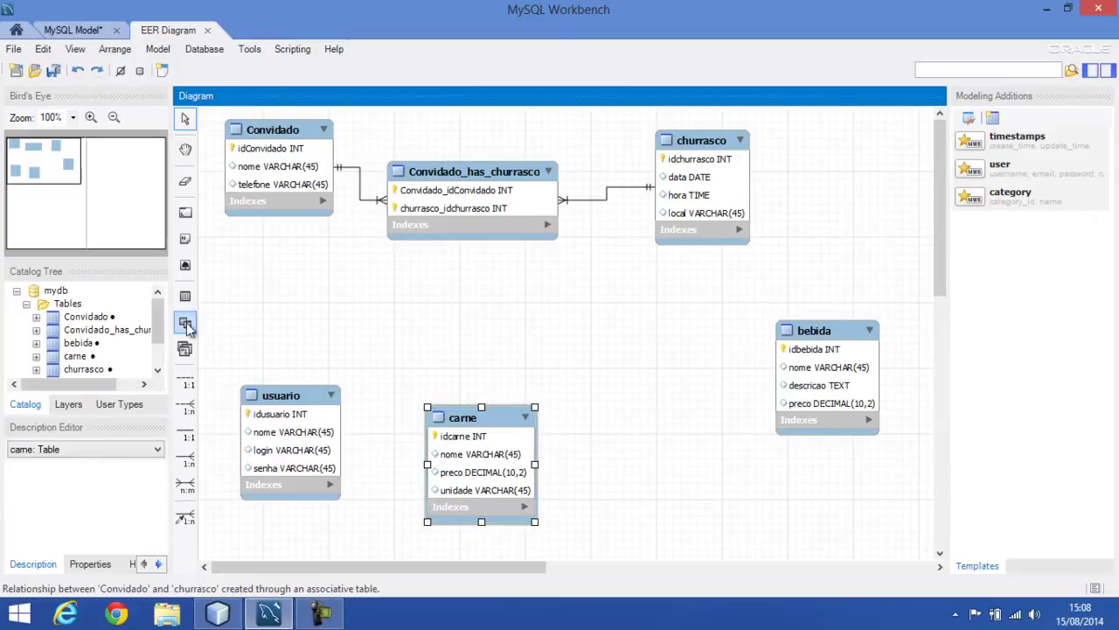
Place a new table named itemCarne between carne and bebida, with an auto-incrementing INT primary key iditemCarne
click(186, 295)
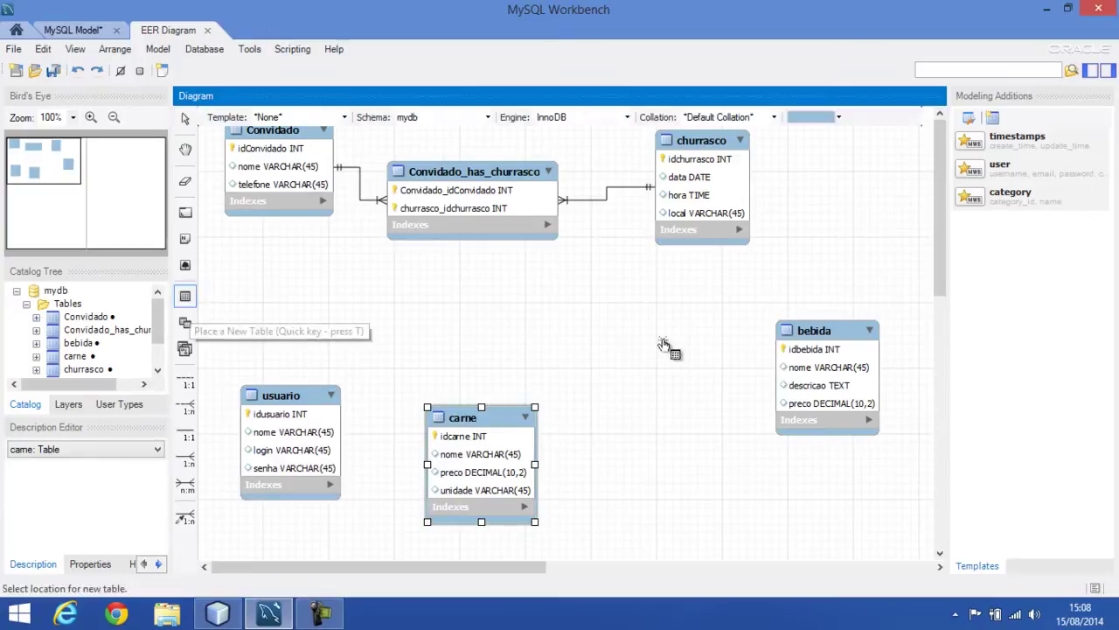
click(612, 322)
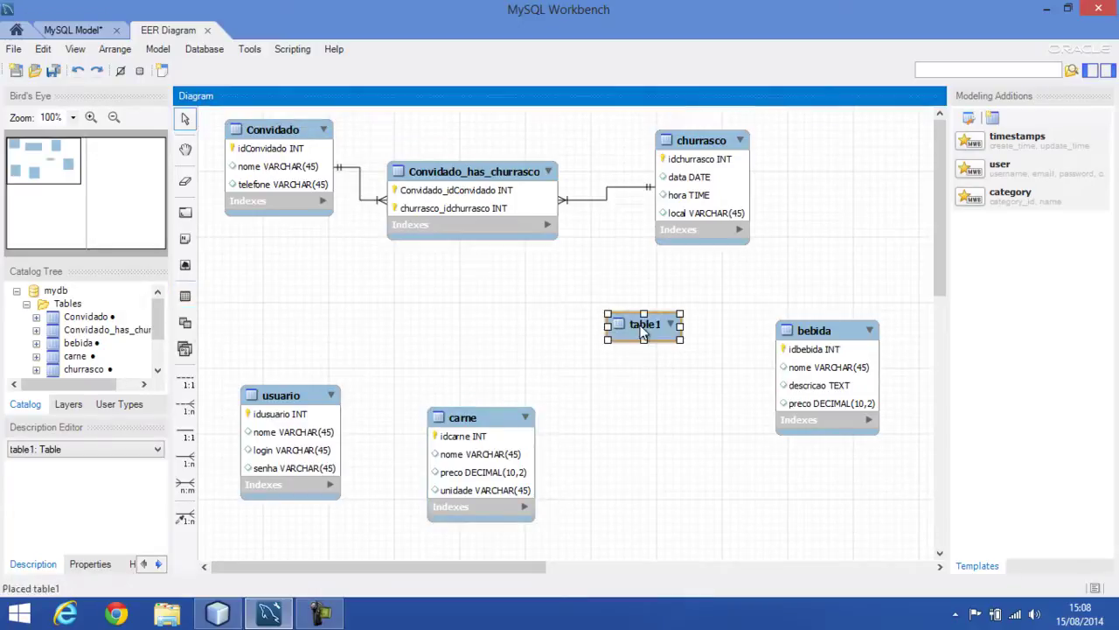
double_click(642, 325)
text(itemCarne)
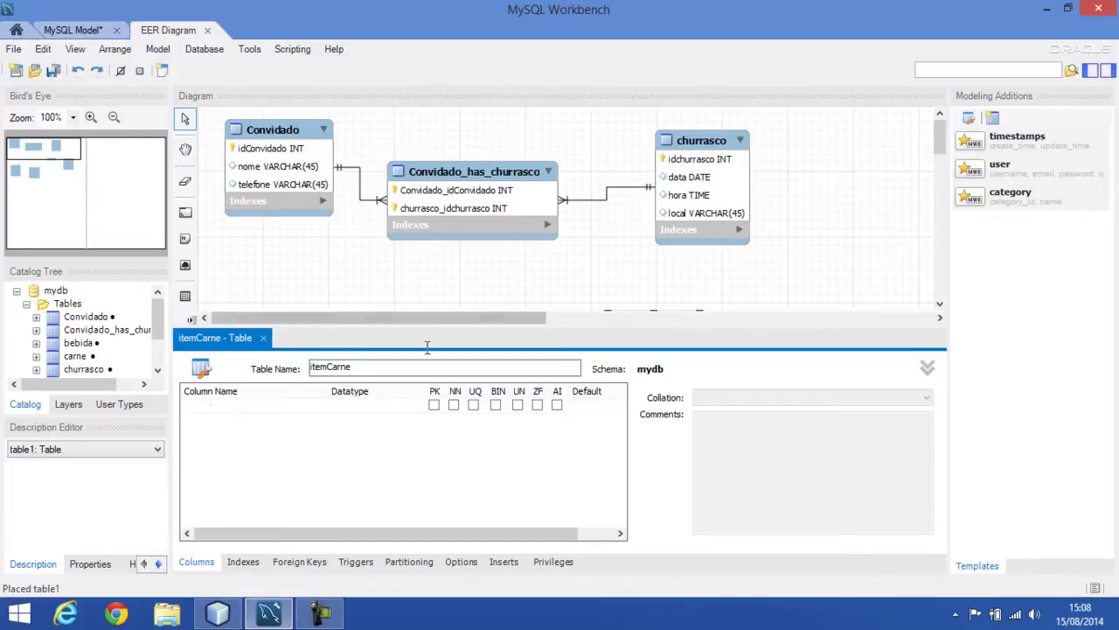
double_click(211, 407)
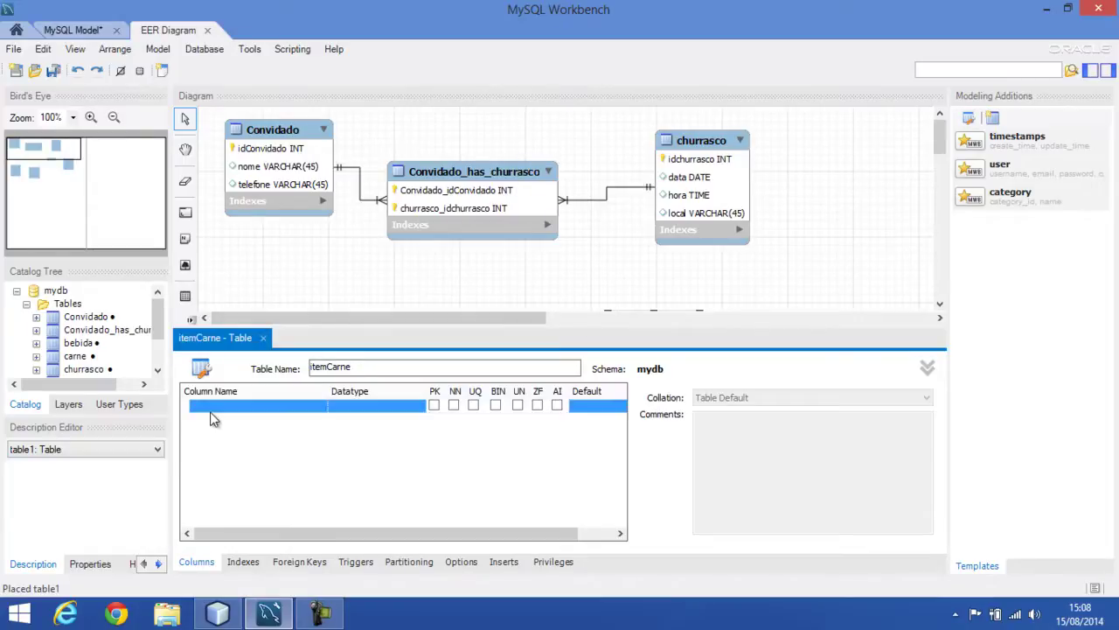
click(556, 405)
Add a column named quantida with datatype FLOAT to the itemCarne table
double_click(262, 422)
text(quant)
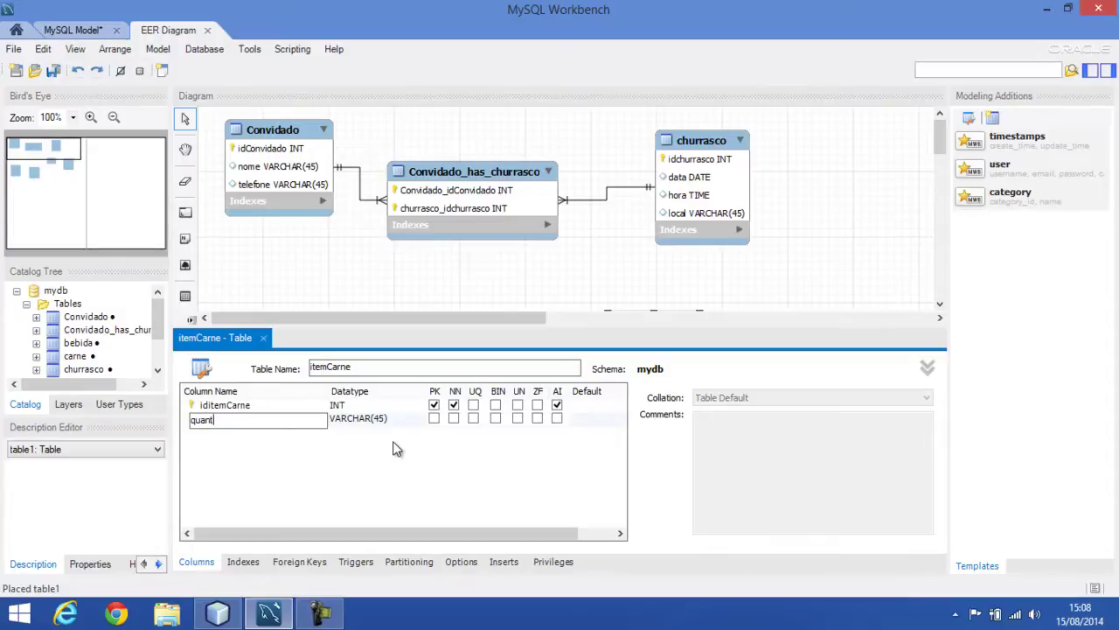
text(ida)
key(Tab)
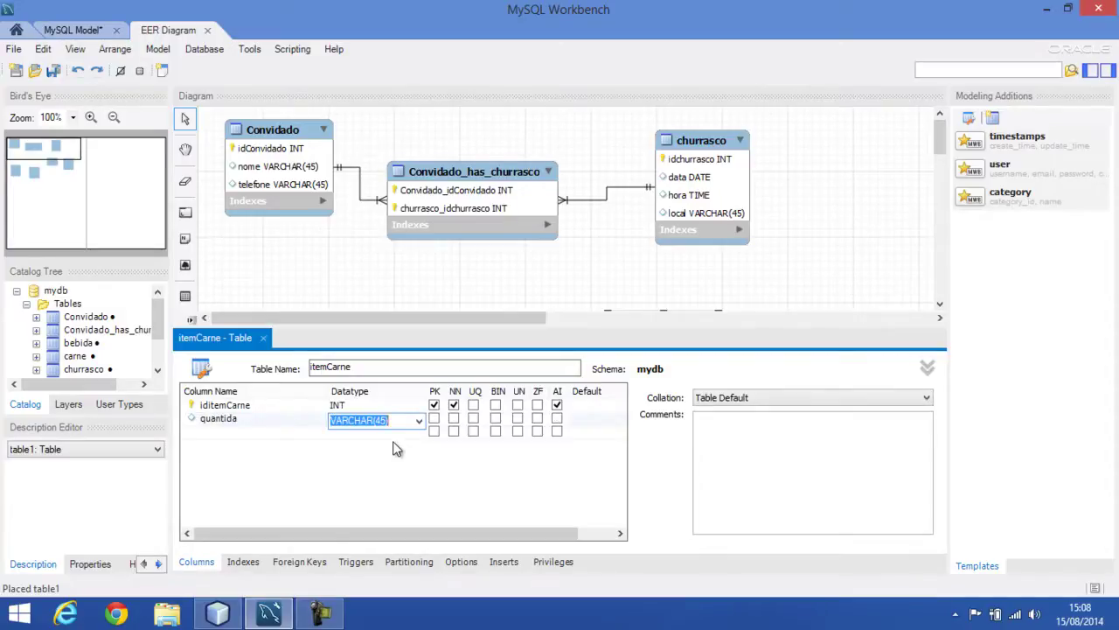
text(float)
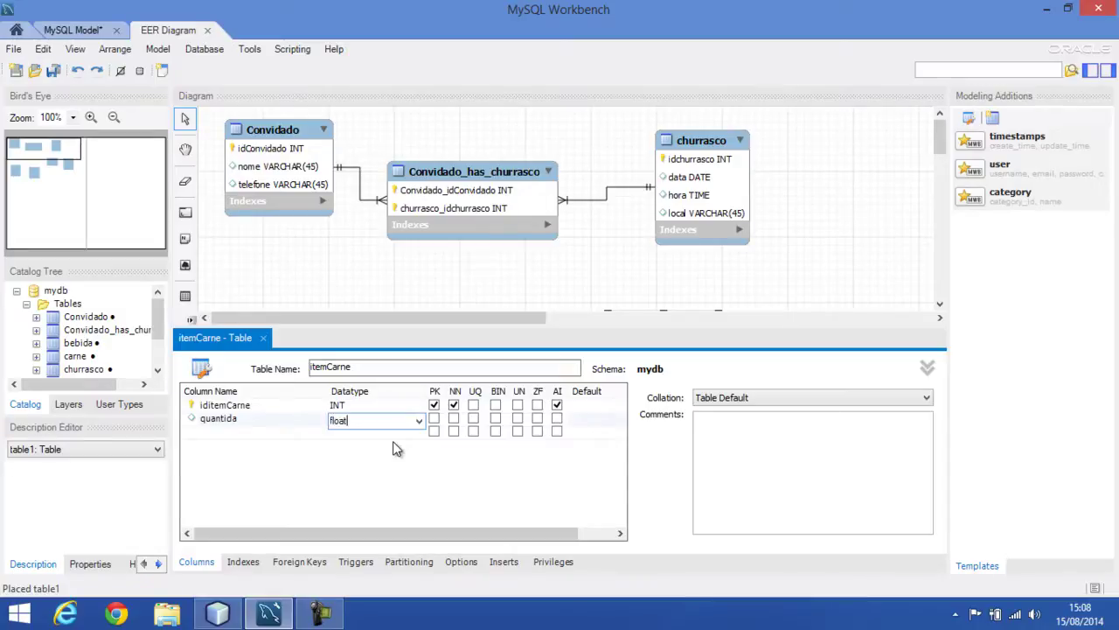
key(Return)
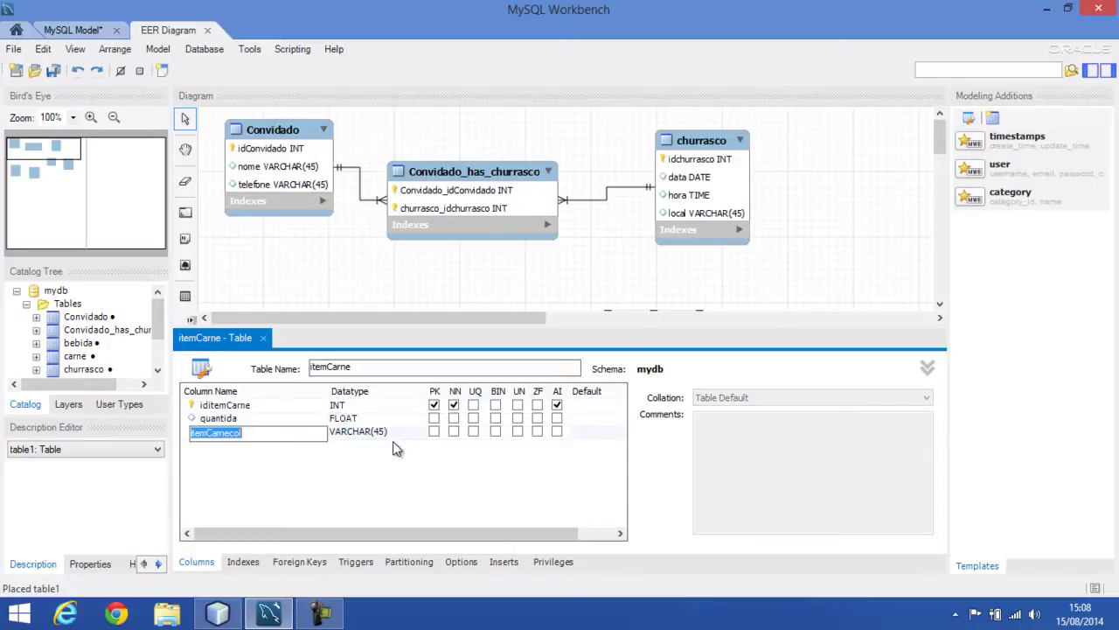
Correct the FLOAT column's name to quantidade and close the itemCarne table editor
click(262, 421)
click(259, 420)
click(255, 420)
key(Tab)
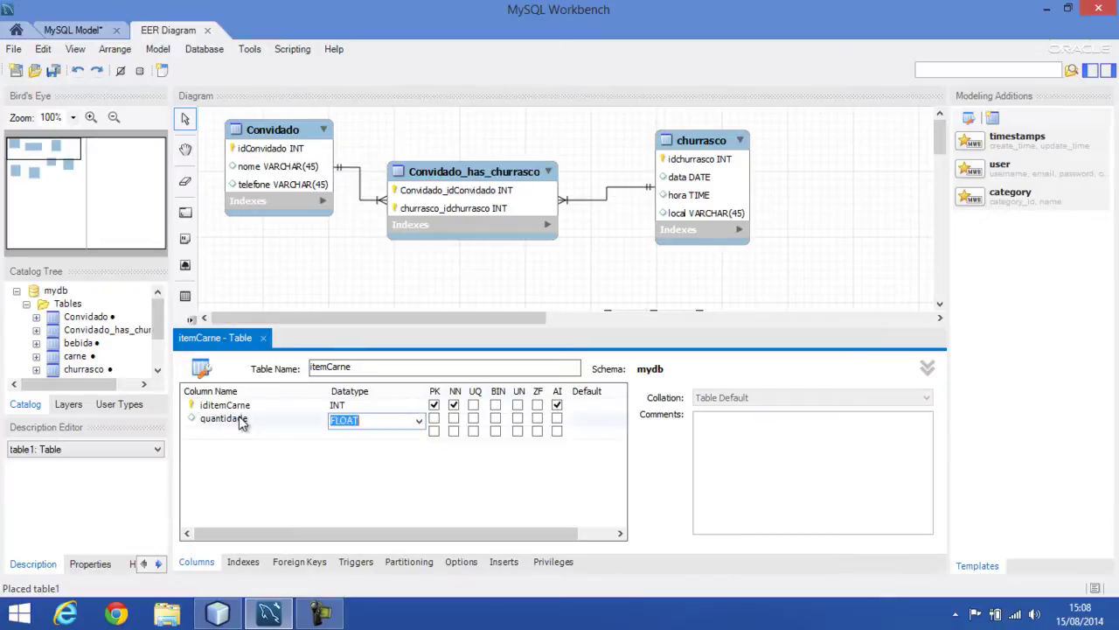
key(Tab)
key(Escape)
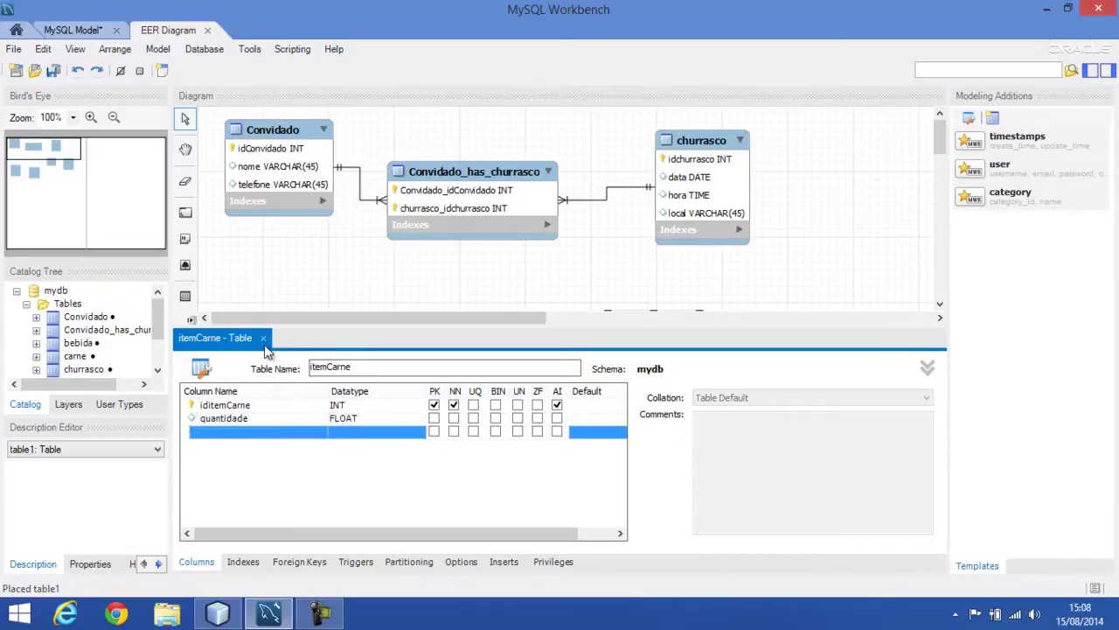
click(264, 339)
click(472, 365)
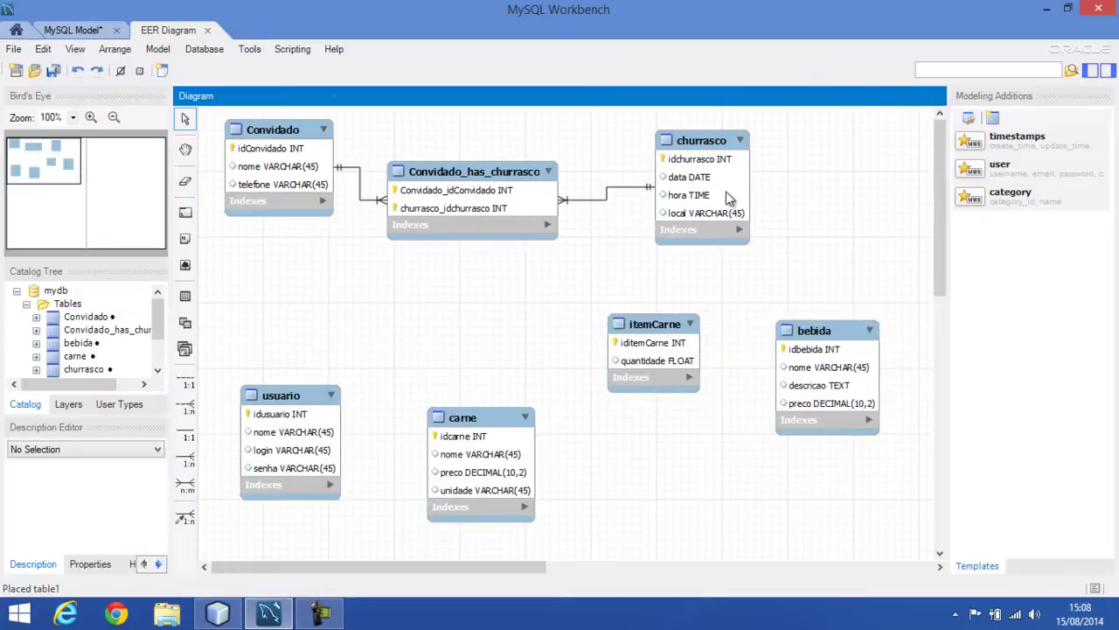
Move bebida slightly down and right, carne slightly up and left, and itemCarne to the left
drag(820, 336, 842, 351)
drag(464, 420, 450, 408)
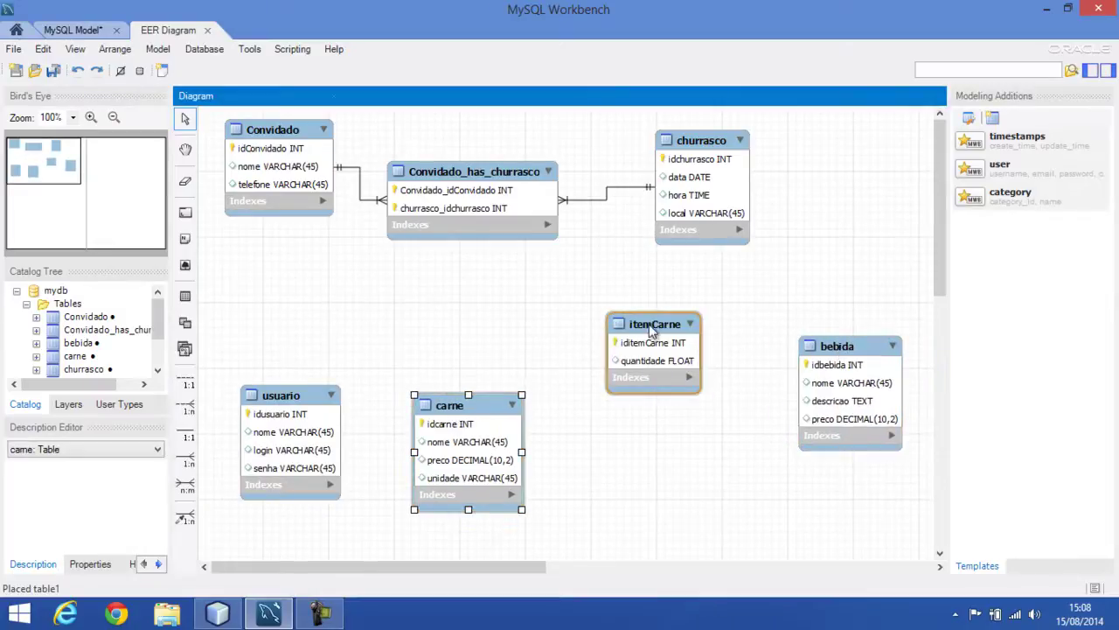
drag(647, 324, 600, 319)
click(746, 305)
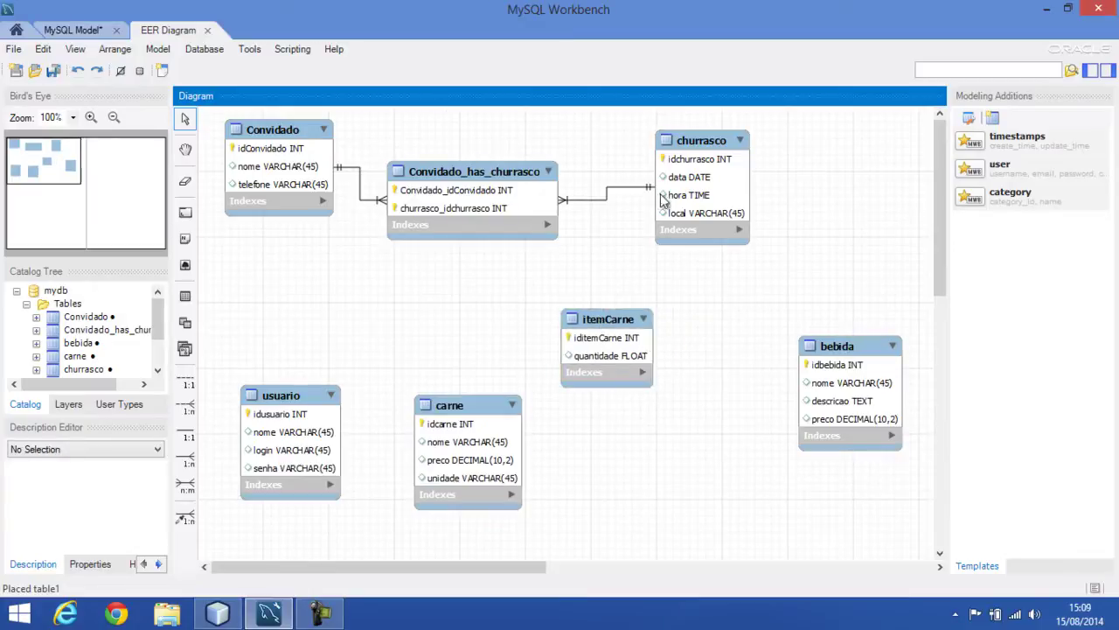
Link itemCarne to churrasco with a 1:n non-identifying relationship, and shift itemCarne left and carne down and left
click(186, 408)
click(612, 328)
click(695, 229)
drag(626, 339, 609, 339)
drag(490, 411, 471, 428)
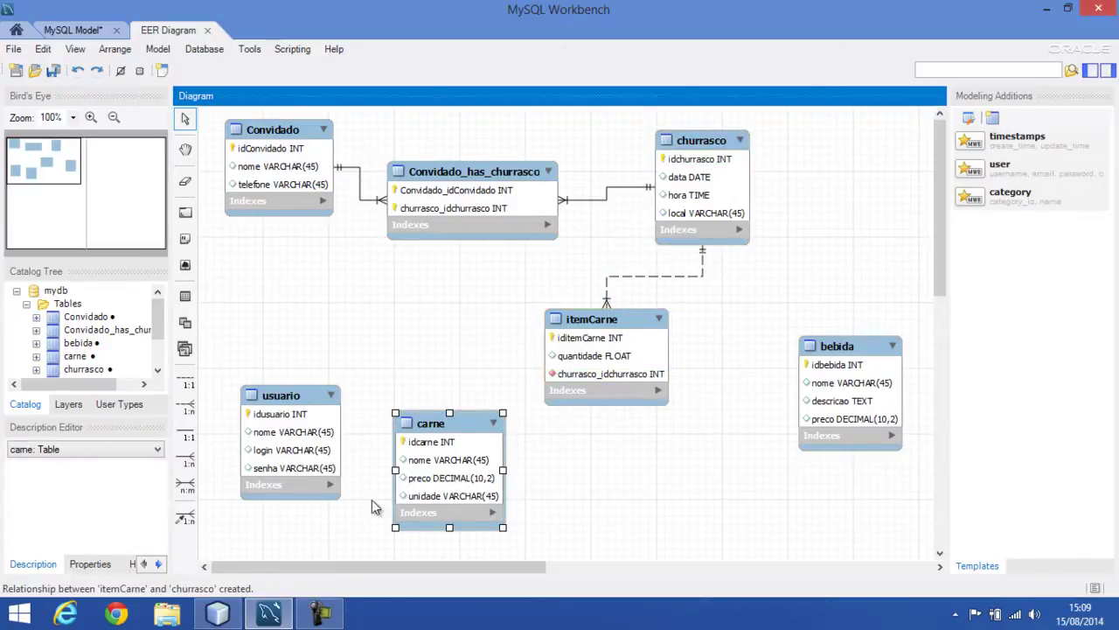
Link itemCarne to carne with a 1:n non-identifying relationship
click(192, 411)
click(583, 357)
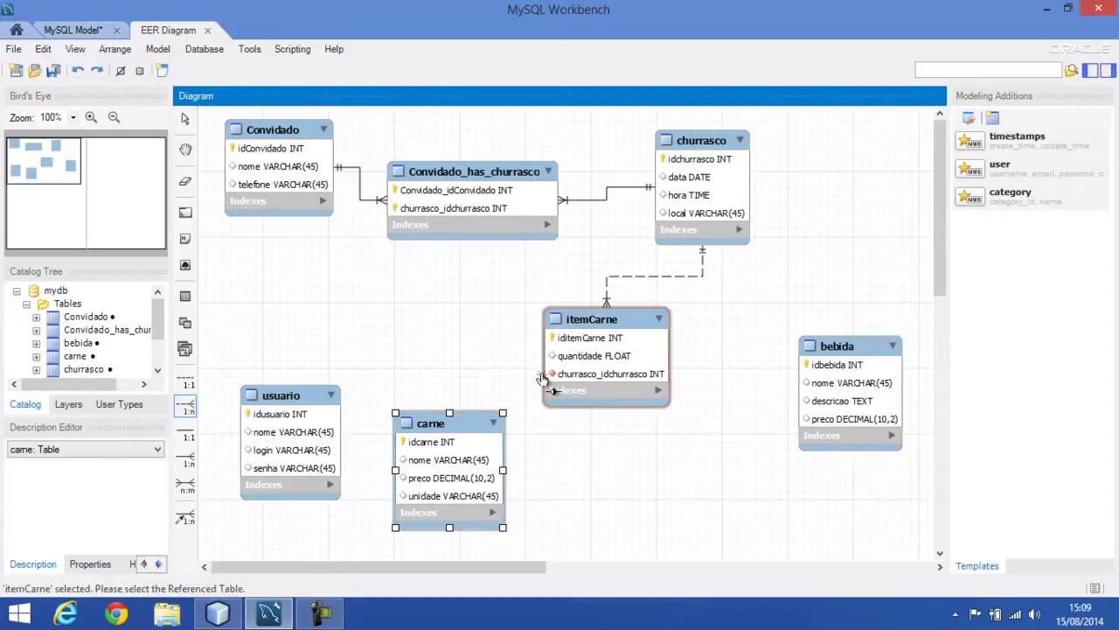
click(442, 456)
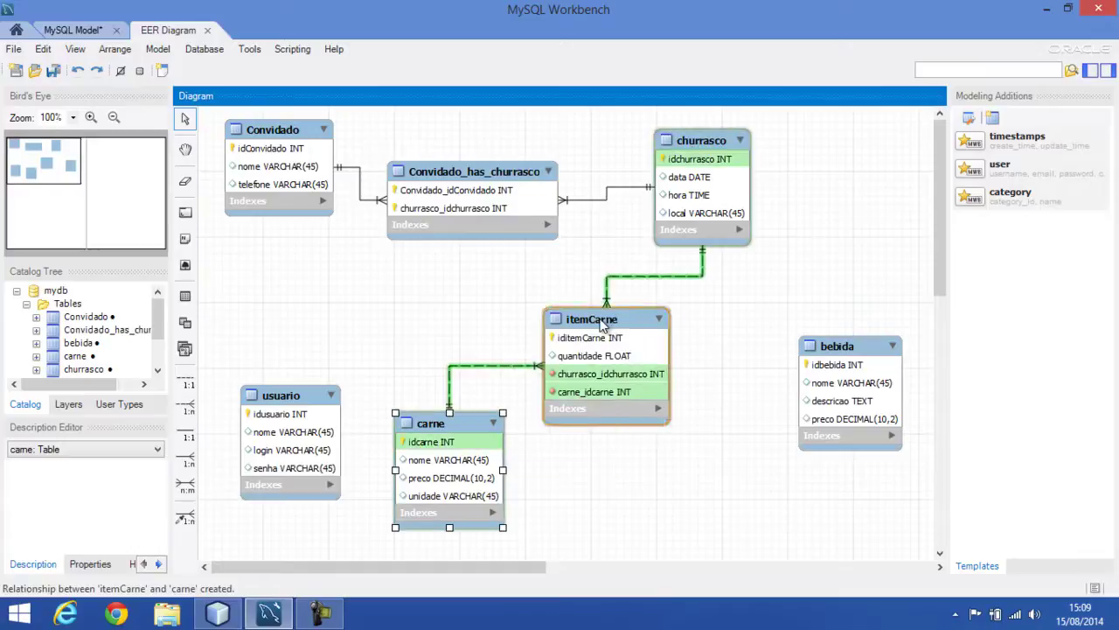
Move Convidado_has_churrasco up, place itemCarne directly beneath it, and move bebida down and left in the lower right area
drag(602, 325, 627, 319)
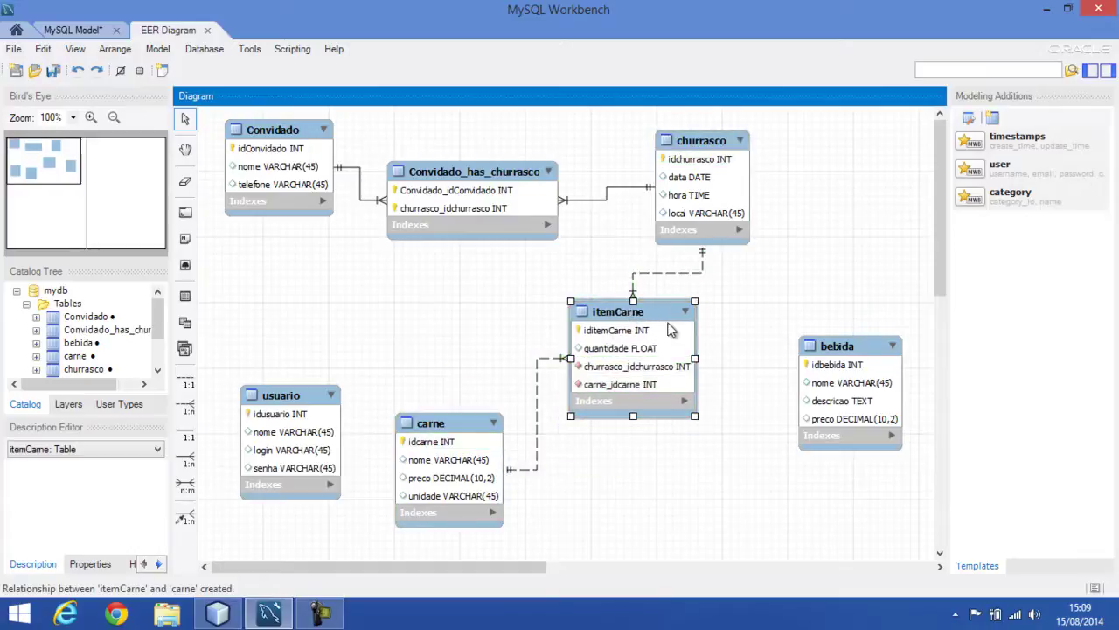
click(779, 342)
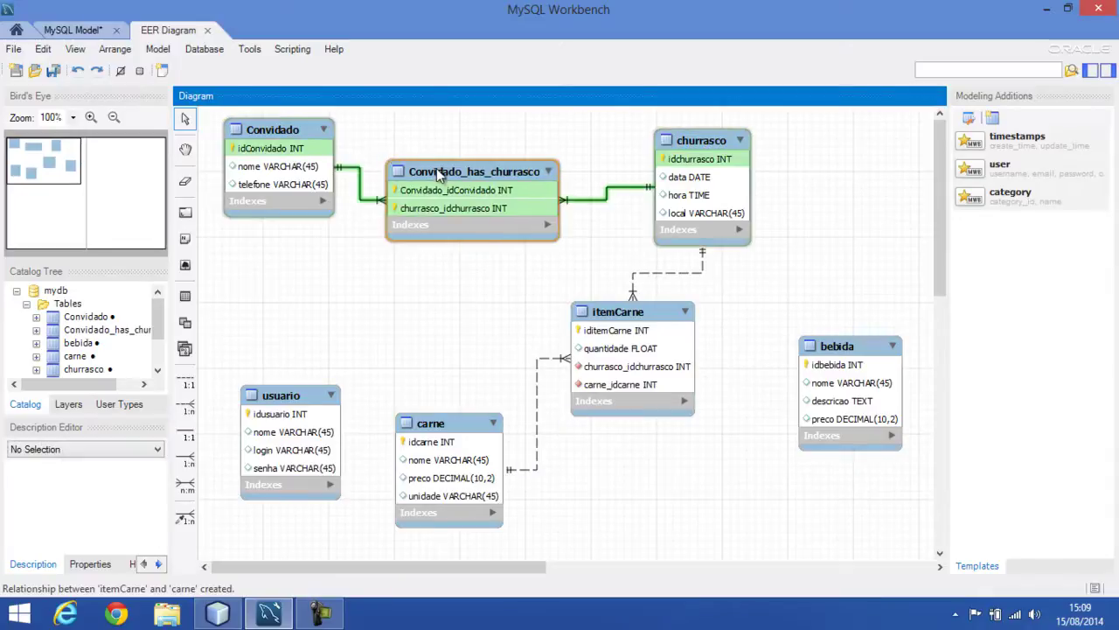
drag(440, 175, 462, 138)
drag(615, 316, 473, 249)
click(633, 387)
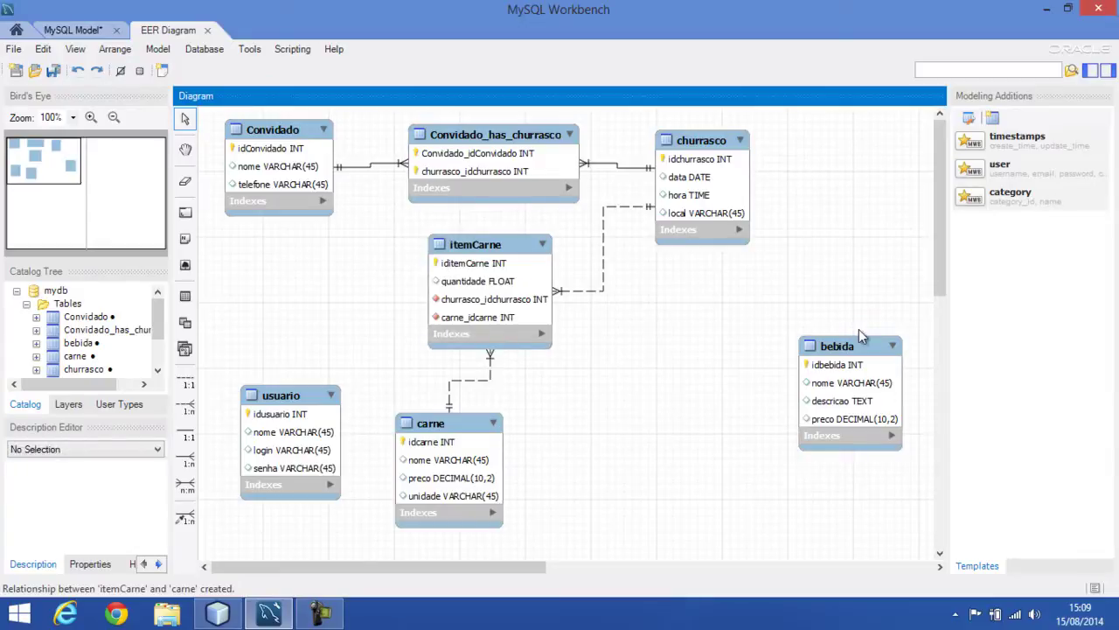
drag(841, 359, 797, 417)
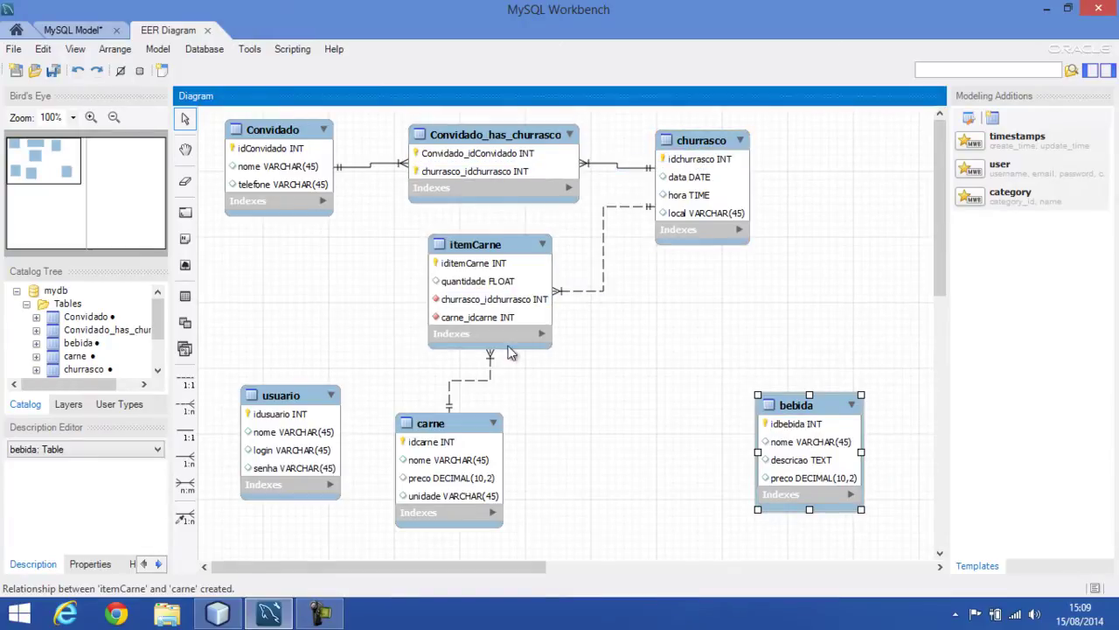
Create an n:m identifying relationship between churrasco and bebida, and shift the resulting associative table to the right
click(185, 486)
click(673, 234)
click(774, 428)
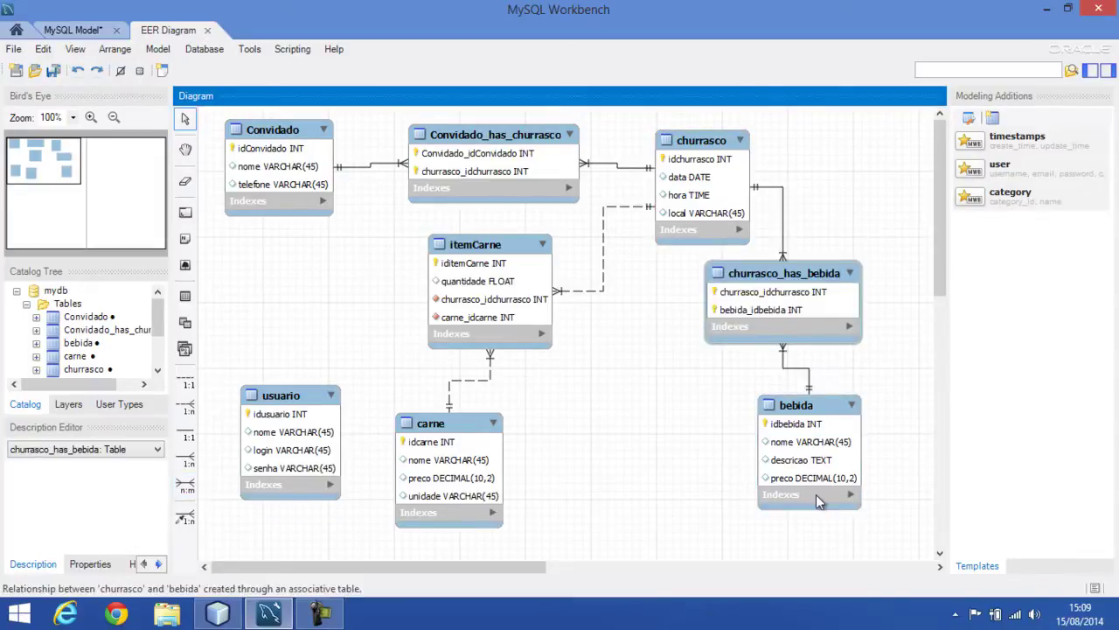
drag(782, 274, 820, 275)
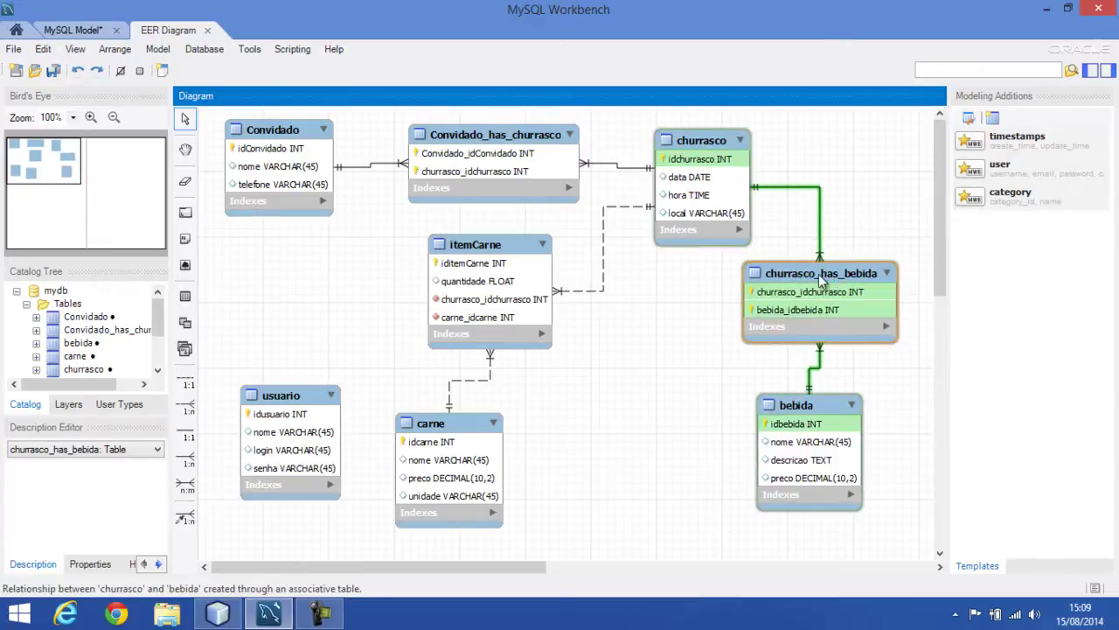
Add a column named quantidade with datatype FLOAT to the churrasco_has_bebida table
double_click(819, 275)
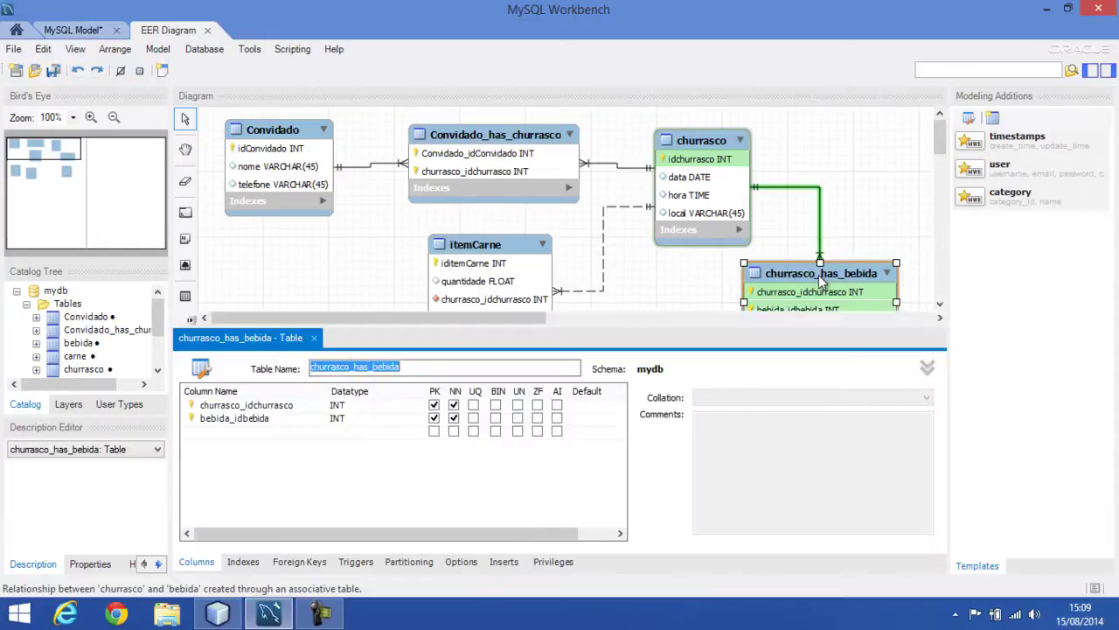
double_click(235, 431)
text(quantidade)
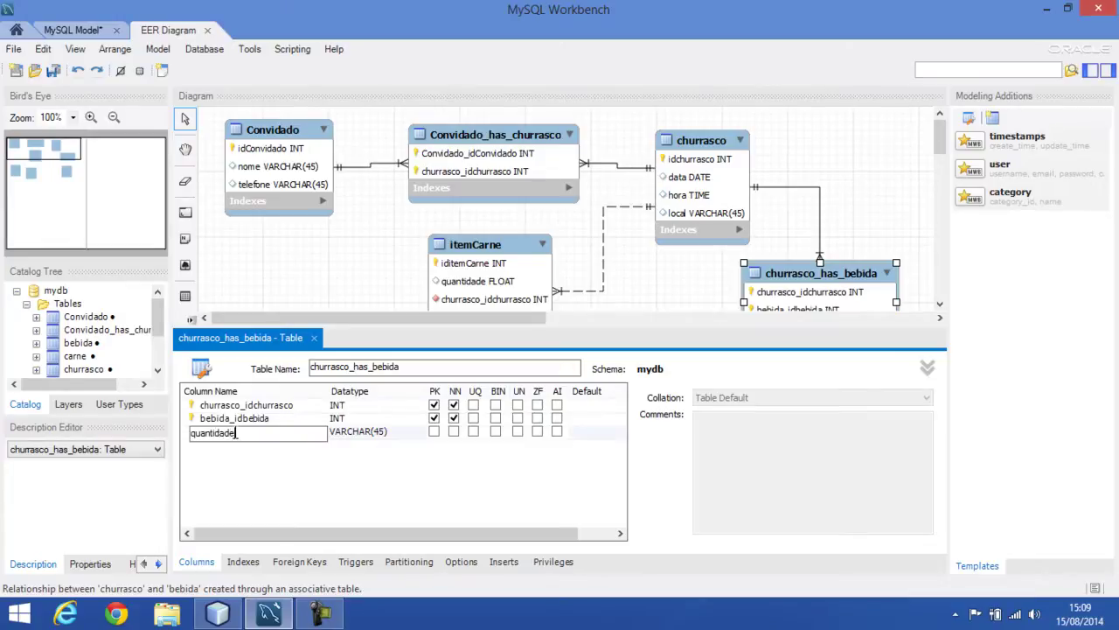
key(Tab)
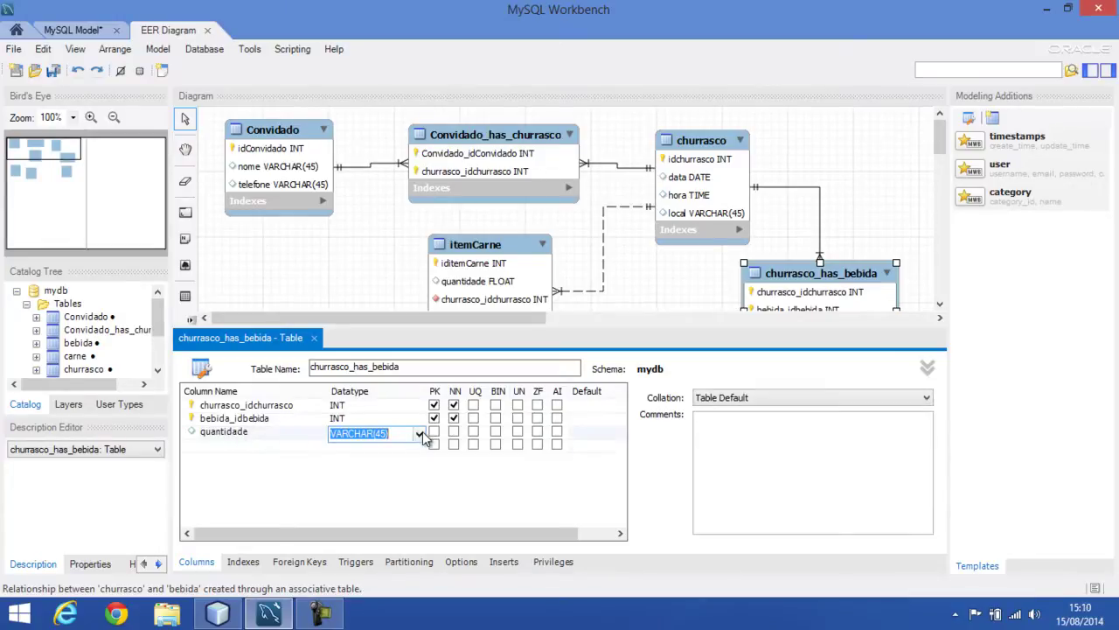
text(float)
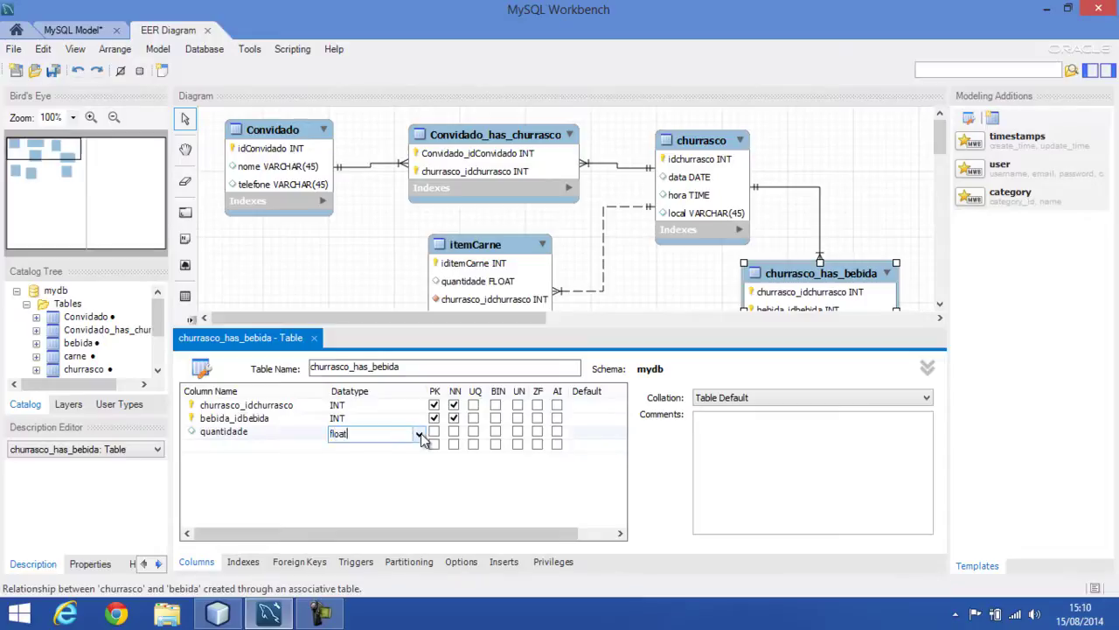
key(Tab)
Add a column named idItemBebida to the churrasco_has_bebida table and rename the table ItemBebida
key(BackSpace)
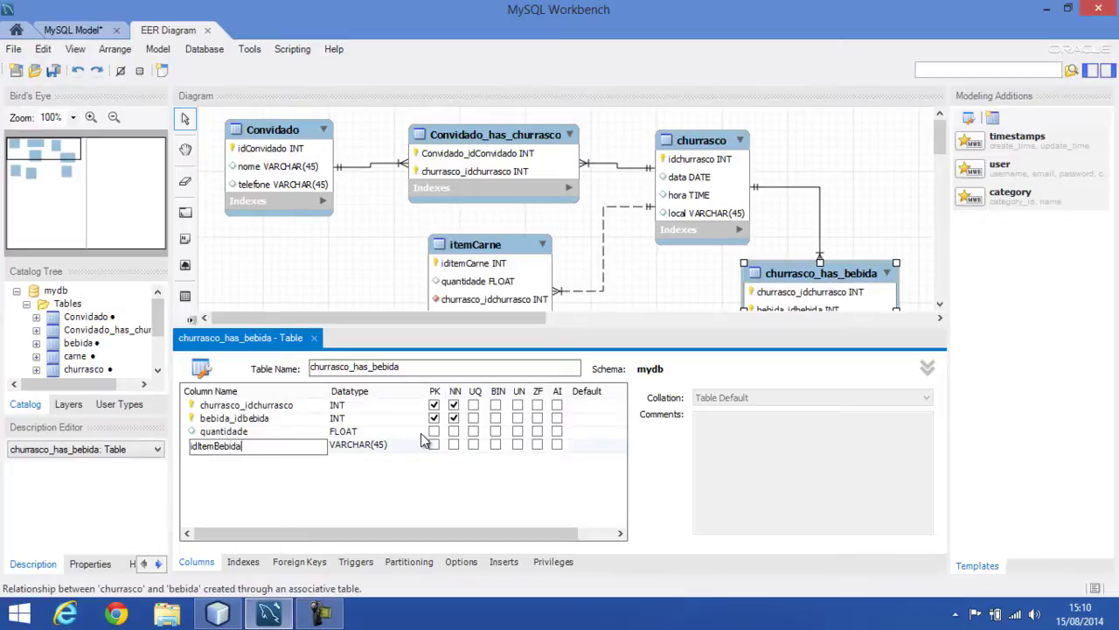
click(401, 444)
click(398, 365)
drag(432, 366, 257, 359)
text(Item)
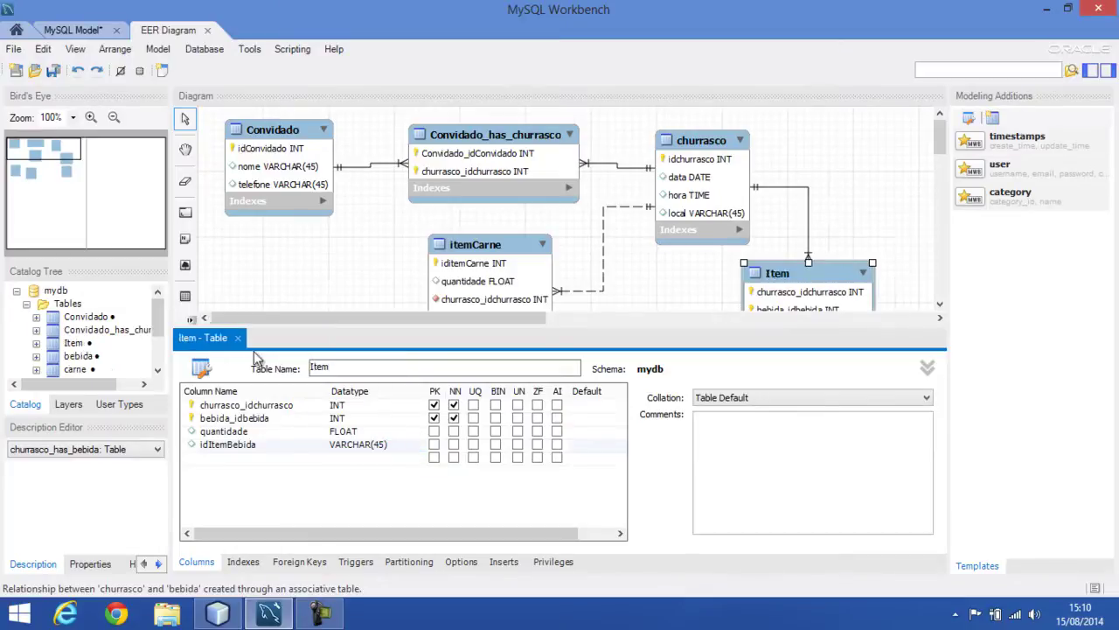
text(Bebida)
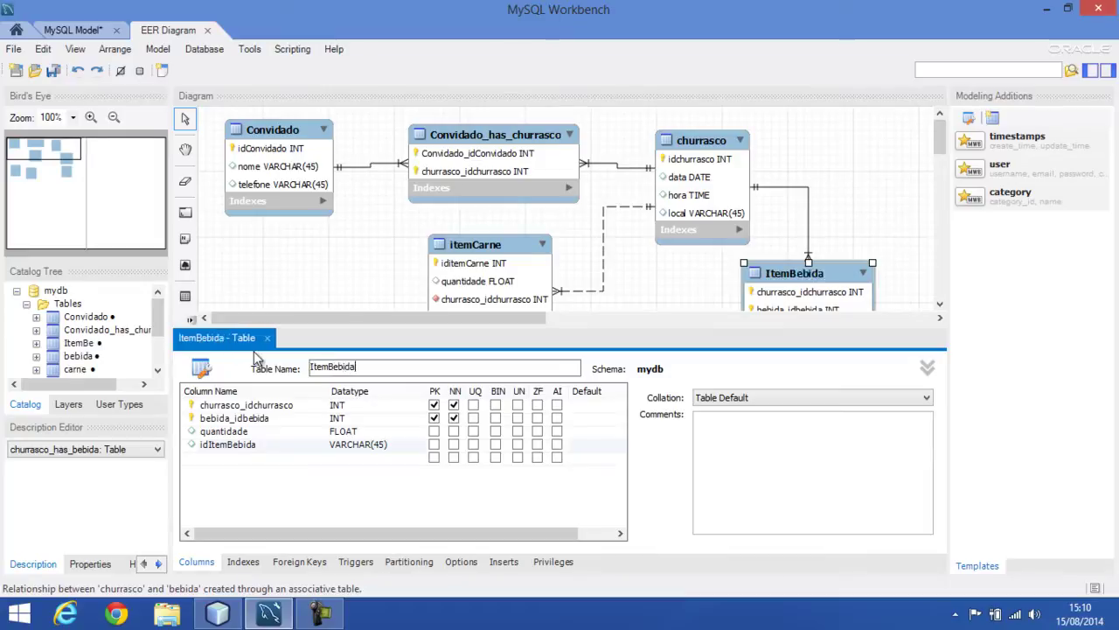
Remove the primary key flag from churrasco_idchurrasco and bebida_idbebida in the ItemBebida table
click(434, 405)
click(435, 418)
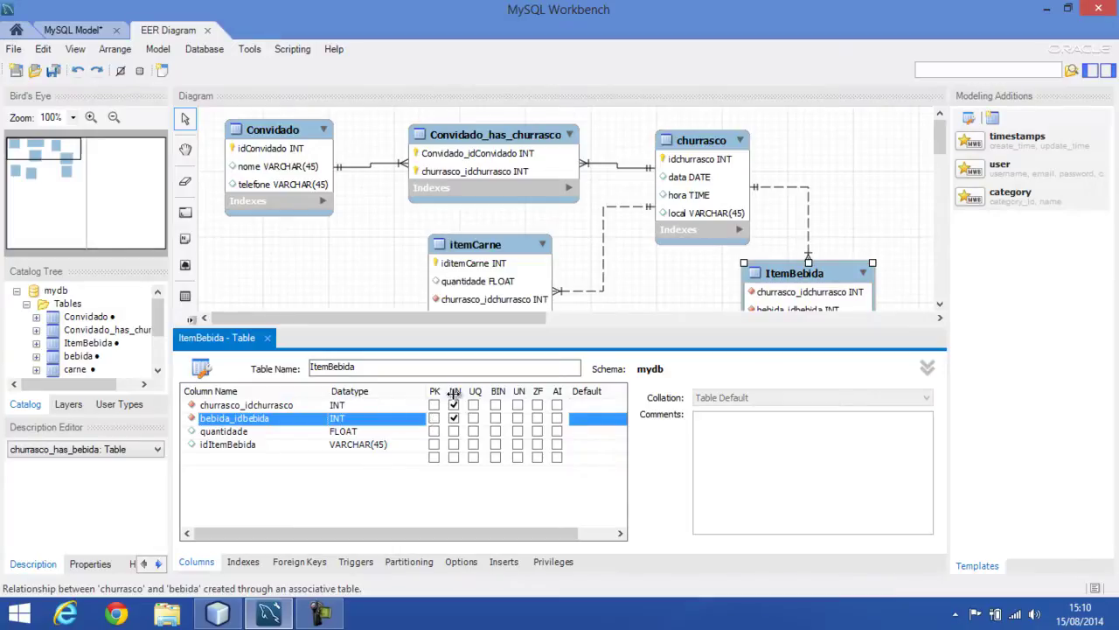
click(434, 457)
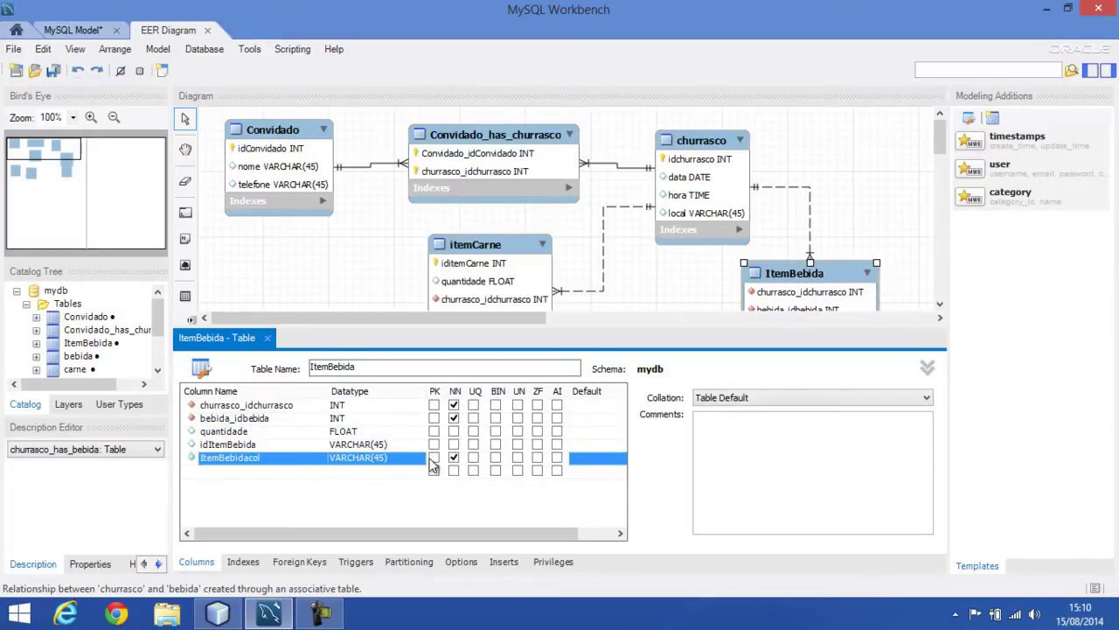
right_click(254, 459)
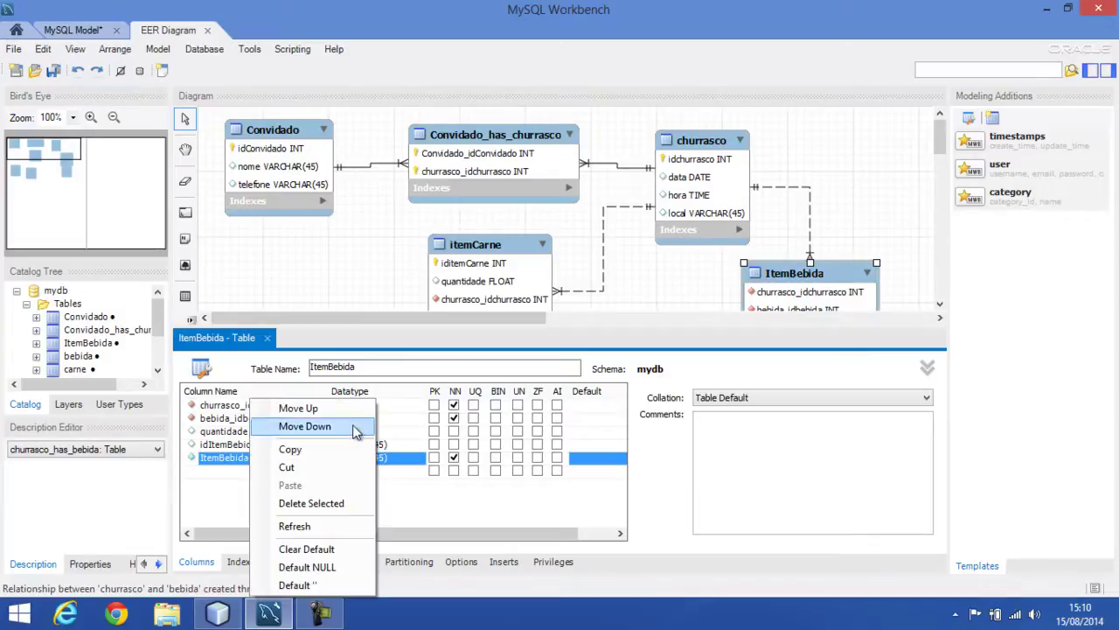
click(326, 502)
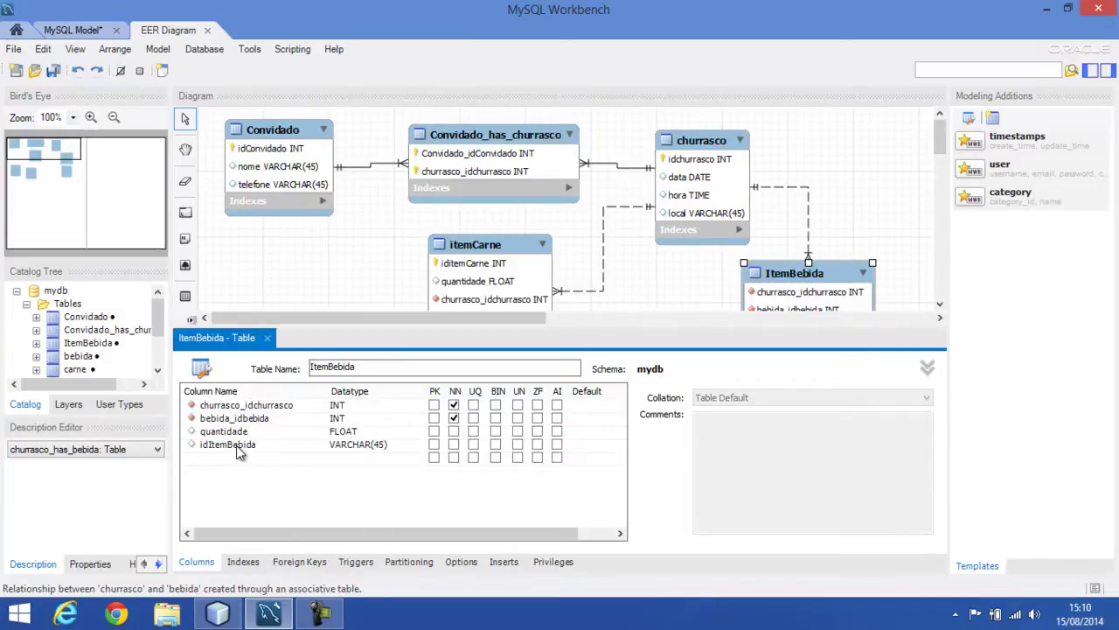
Make idItemBebida the primary key of ItemBebida with datatype INT and auto increment
click(237, 446)
click(434, 444)
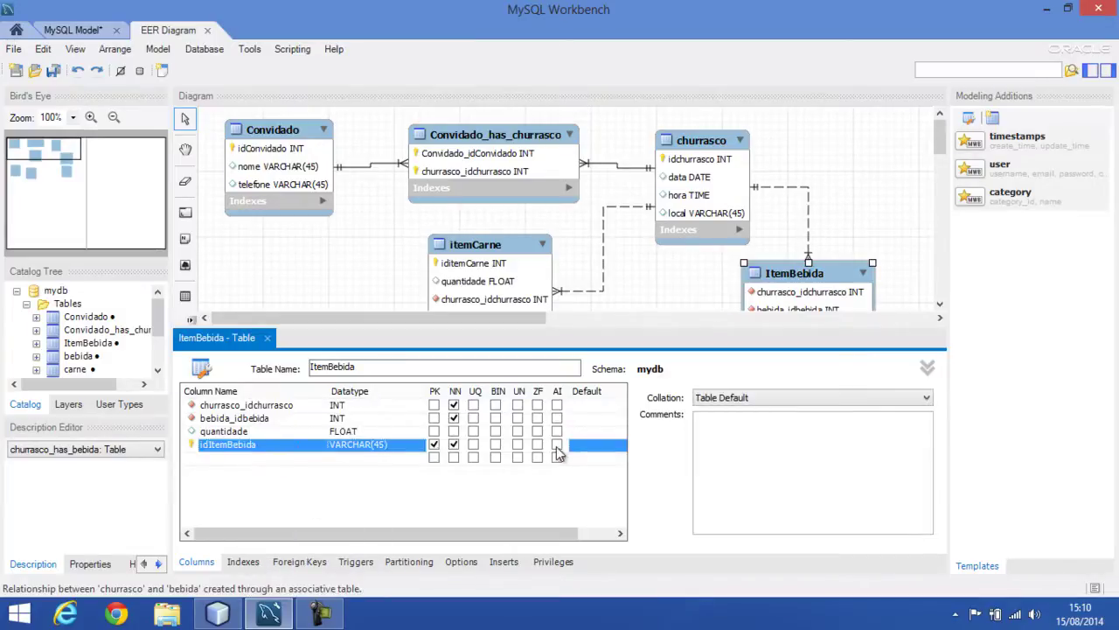
click(405, 446)
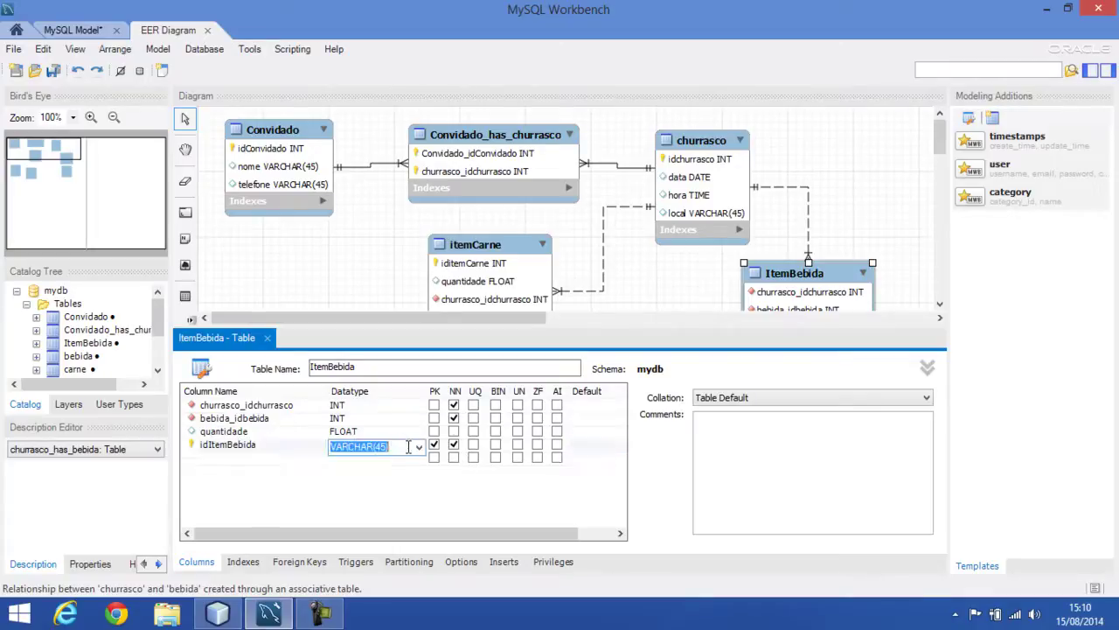
text(int)
key(Return)
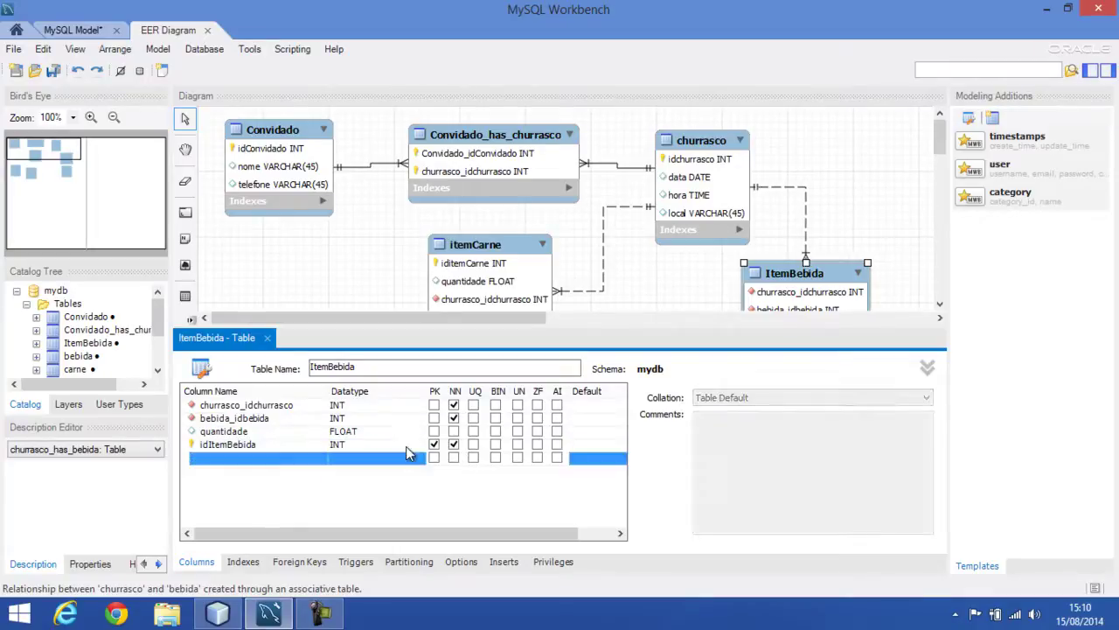
click(557, 444)
Reorder ItemBebida's columns to idItemBebida, quantidade, bebida_idbebida, churrasco_idchurrasco, and close the table editor
mouse_move(228, 445)
mouse_down()
mouse_move(221, 411)
mouse_move(223, 461)
mouse_up()
drag(226, 418, 225, 463)
click(267, 338)
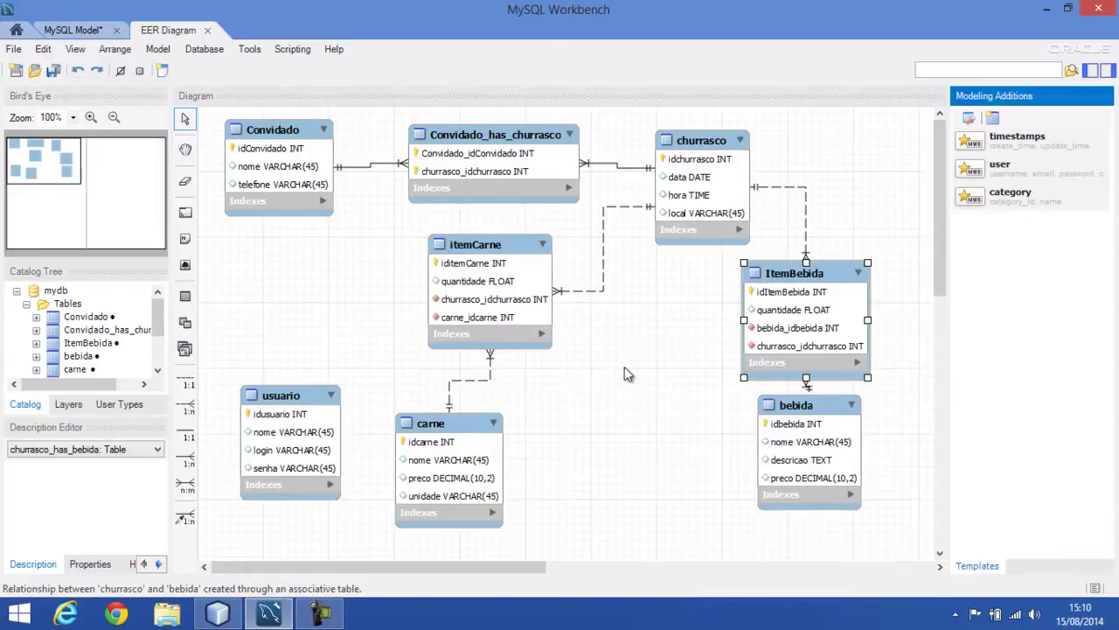
Move the bebida table further down and shift ItemBebida to the right in the diagram
drag(800, 407, 811, 446)
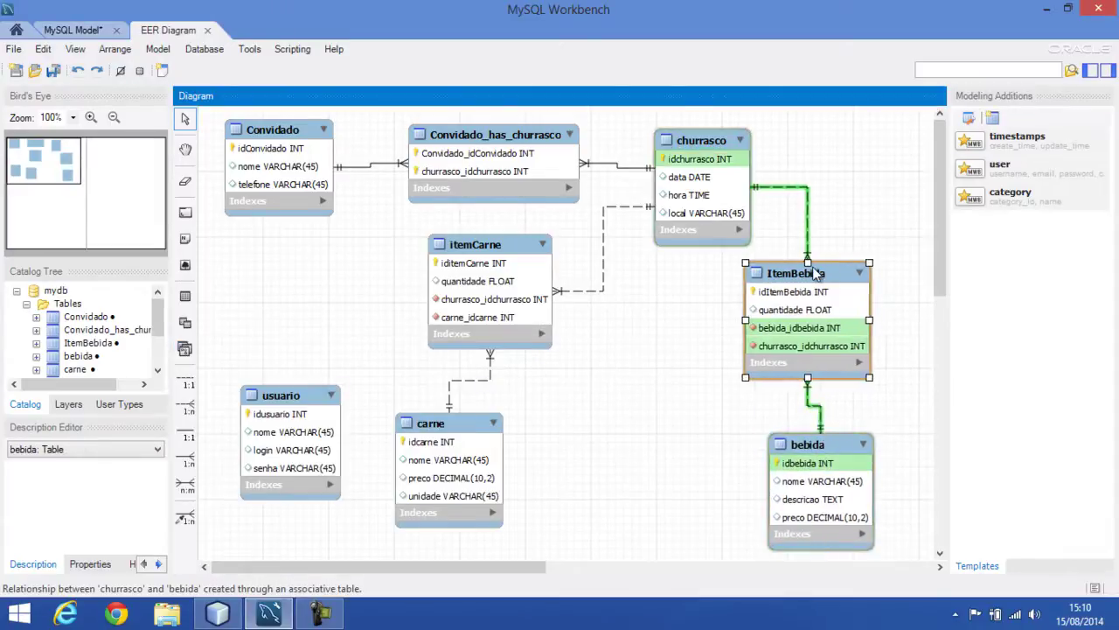
drag(811, 273, 846, 274)
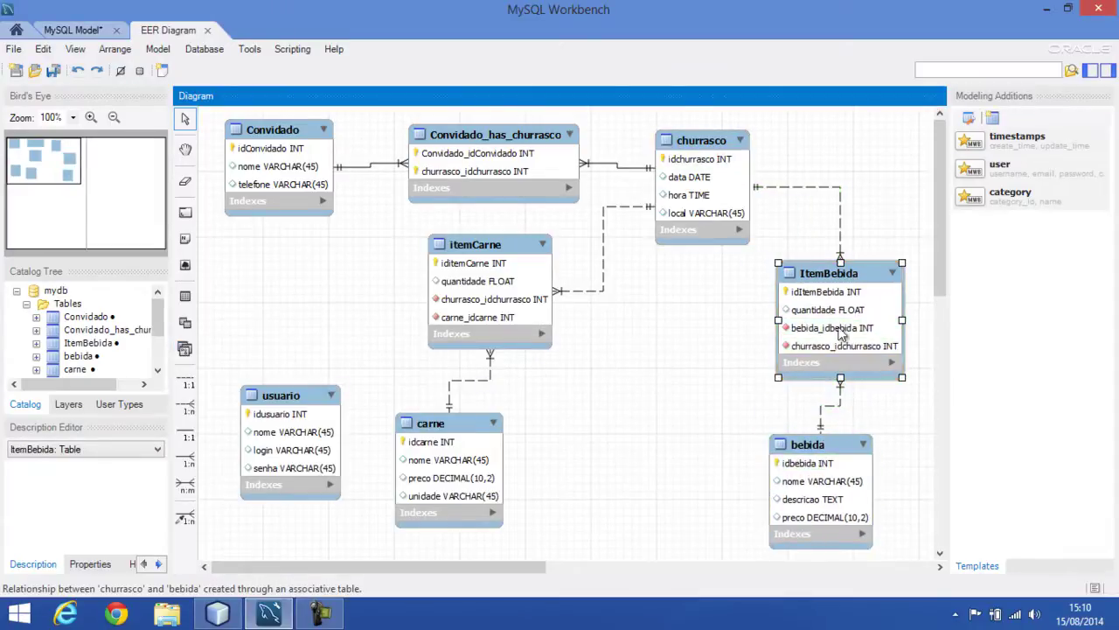
click(833, 411)
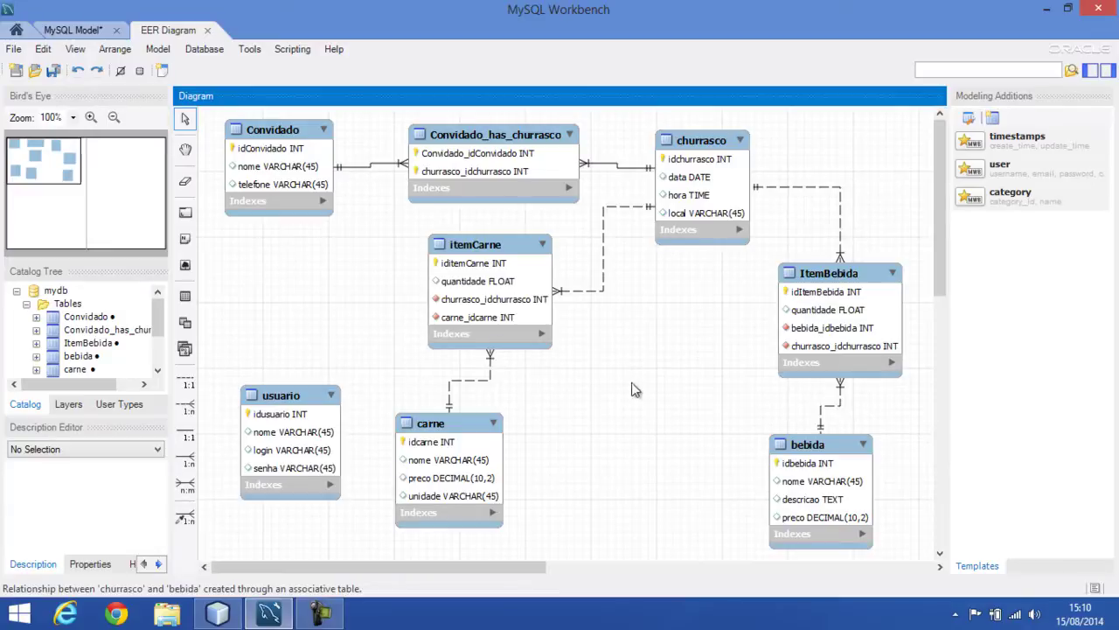
Move itemCarne to the right and nudge Convidado_has_churrasco slightly to the left
drag(491, 250, 544, 261)
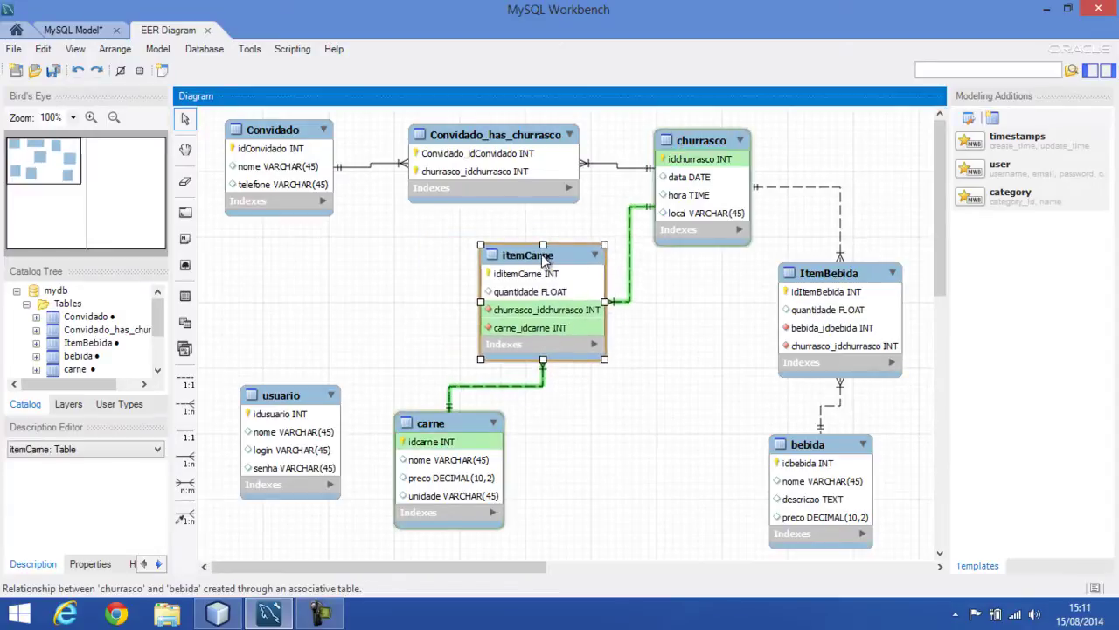
click(494, 187)
drag(494, 196, 485, 194)
Nudge churrasco up and to the right, and move usuario up to sit below Convidado
drag(689, 149, 706, 135)
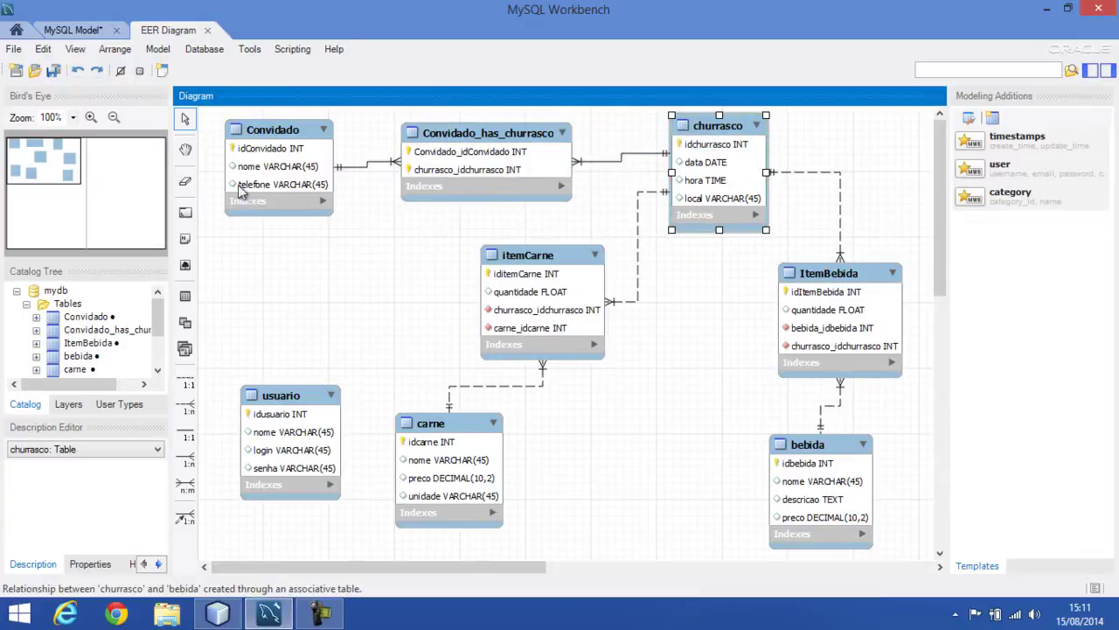
drag(287, 401, 298, 312)
click(392, 245)
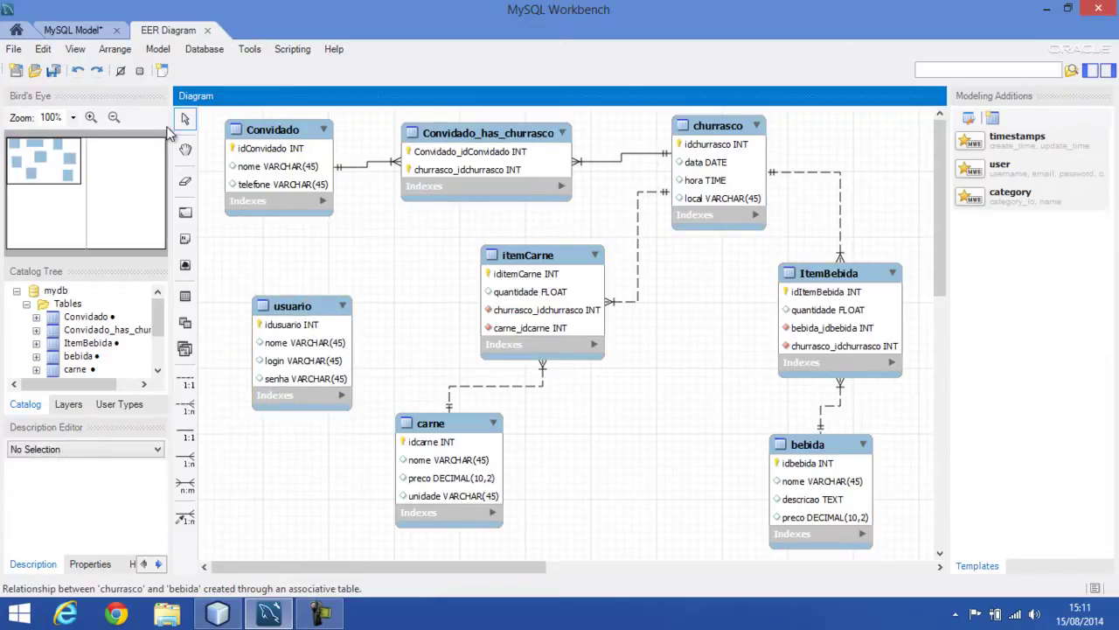
Save the model to the desktop (Área de Trabalho) as Modelo Banco
click(13, 49)
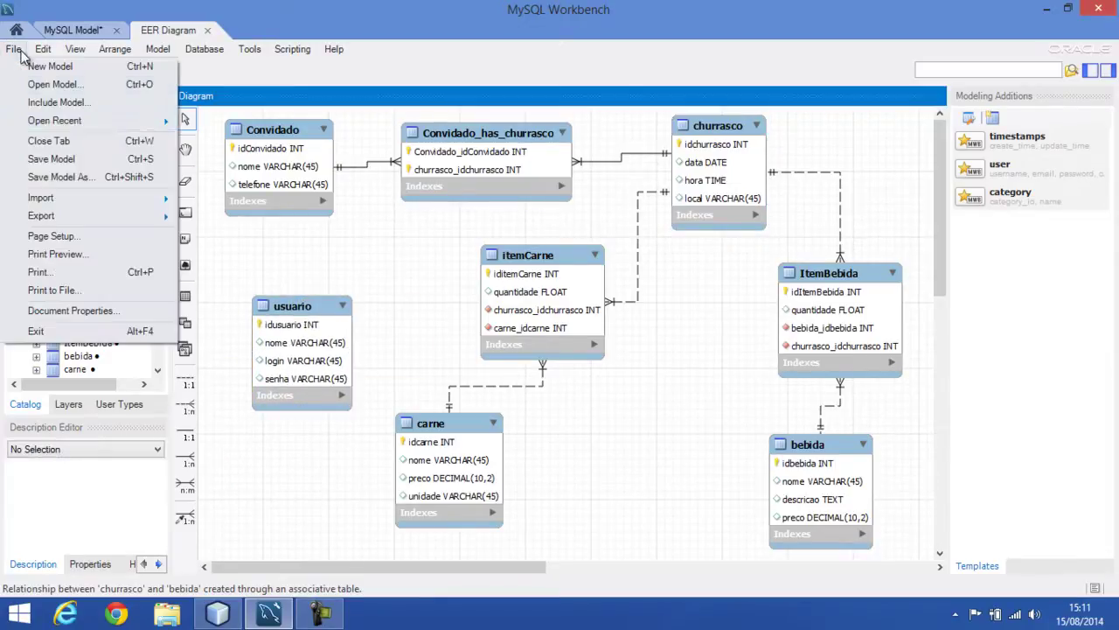
click(81, 181)
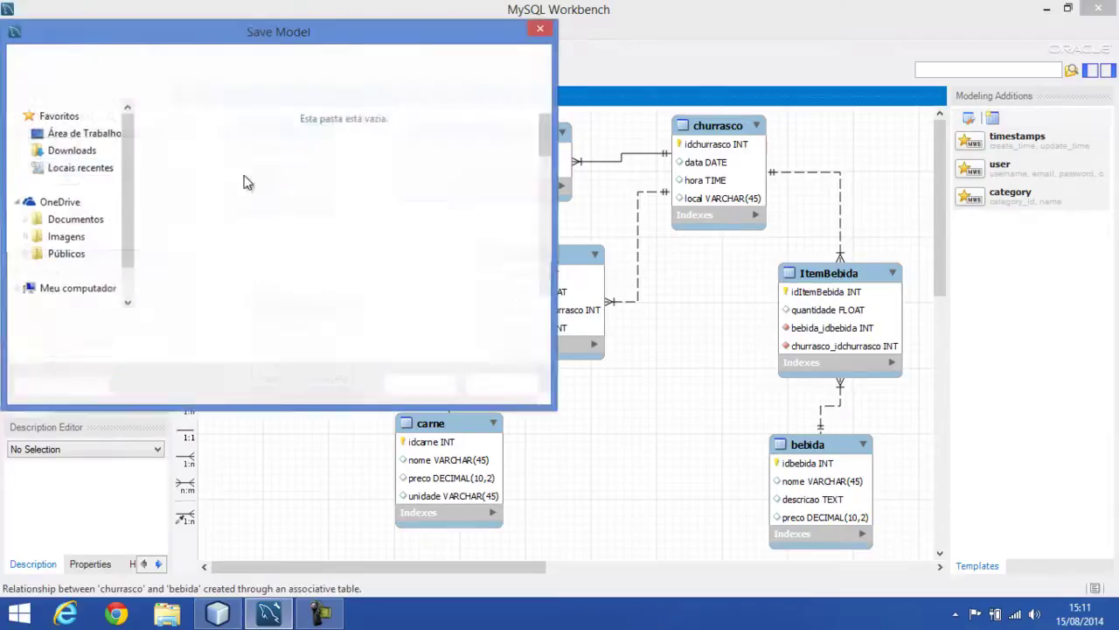
click(100, 140)
click(255, 327)
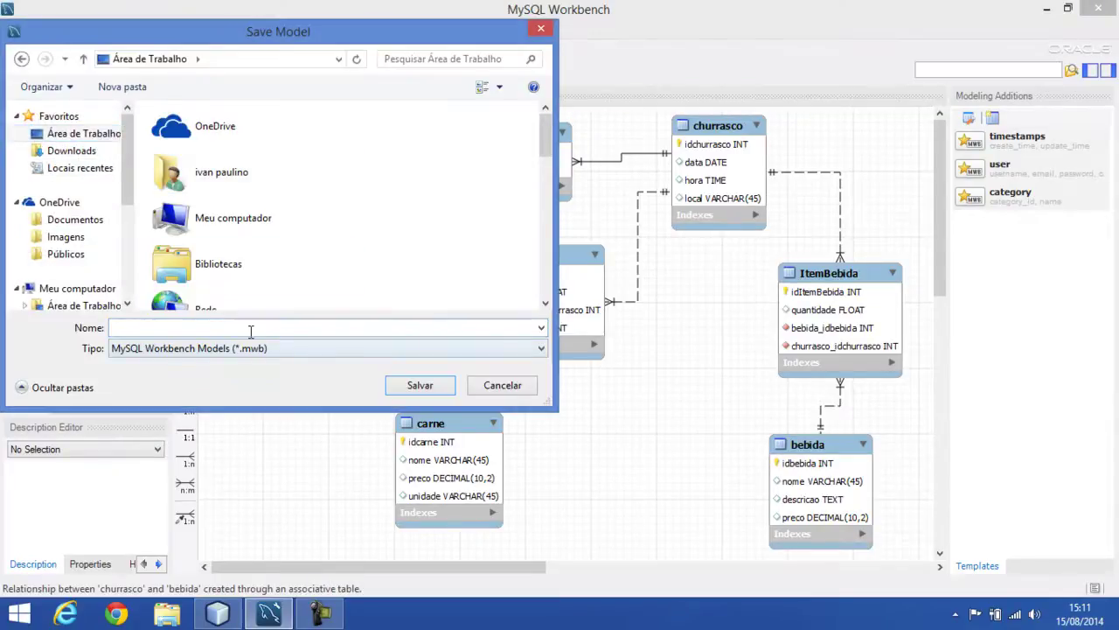
text(Modelo)
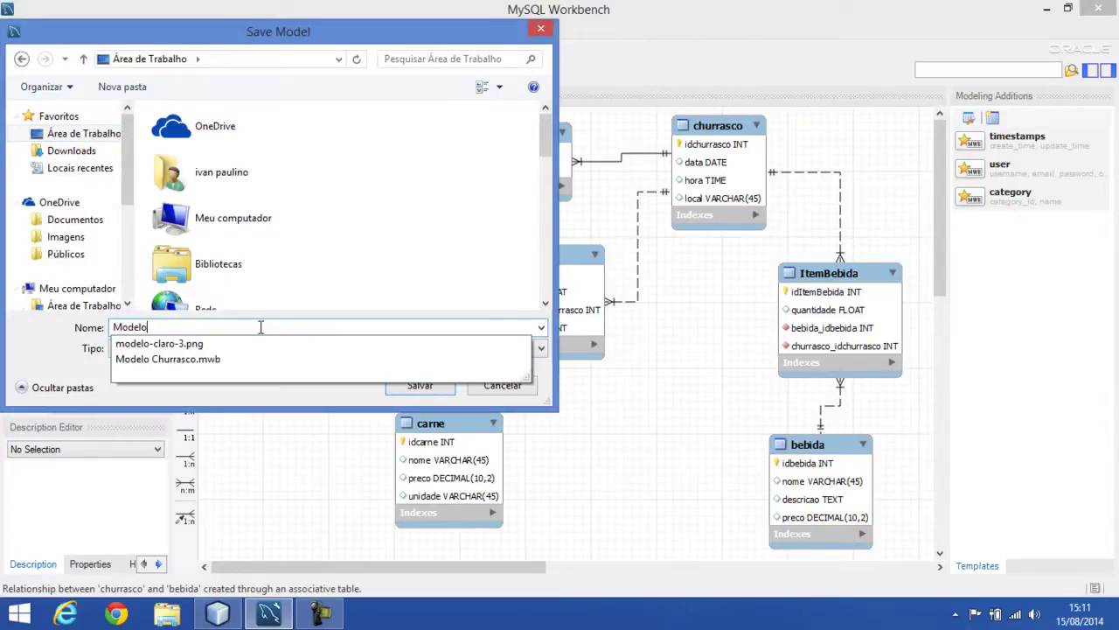
text( Banco)
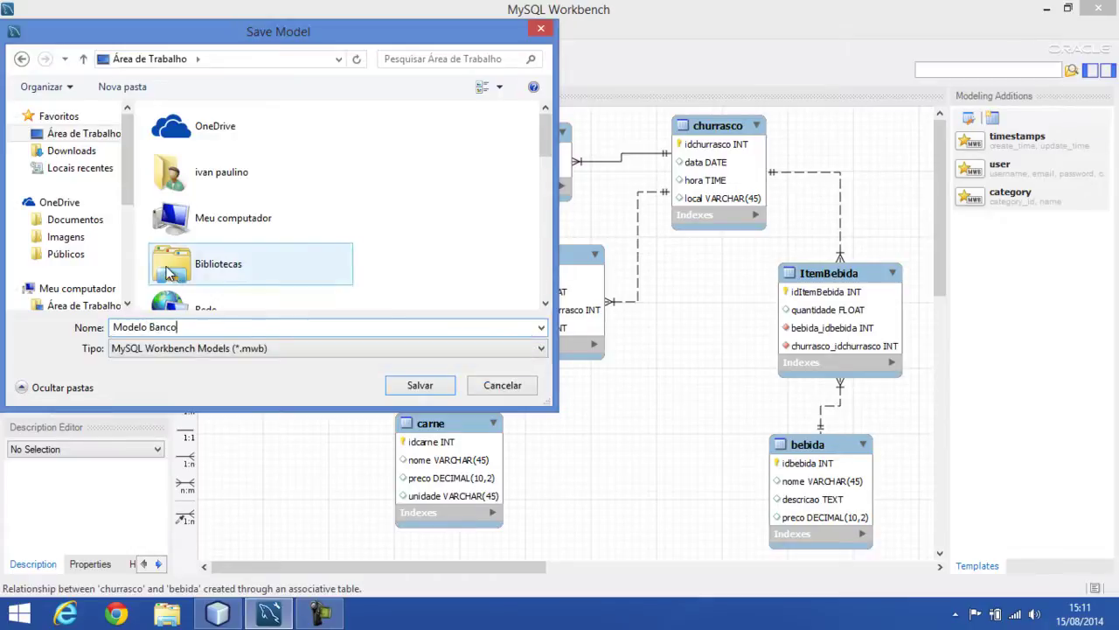
click(419, 386)
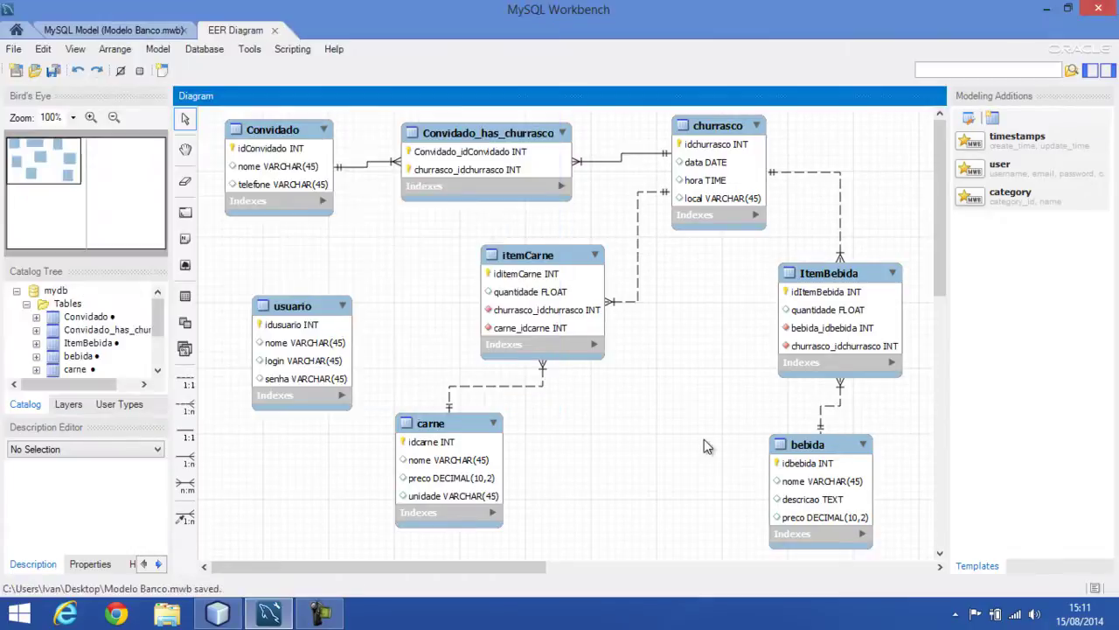
Rename the mydb schema to db_sistemaChurrasco and close the schema editor
click(37, 293)
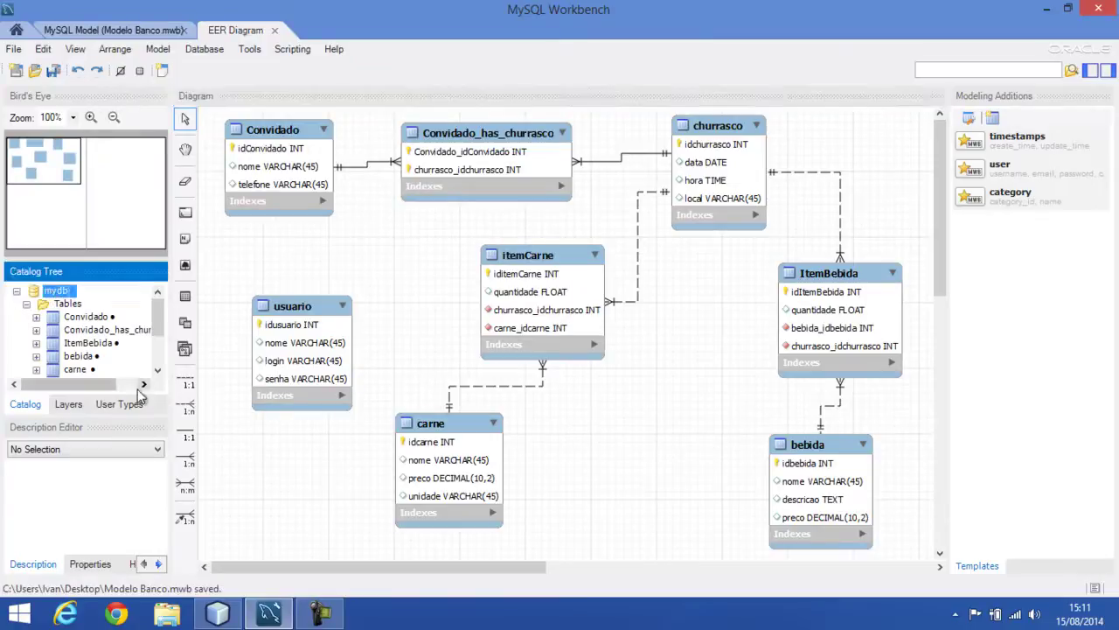
right_click(63, 300)
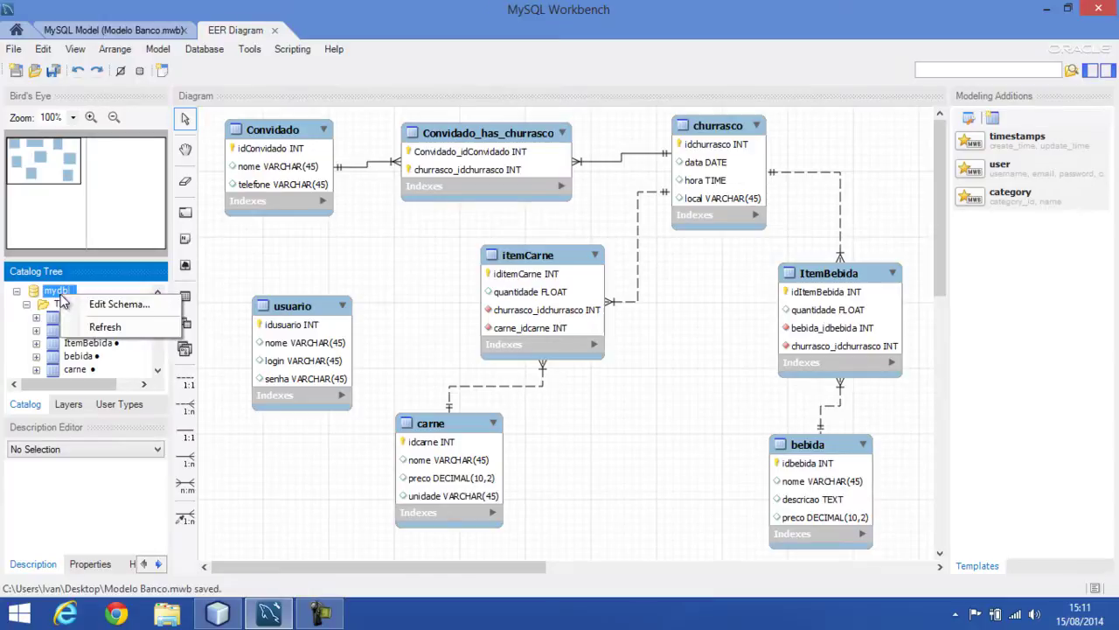
click(113, 305)
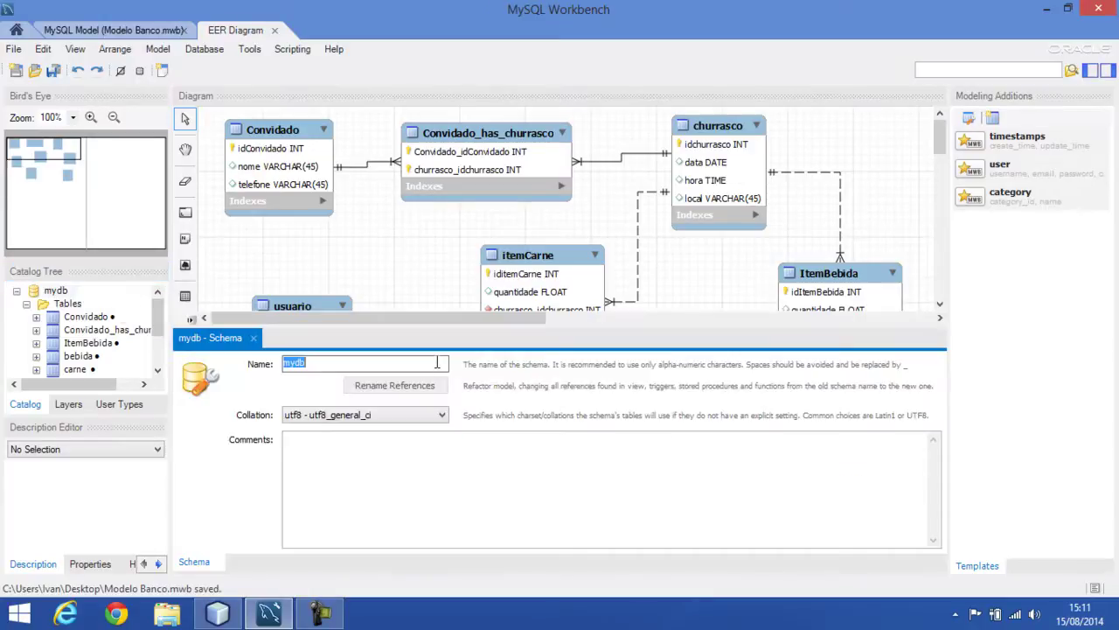
text(db_)
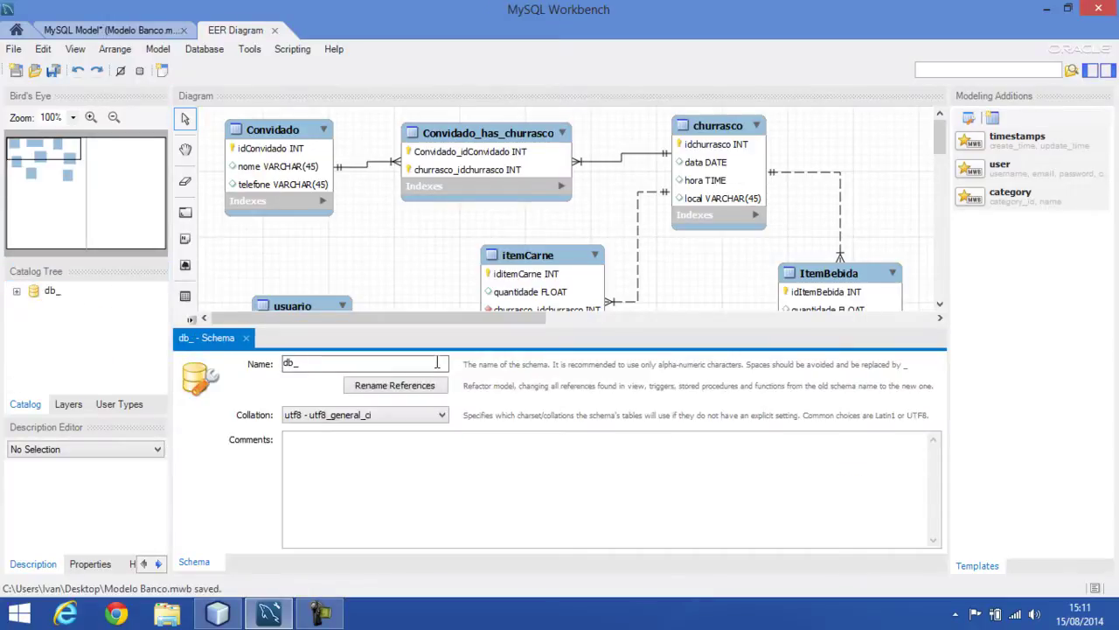
text(sistemaChurrasco)
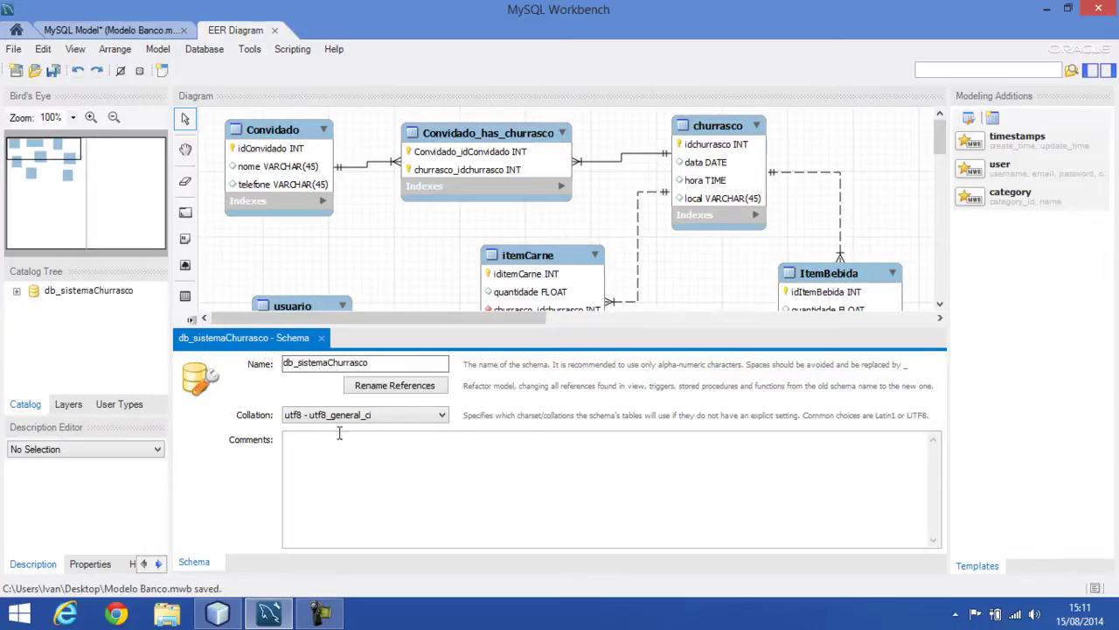
click(321, 338)
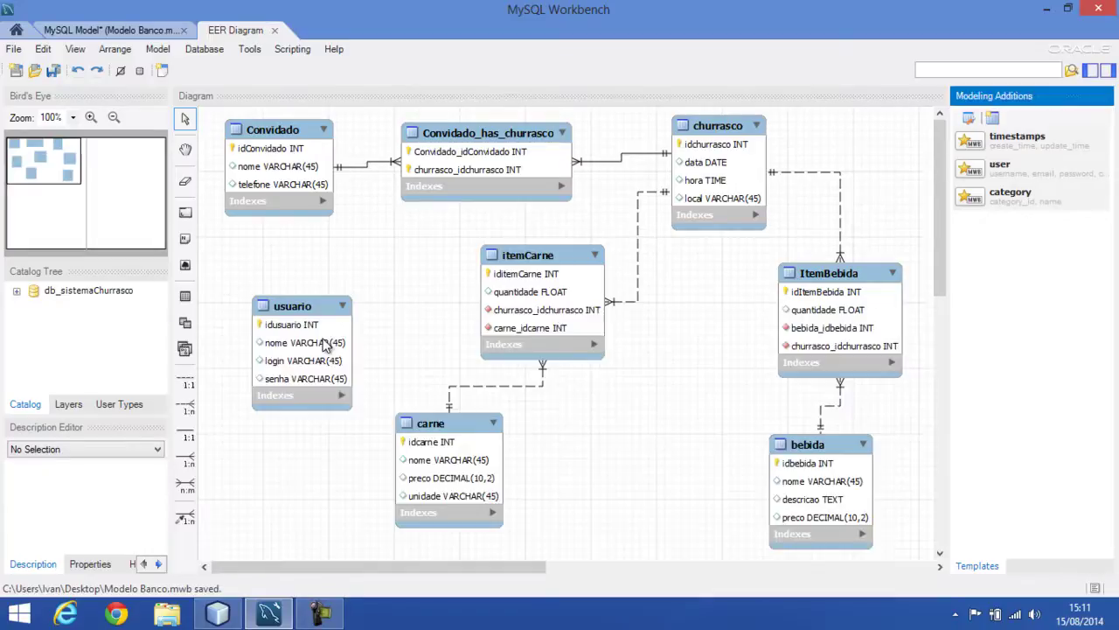
Expand the db_sistemaChurrasco schema in the catalog tree
click(91, 293)
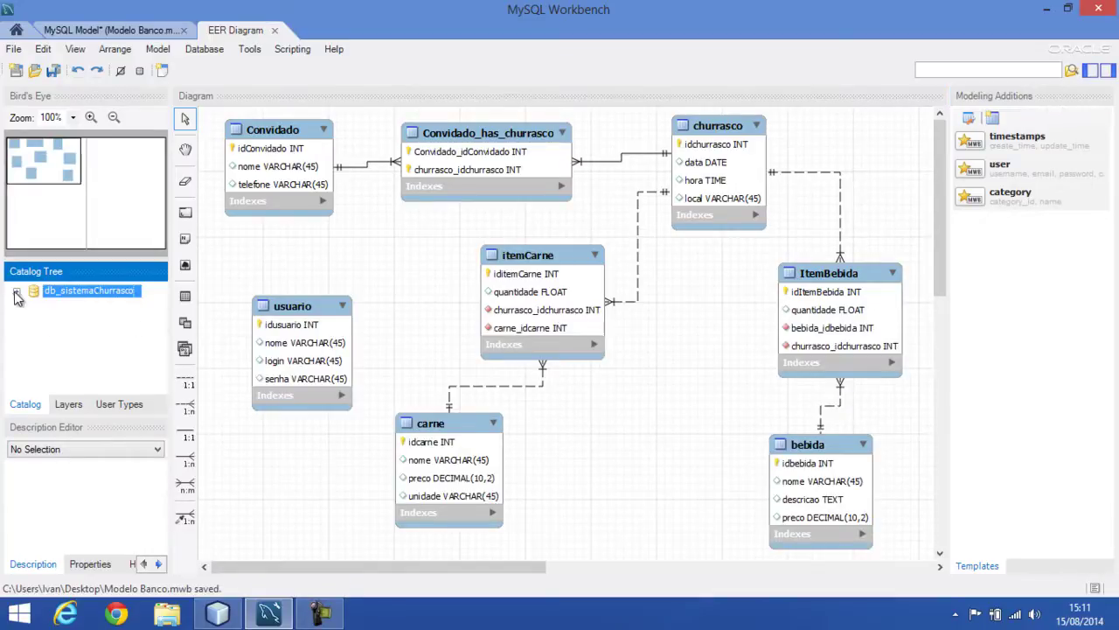
click(16, 292)
click(359, 275)
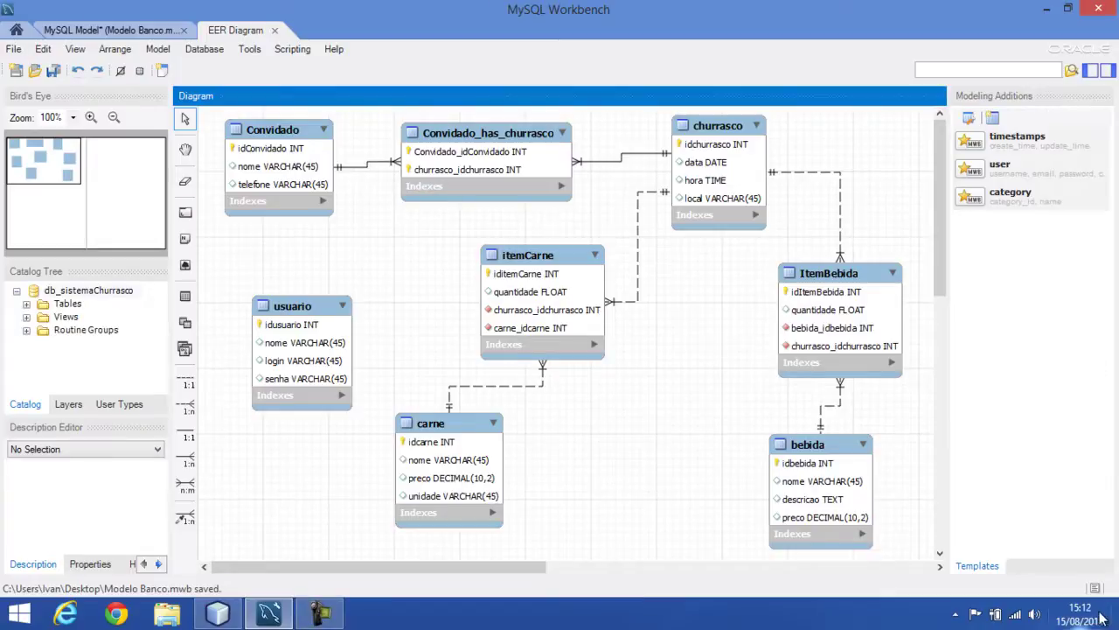
Switch to WampServer's MySQL console and submit its password prompt left empty
click(956, 614)
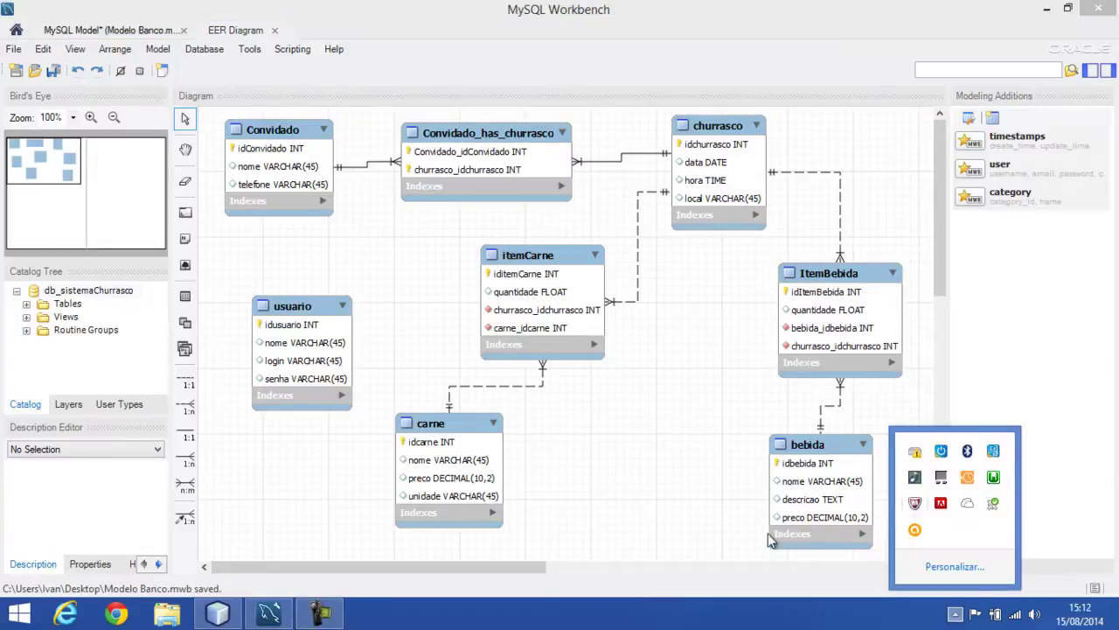
click(647, 495)
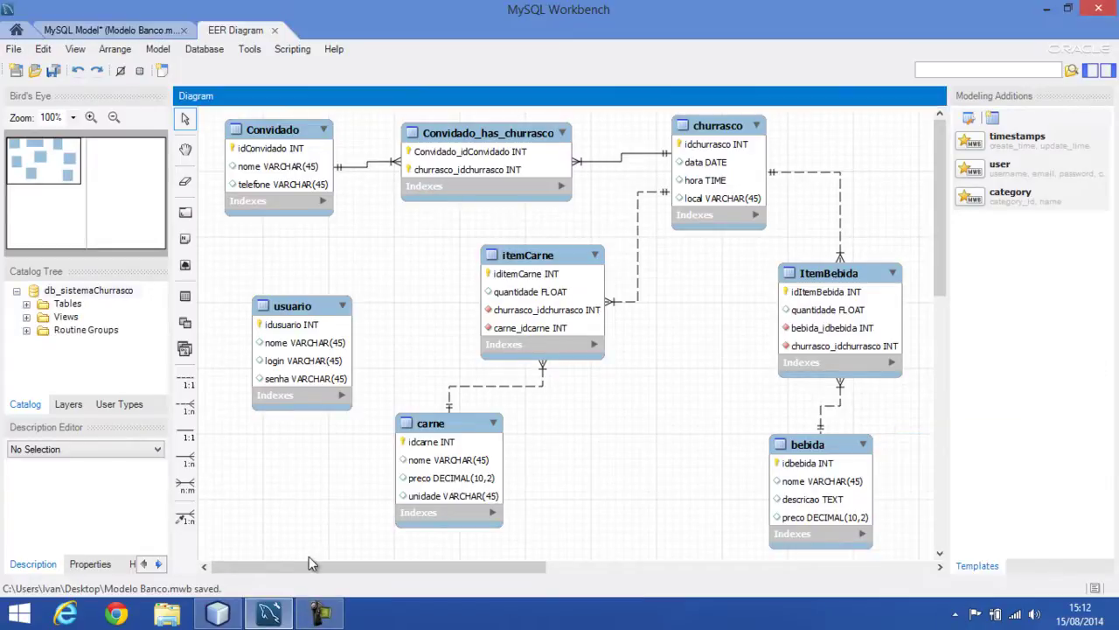
click(955, 614)
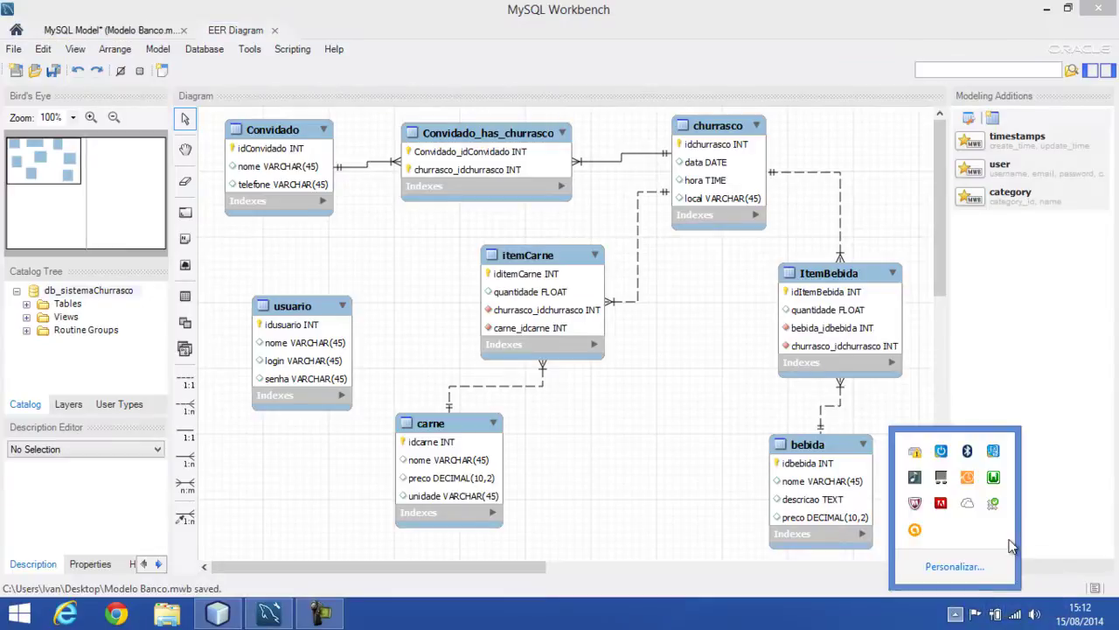
click(994, 478)
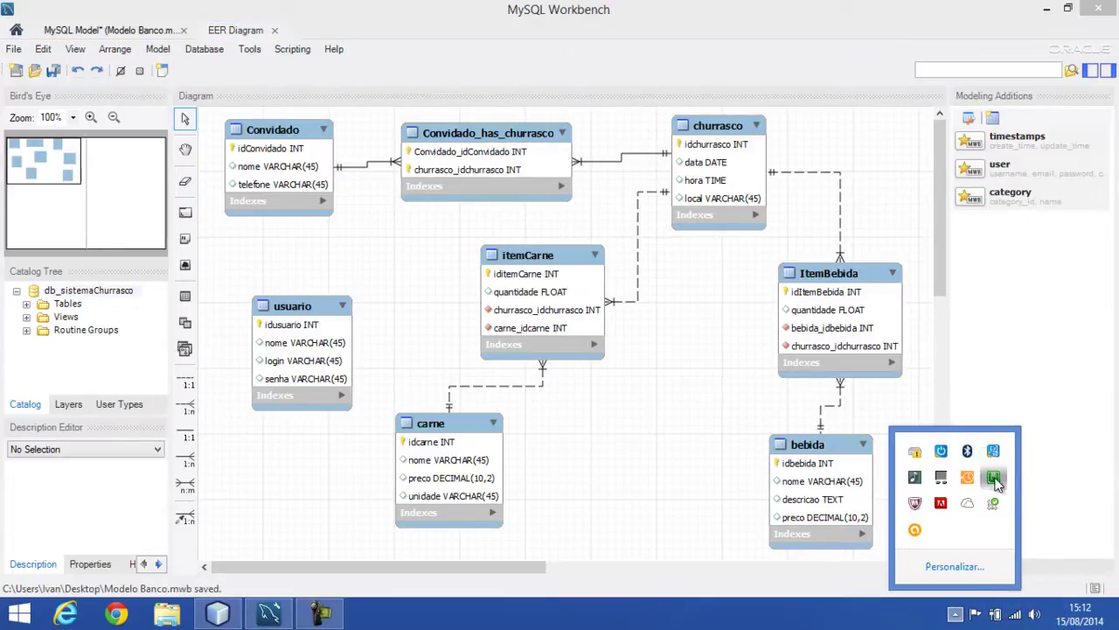
mouse_move(1030, 354)
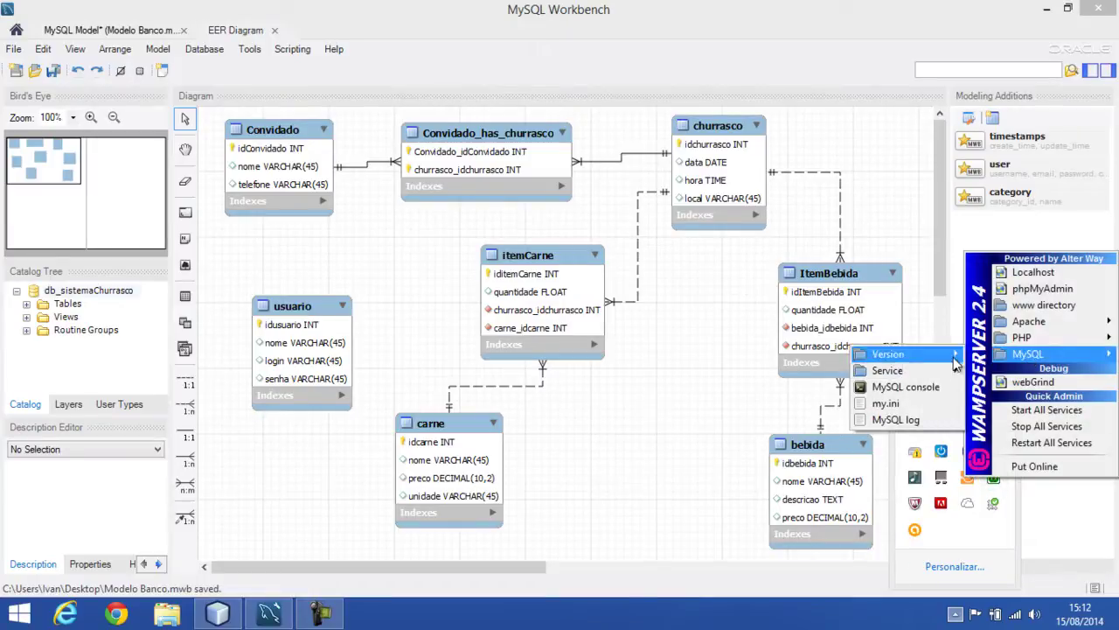
click(905, 387)
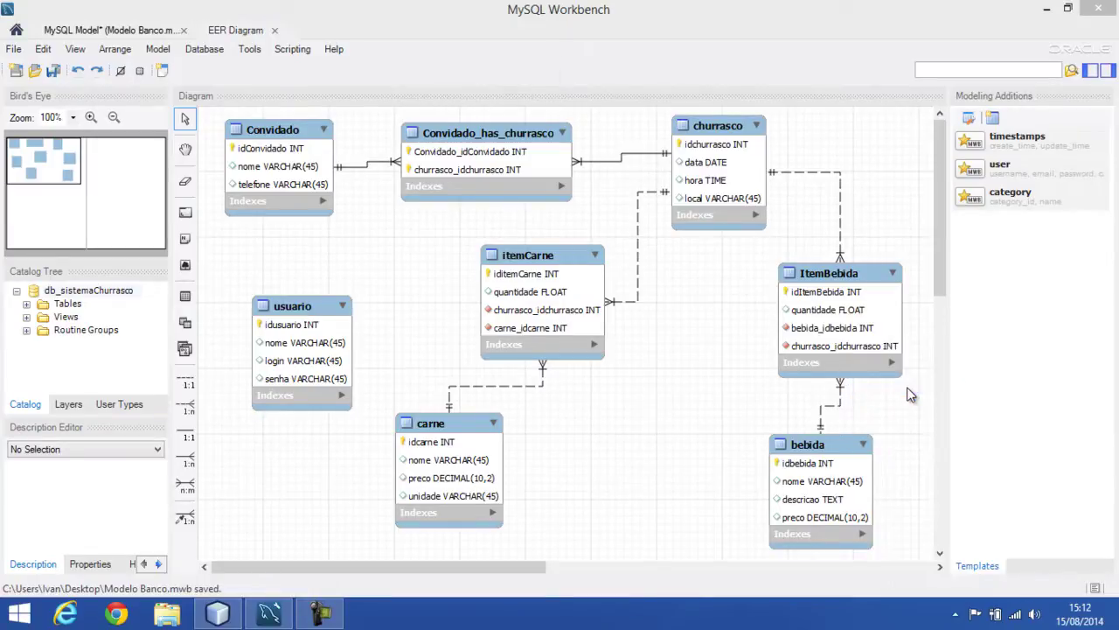
key(Return)
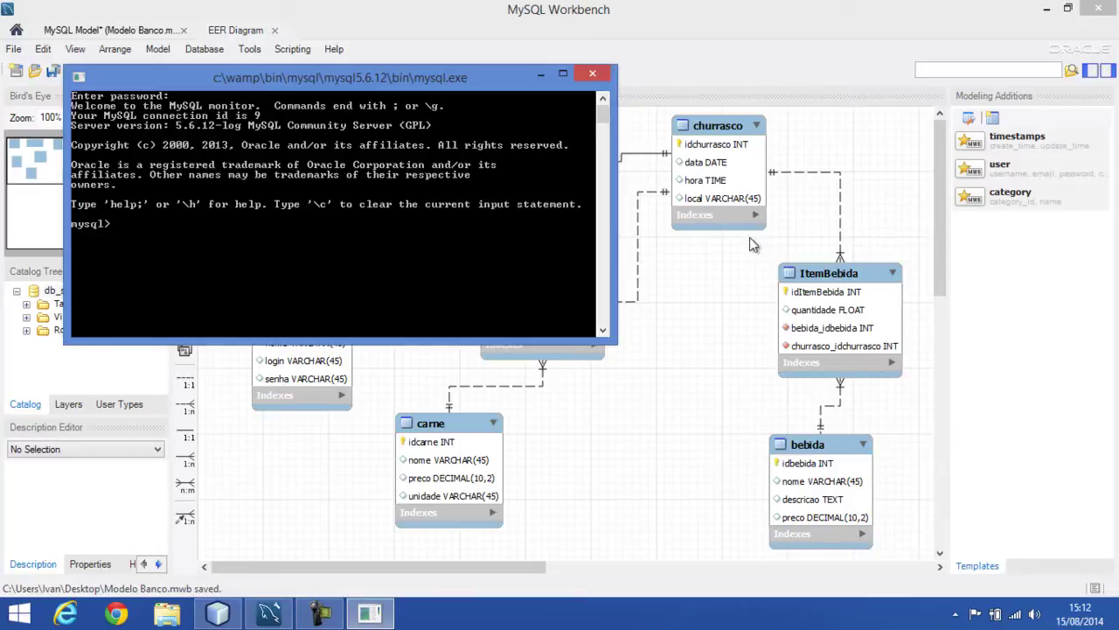
Create the database db_sistemaChurrasco from the MySQL console
drag(391, 85, 762, 132)
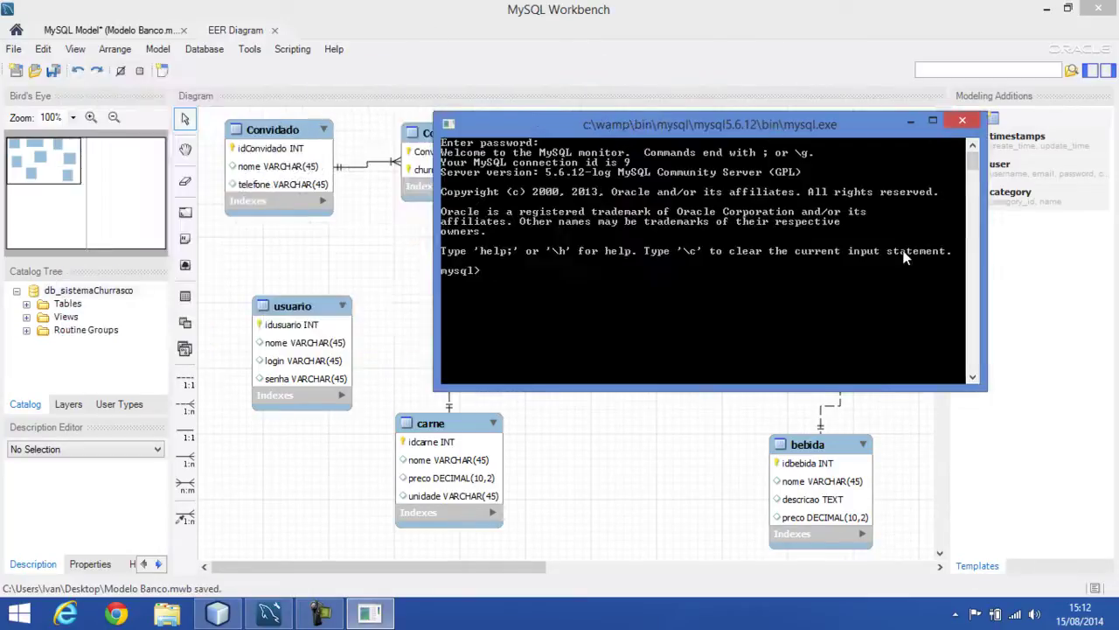
text(create database)
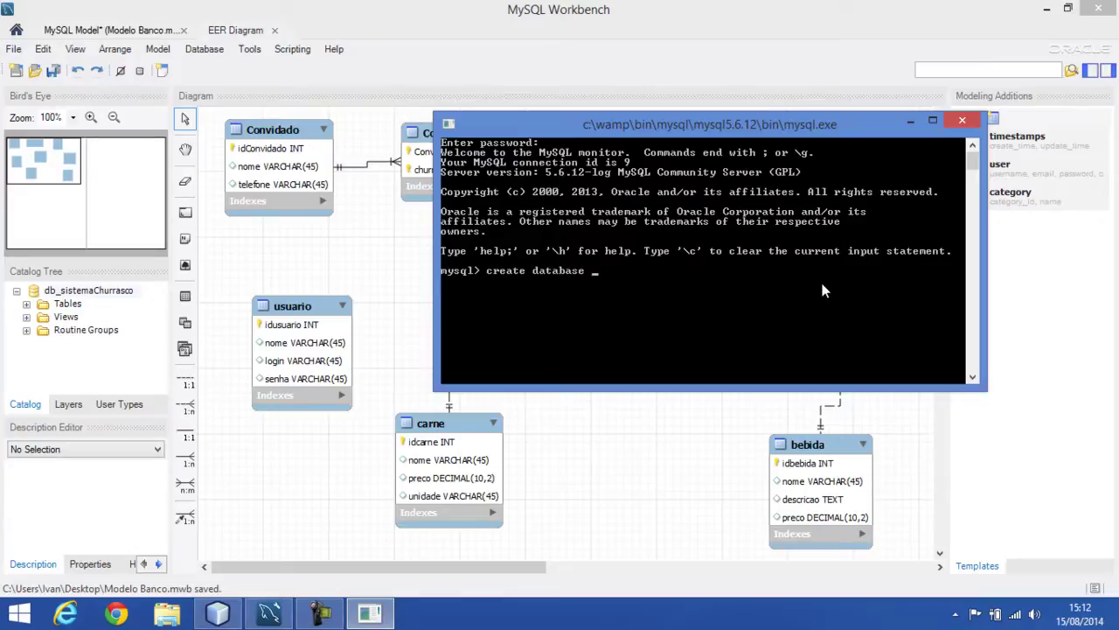
text( db_sistemaChurrasco;)
key(Return)
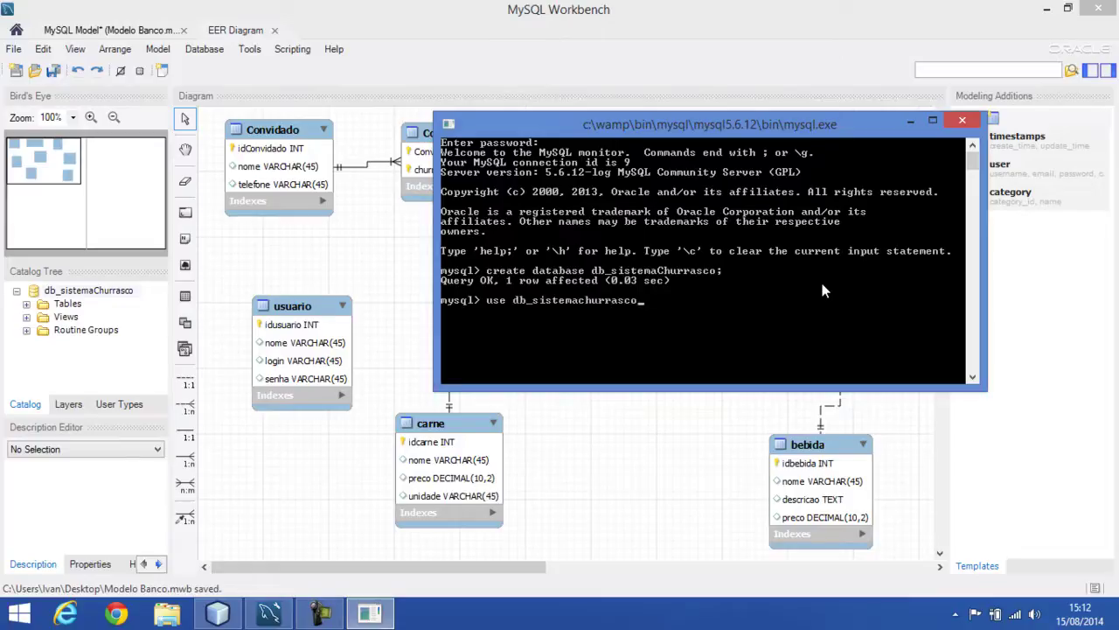
Make db_sistemachurrasco the active database in the console and list its tables
text(;)
key(Return)
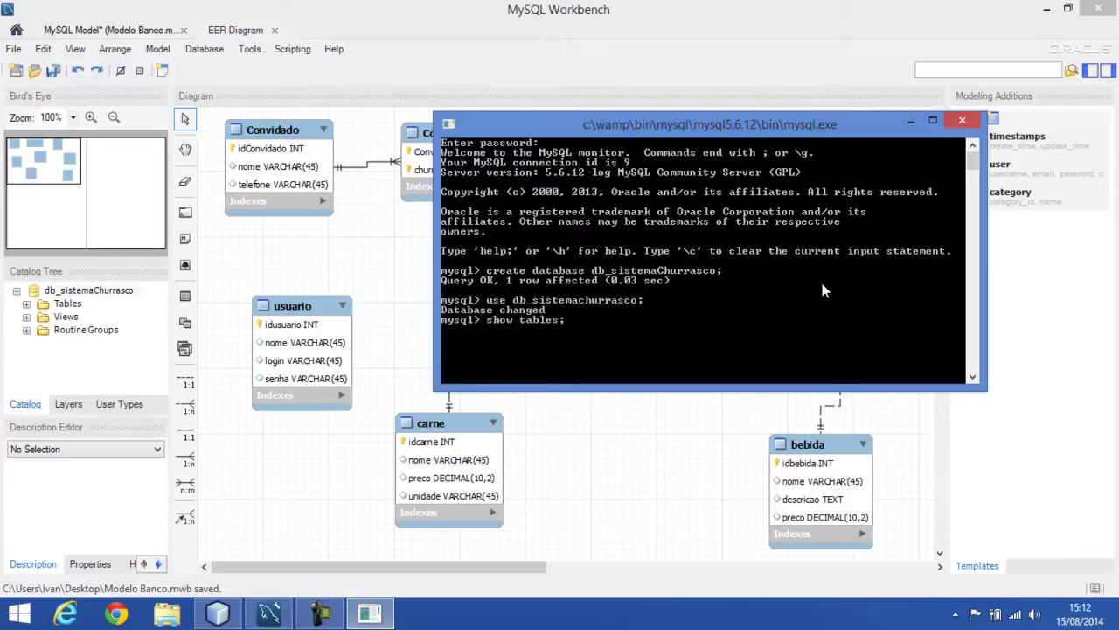
key(Return)
Switch to MySQL Workbench, start Synchronize Model with default schema db_sistemachurrasco, and connect to the server without storing a password
click(365, 277)
click(206, 50)
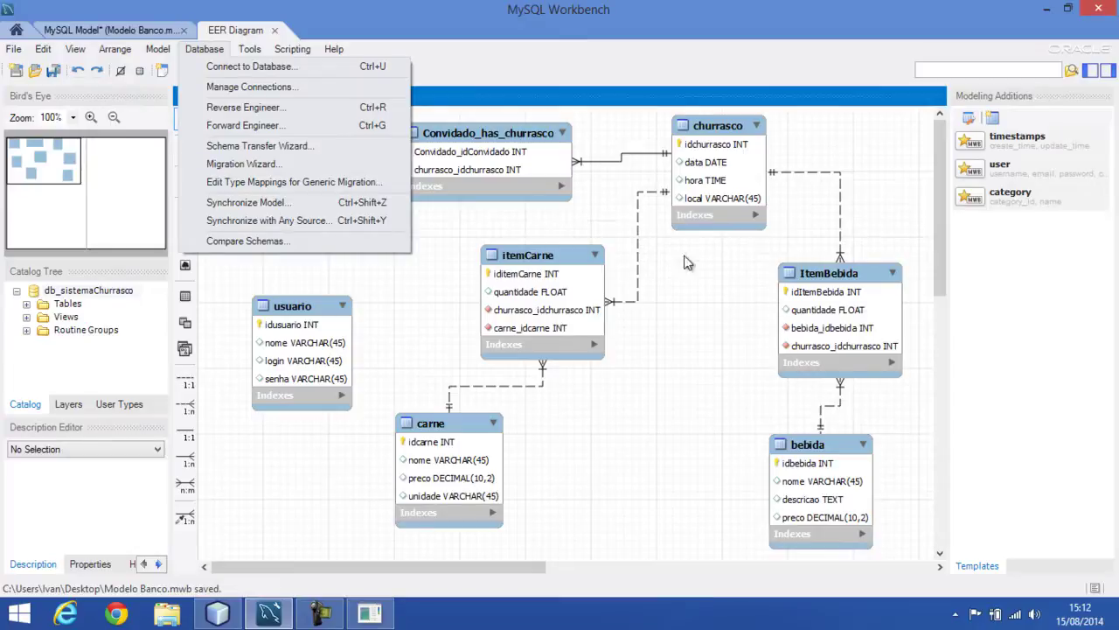
click(617, 436)
click(215, 49)
click(264, 203)
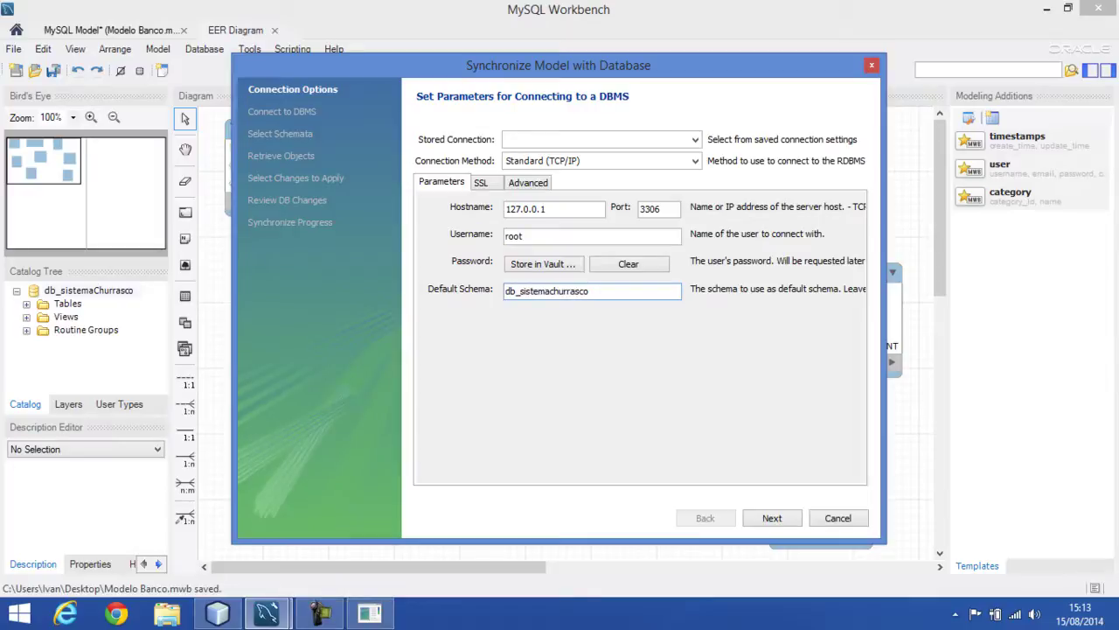
click(540, 264)
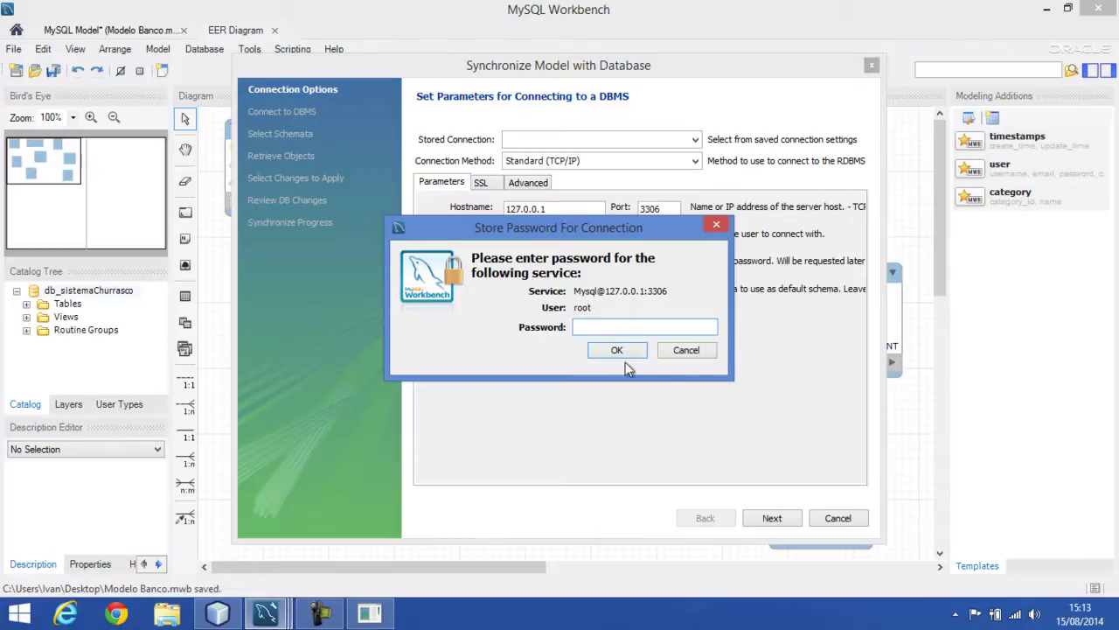
click(687, 352)
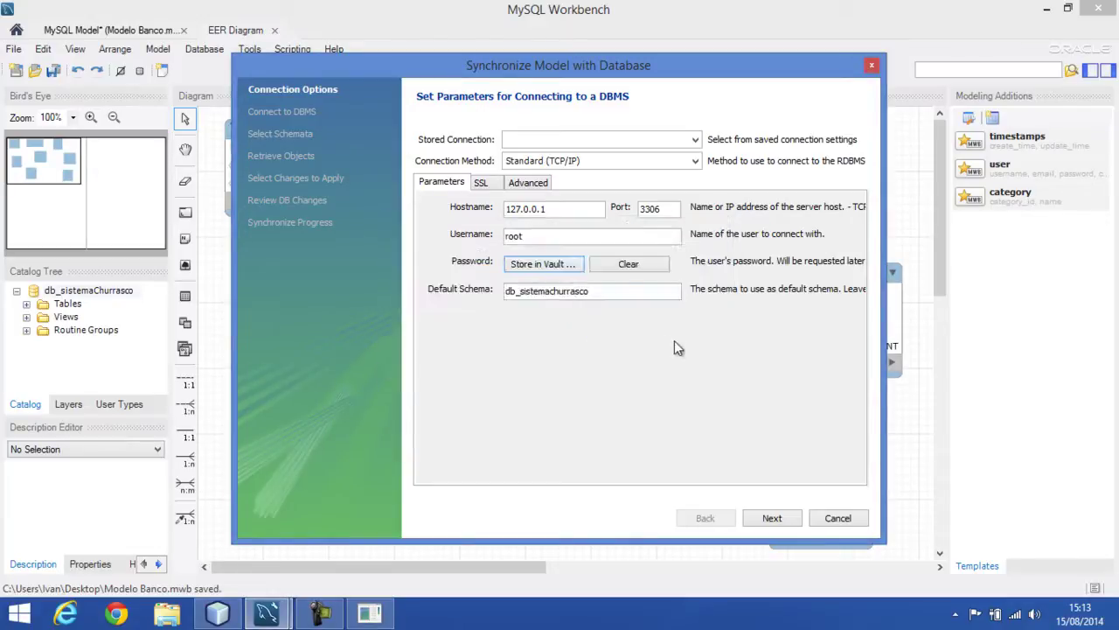
click(779, 517)
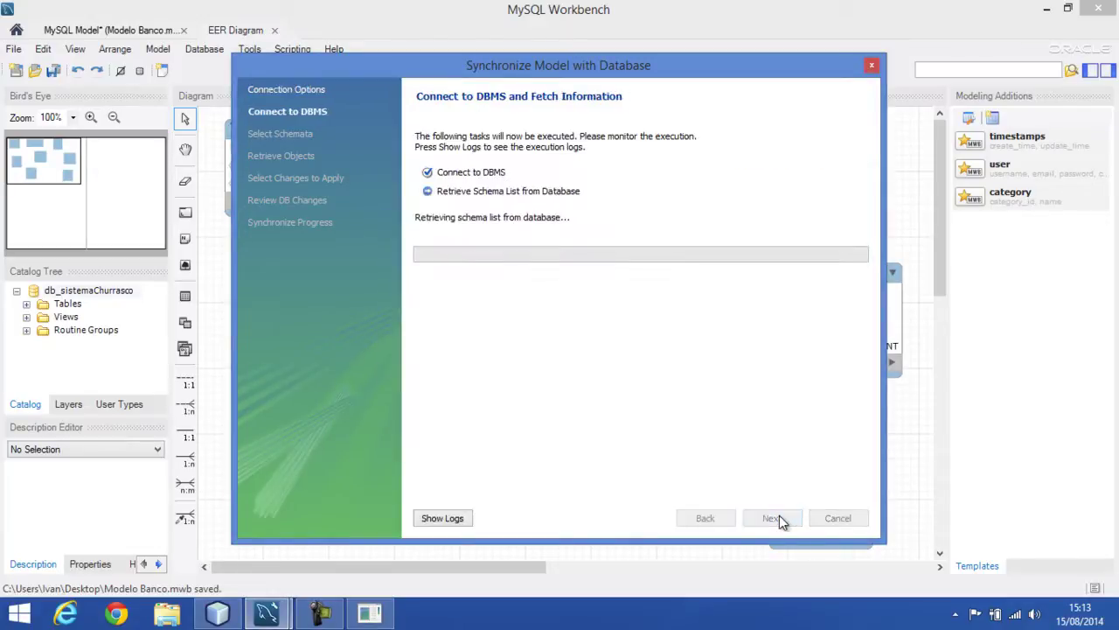
click(779, 516)
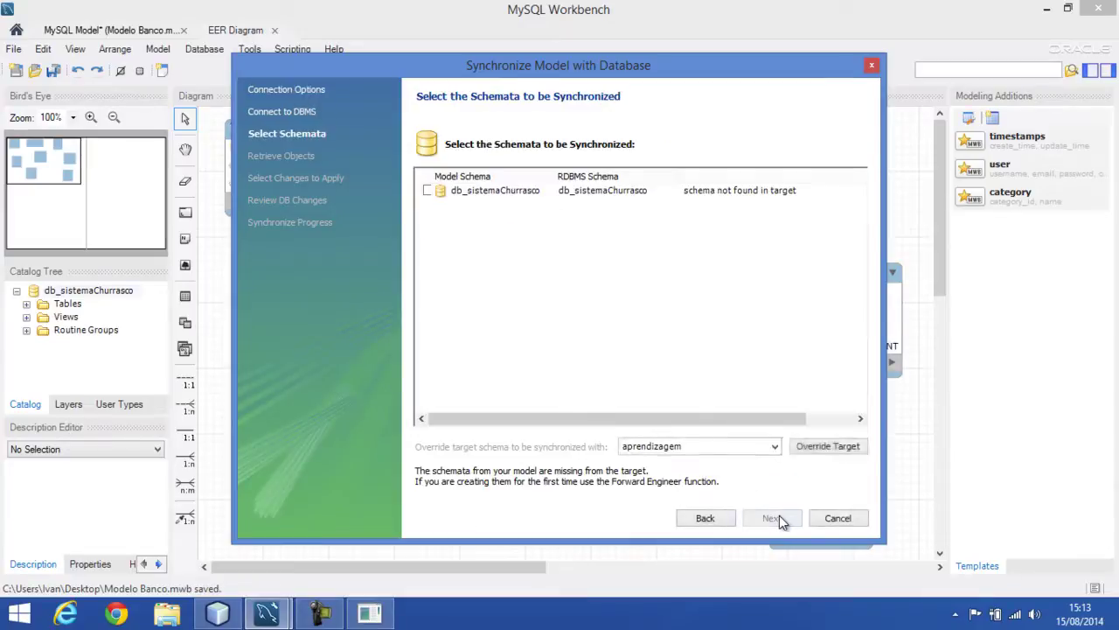
Select the db_sistemaChurrasco schema for synchronization and retrieve its objects
click(427, 190)
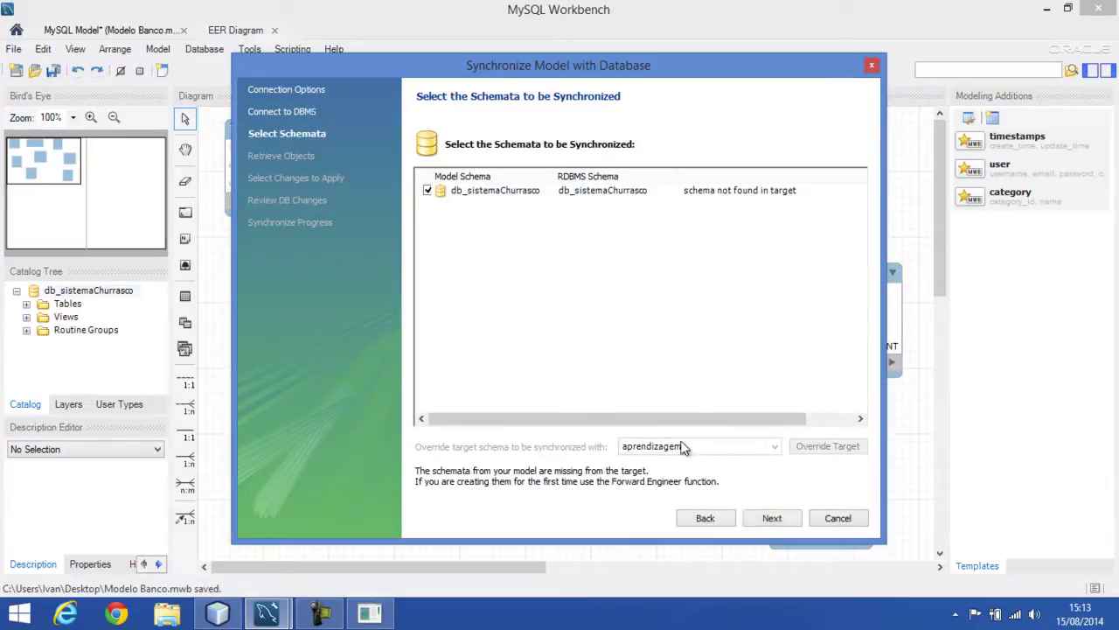
click(771, 519)
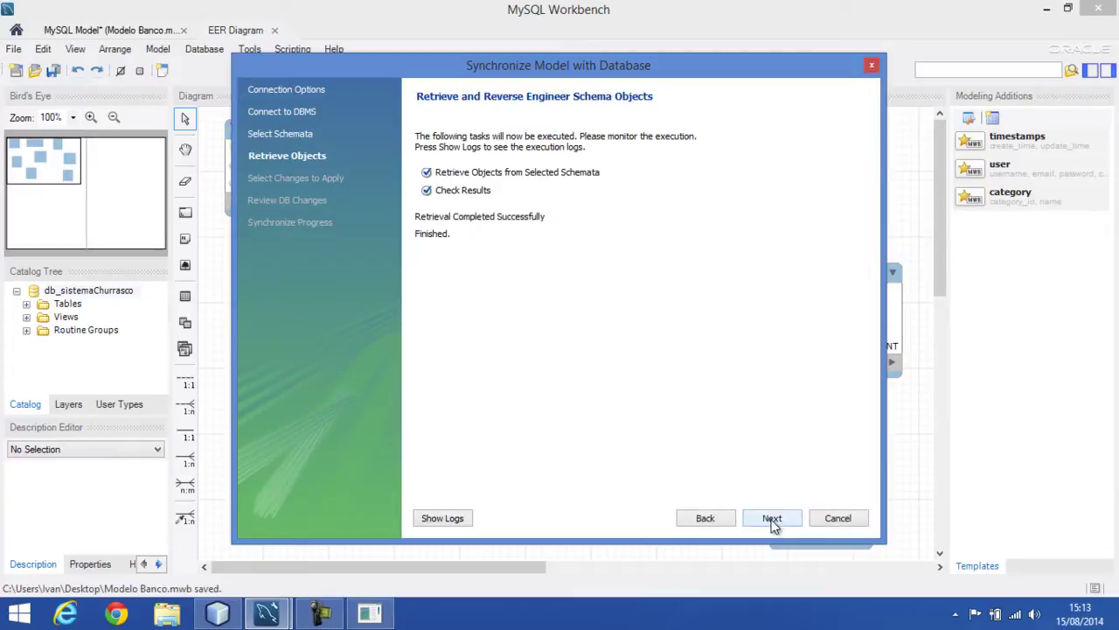
click(772, 519)
Review the model differences and the generated SQL script, execute the synchronization to the database, and close the wizard
drag(692, 260, 688, 359)
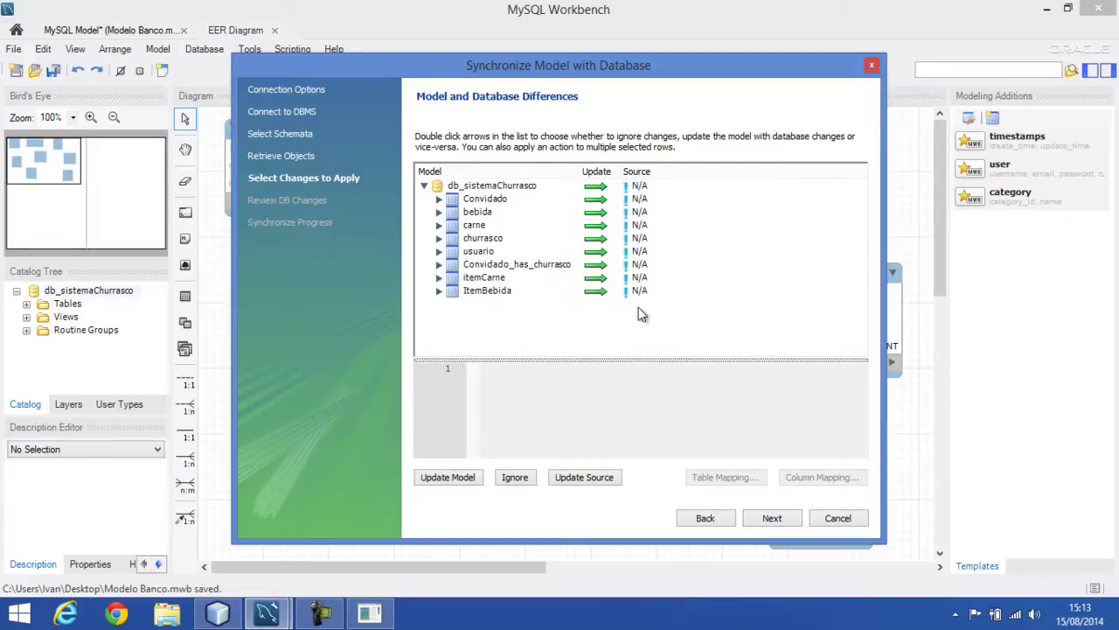
click(786, 520)
drag(866, 173, 864, 144)
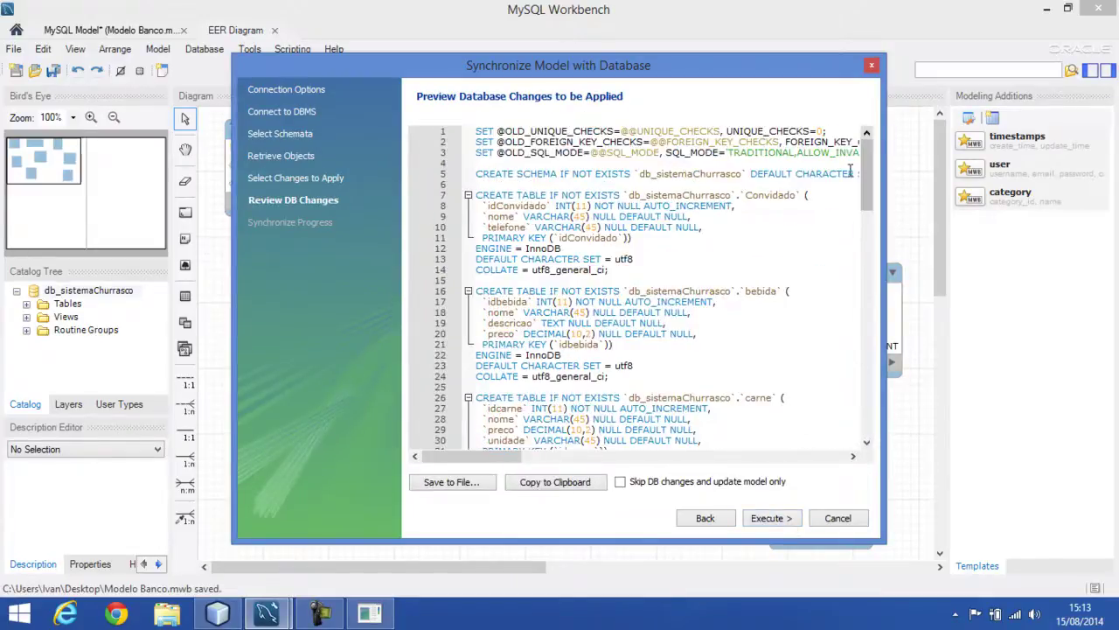
click(774, 519)
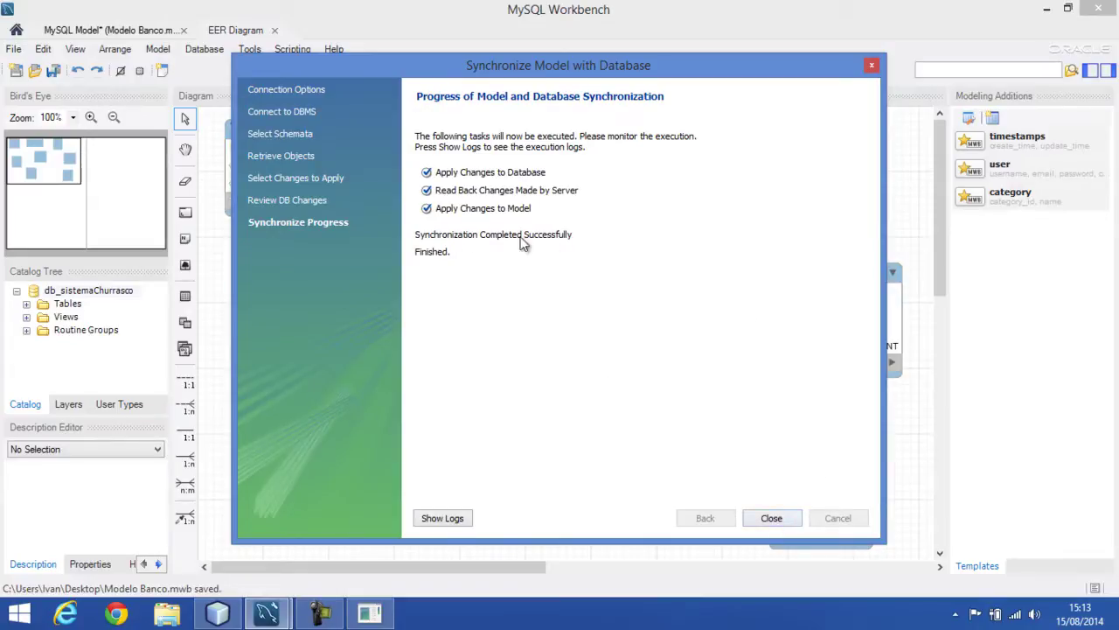
click(775, 520)
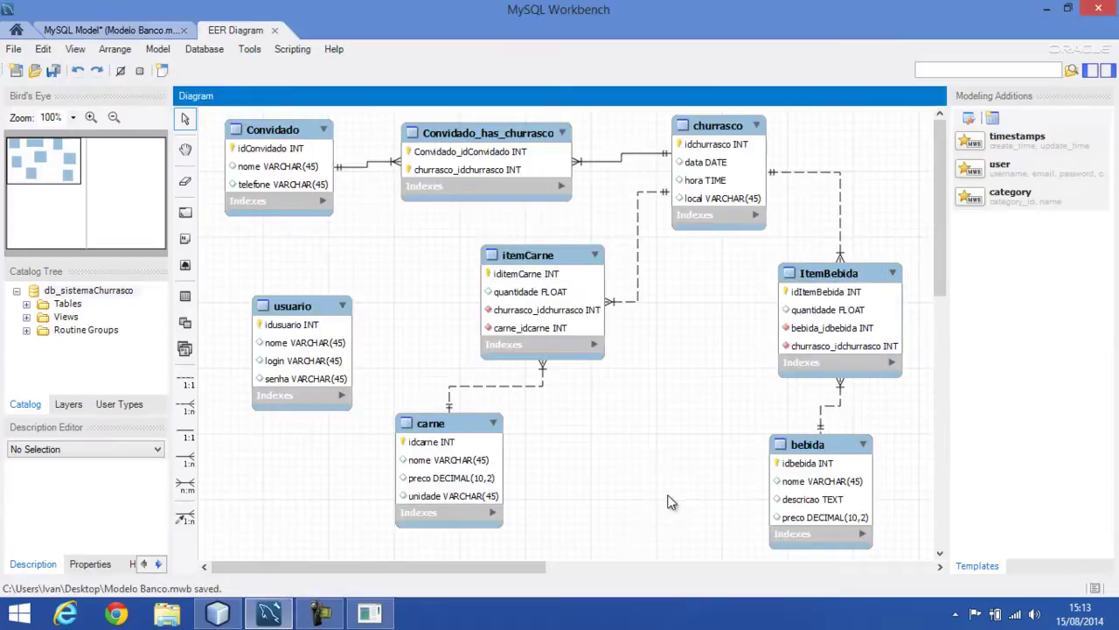
Switch to the MySQL console, list the tables of the active database again, and return to the EER diagram in MySQL Workbench
click(369, 613)
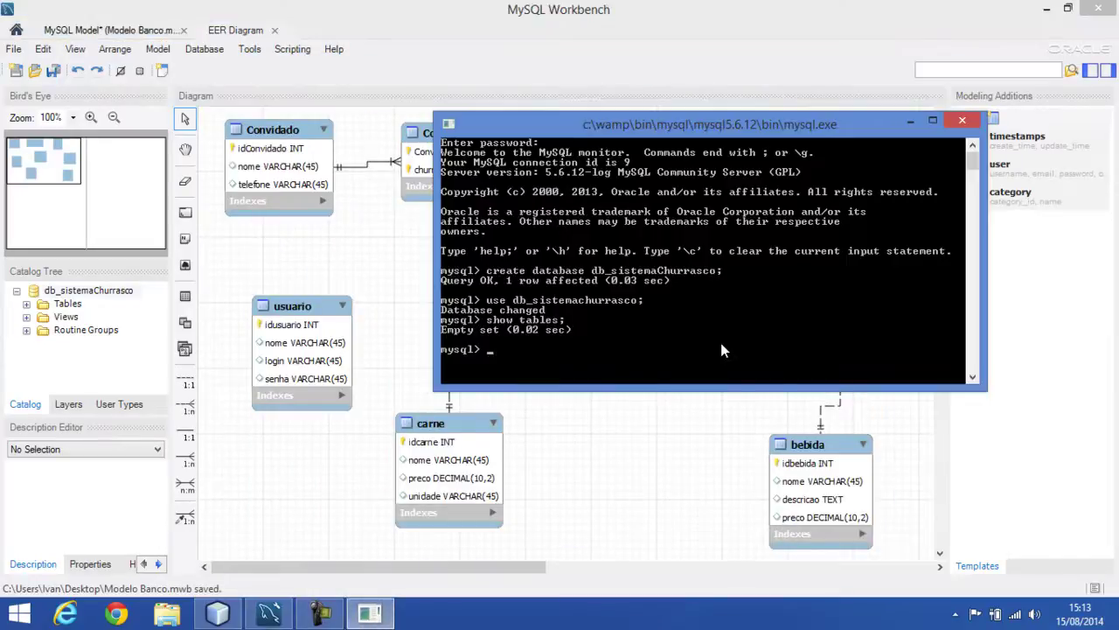
text(show tables;)
key(Return)
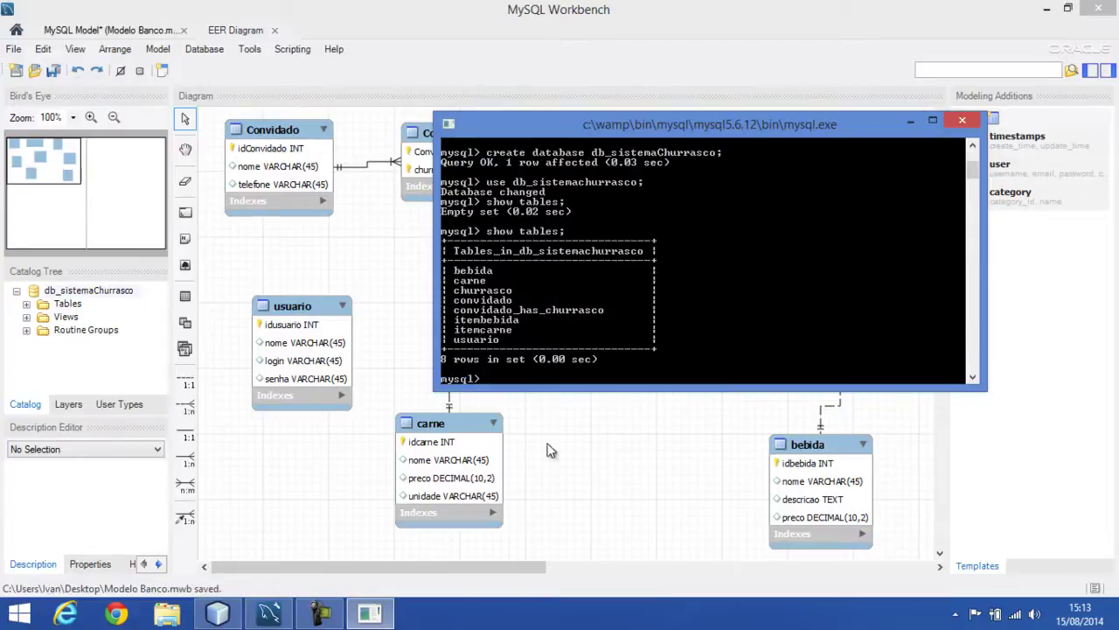
click(580, 448)
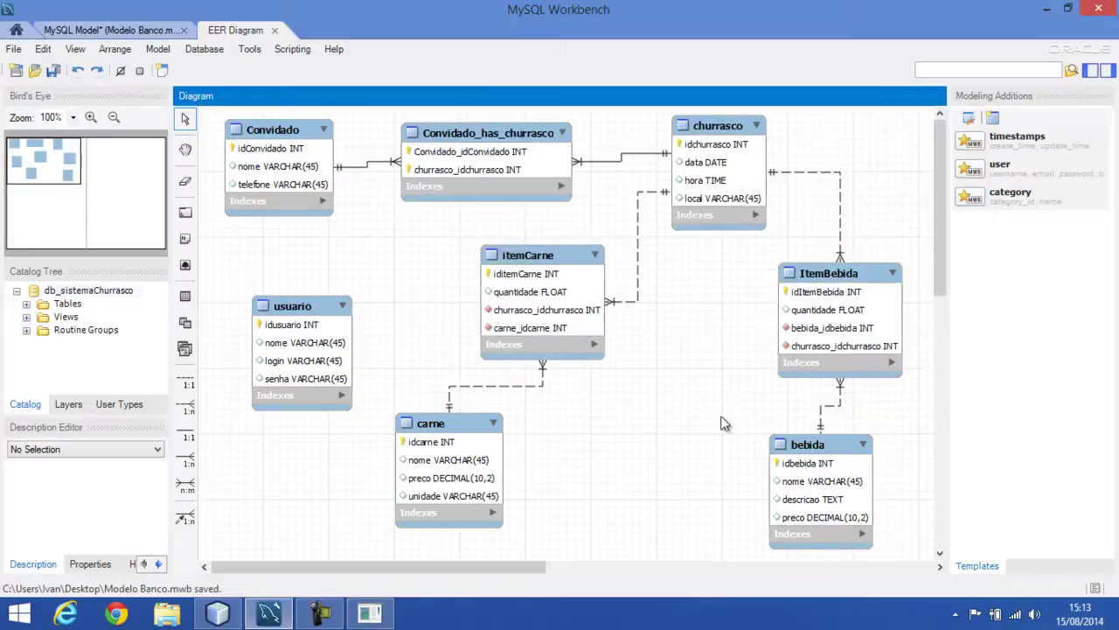